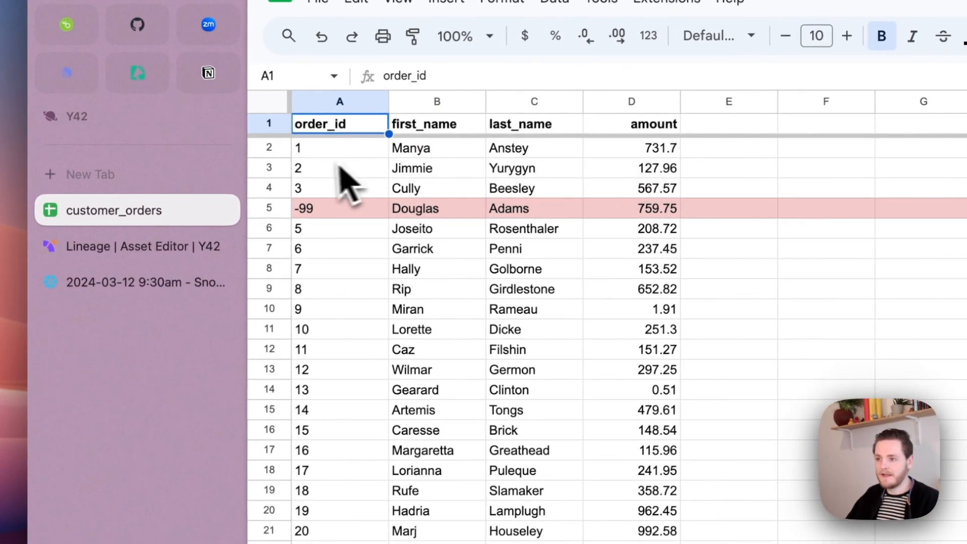
Inspect the -99 order_id cell in the customer_orders sheet, and expand the columns of customer_orders_orders in the Y42 lineage.
left_click(340, 212)
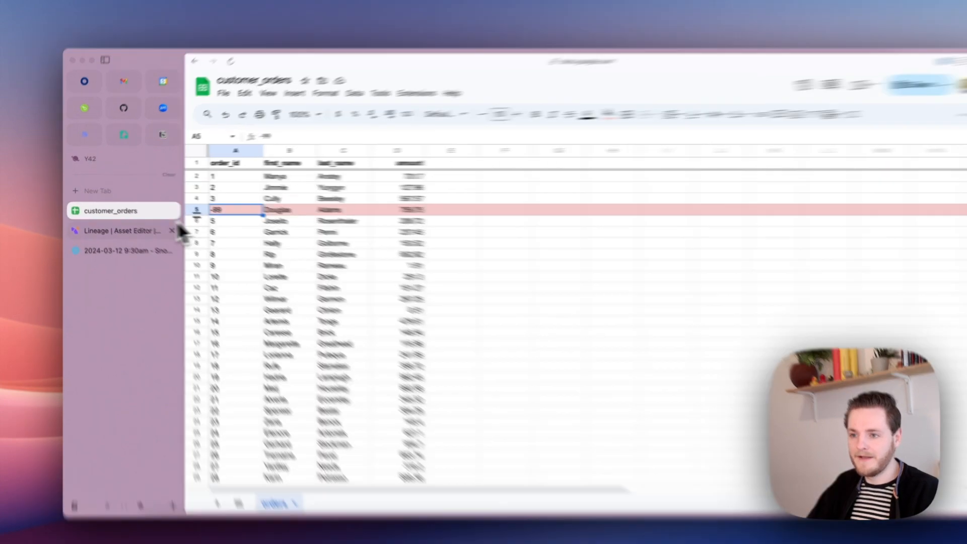
left_click(135, 224)
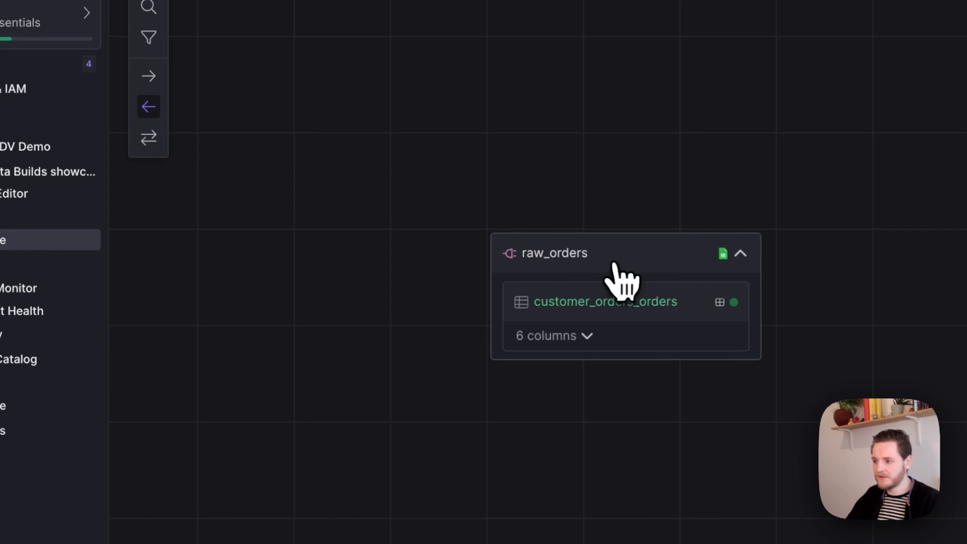
left_click(588, 336)
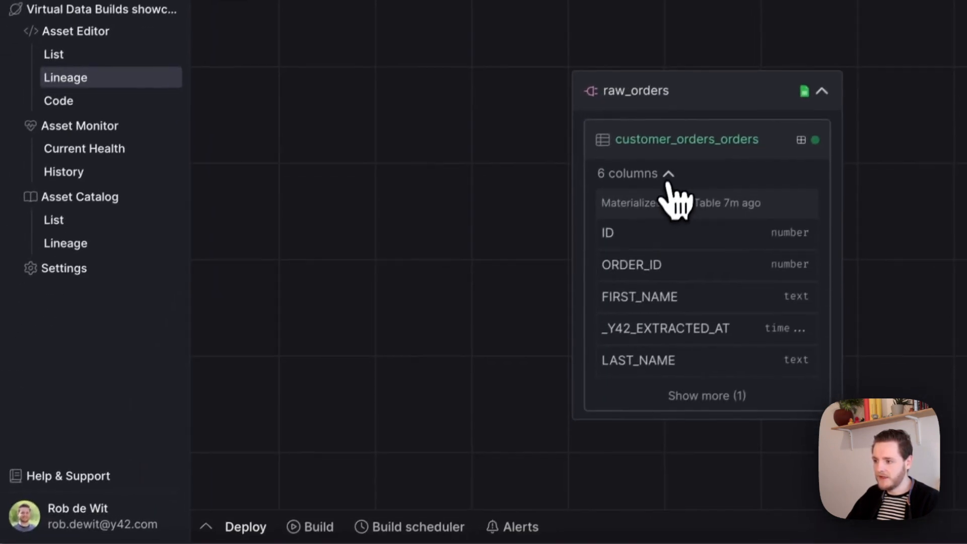
Switch to Snowflake, examine the order_id of -99 in the raw orders table's query results, and return to the Y42 lineage.
left_click(96, 199)
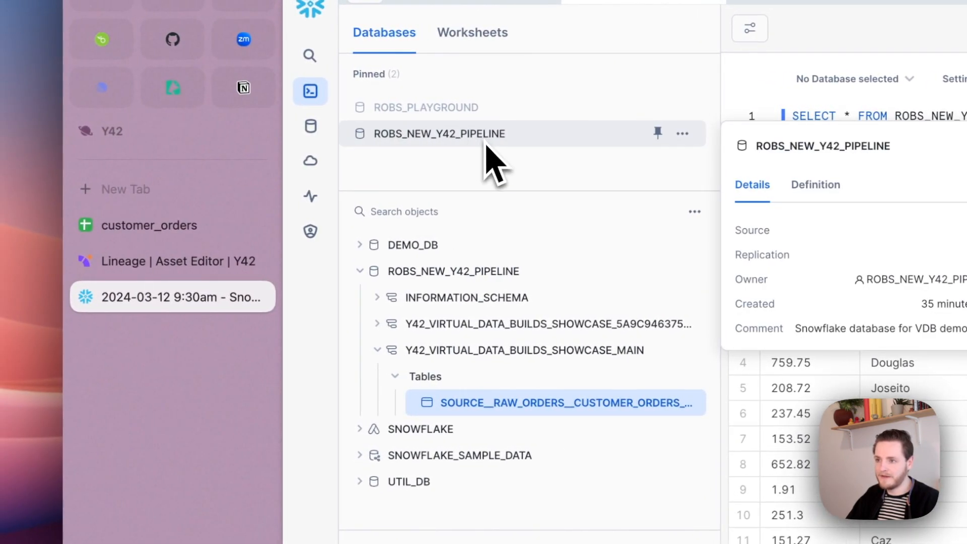
mouse_move(458, 402)
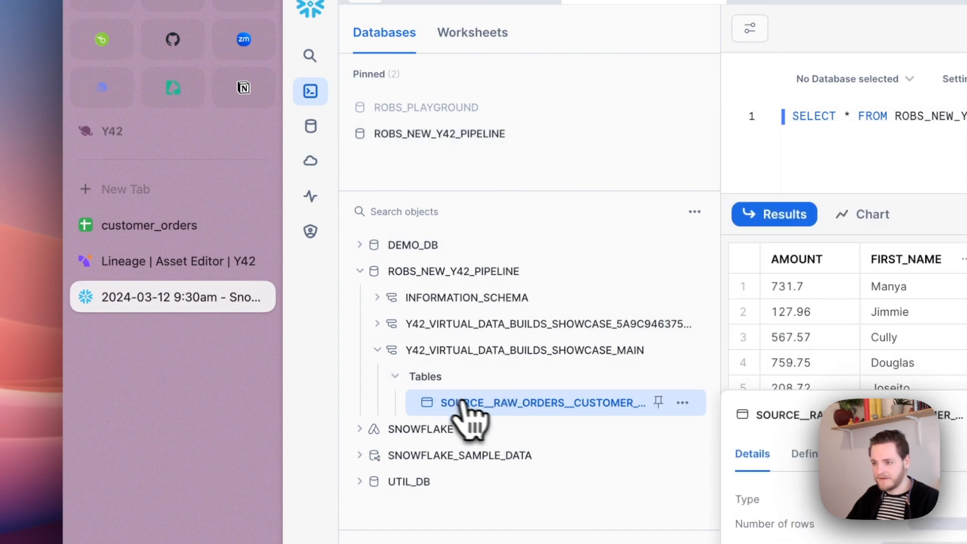
left_click(798, 276)
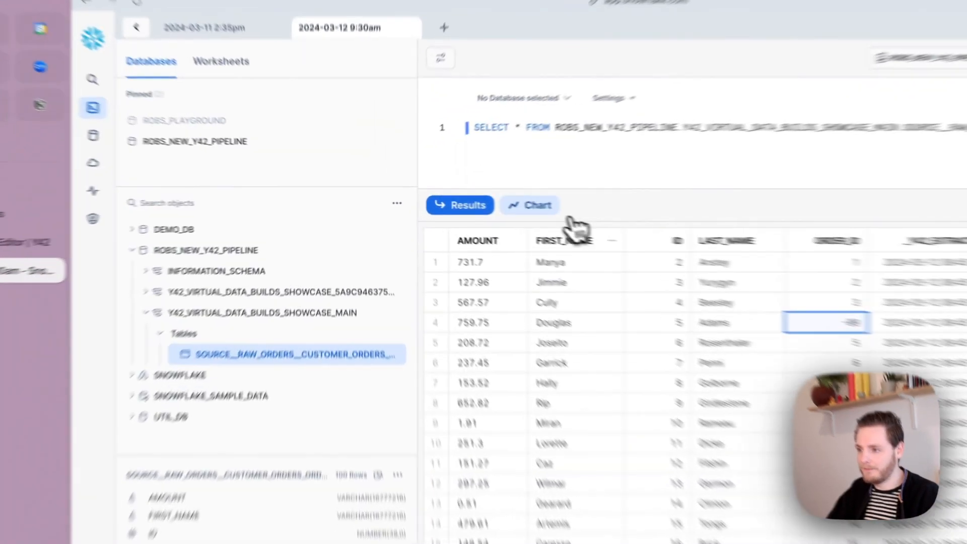
left_click(465, 201)
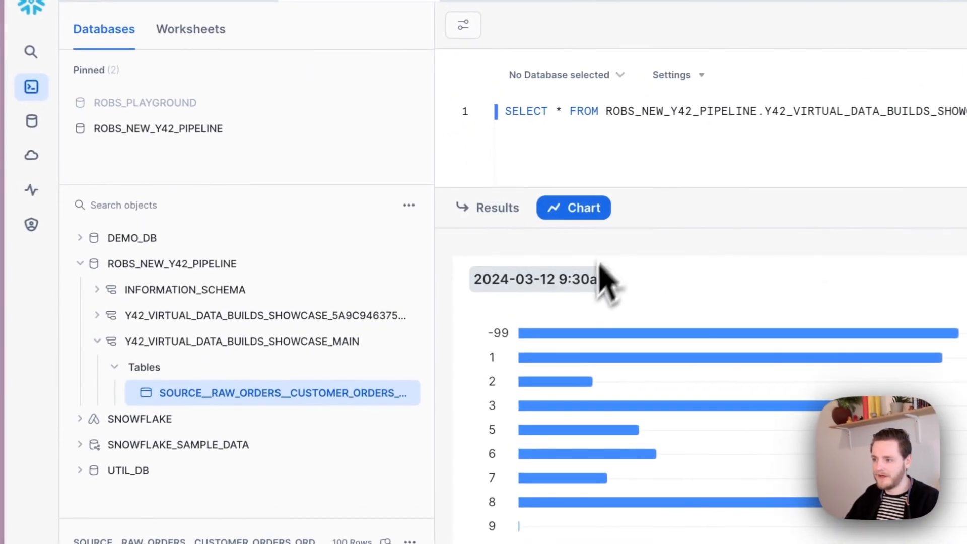
left_click(429, 204)
left_click(188, 280)
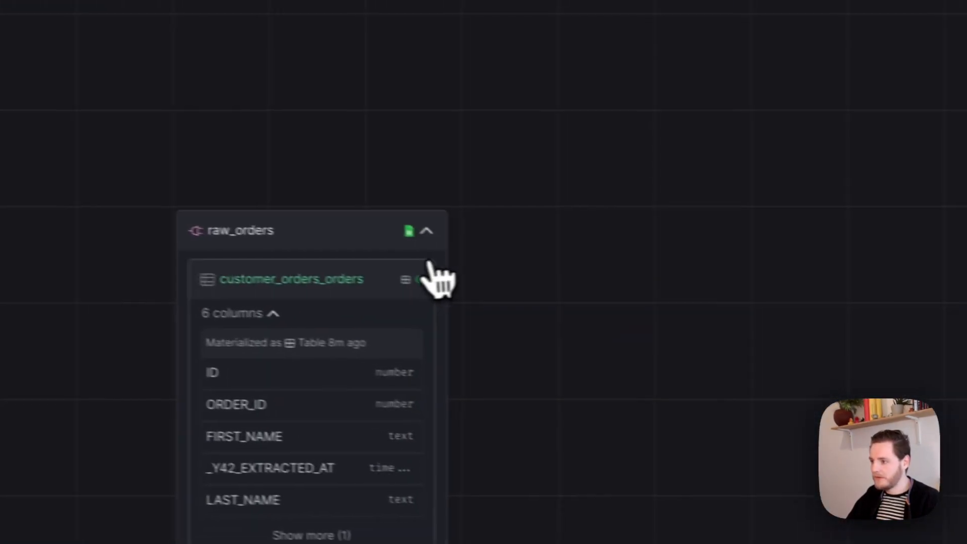
left_click(426, 231)
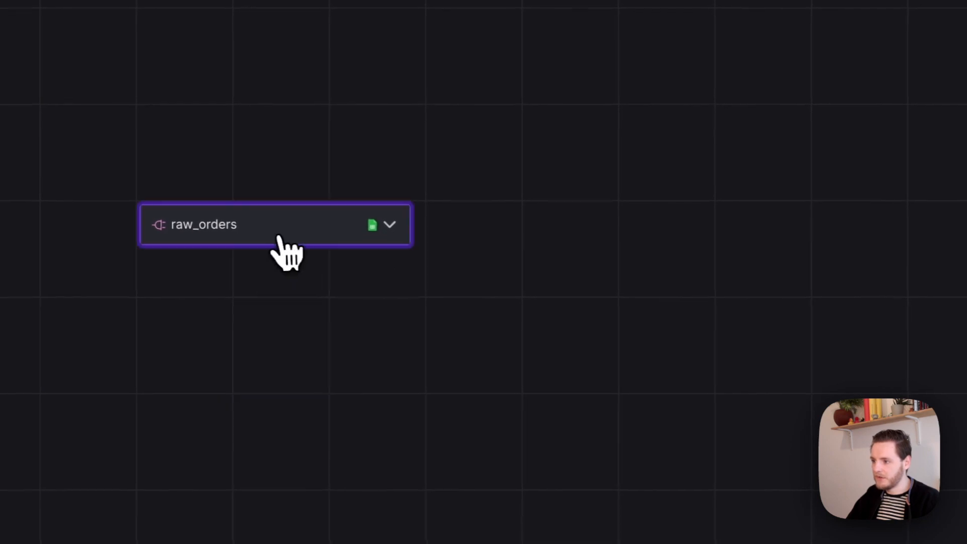
right_click(324, 240)
left_click(512, 233)
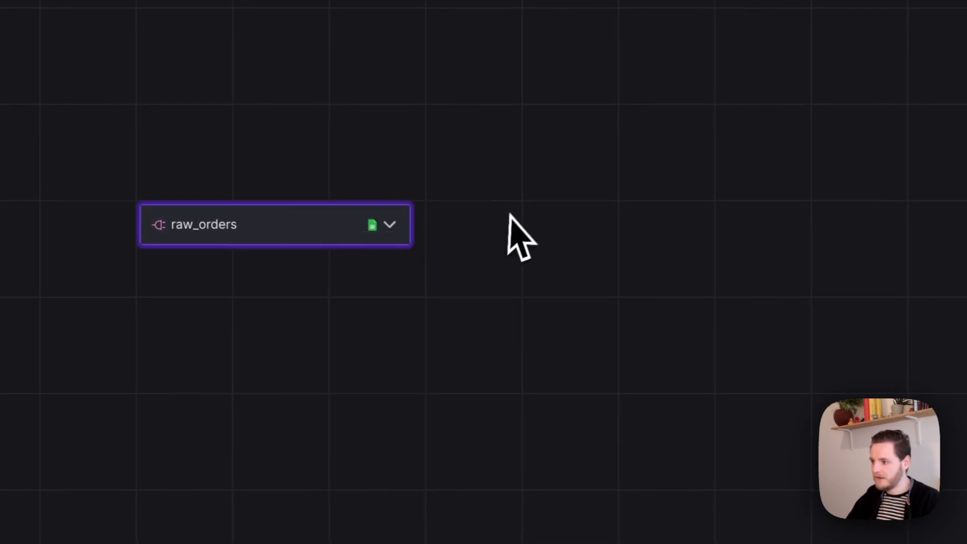
left_click(391, 225)
Generate a staging model from the customer_orders_orders source table and open the new model's query.
left_click(298, 296)
right_click(342, 275)
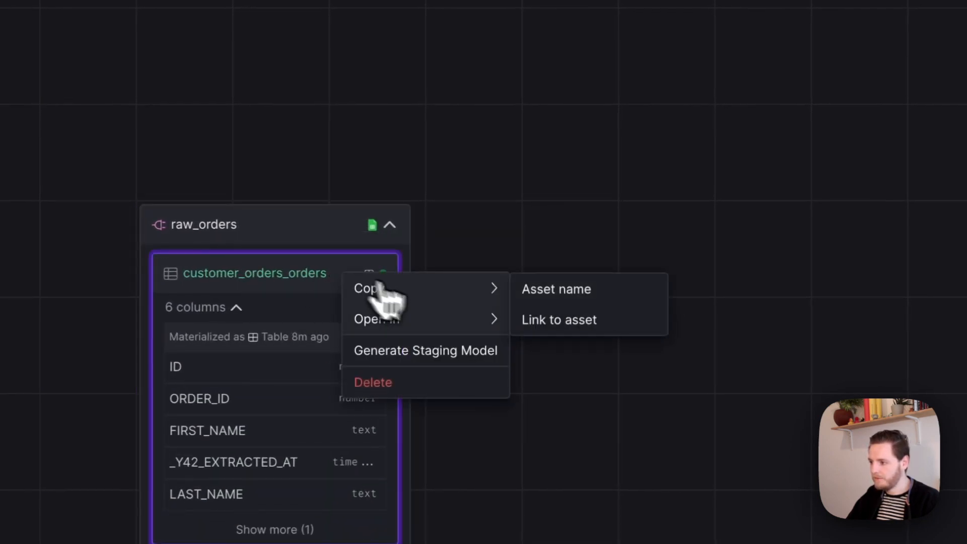
left_click(443, 350)
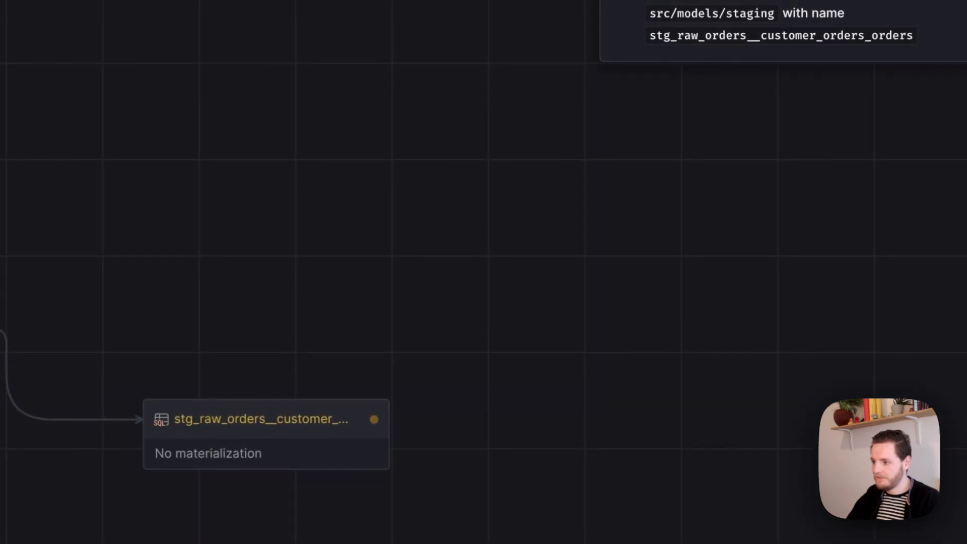
left_click(324, 432)
left_click(375, 131)
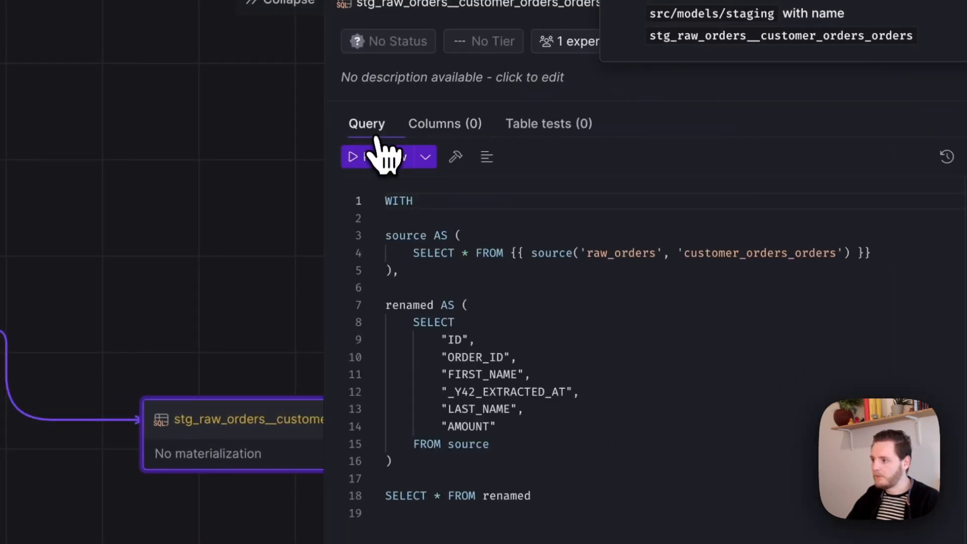
Append a filter below the staging model's final SELECT: WHERE TRUE AND "ORDER_ID" IS NOT NULL, with the AND condition on its own line.
left_click(525, 276)
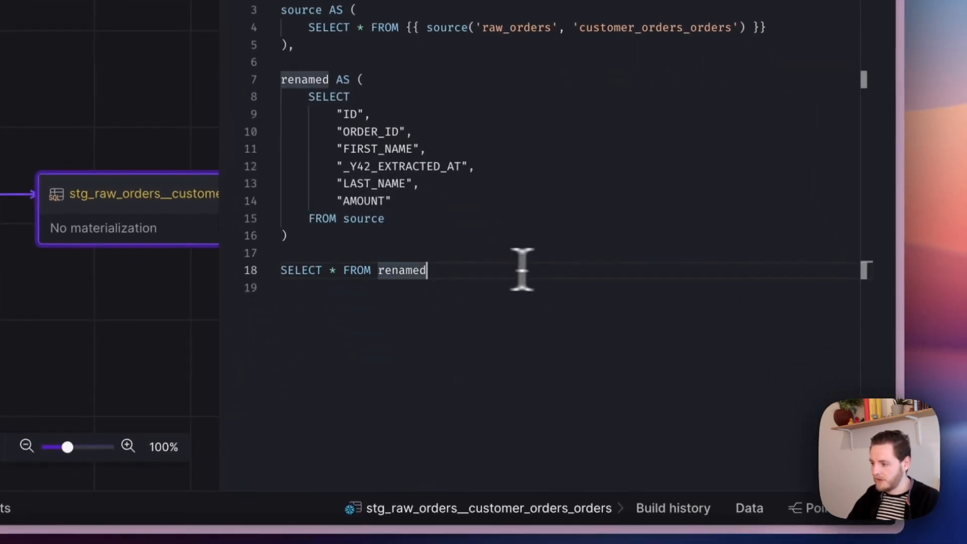
key("Return")
type("WHER")
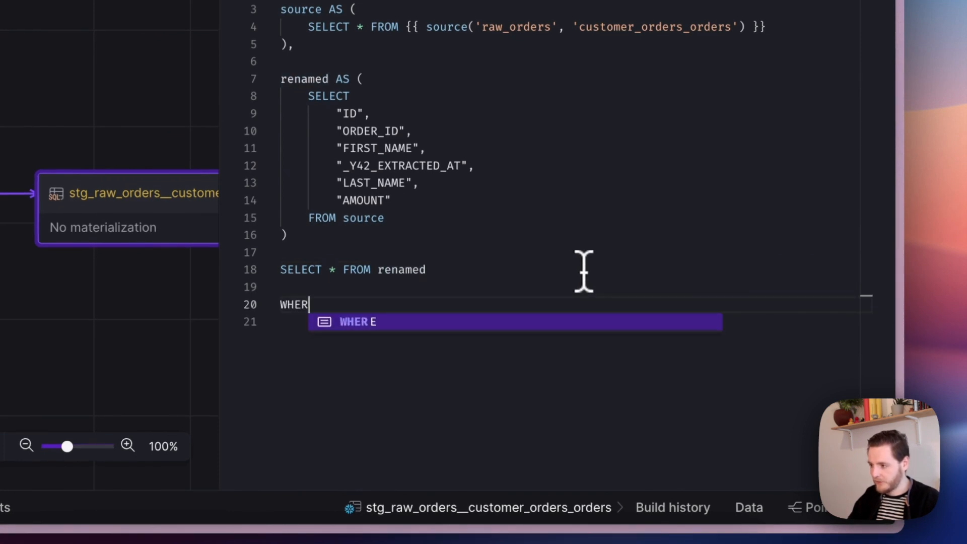
type("E TRUE AND ")
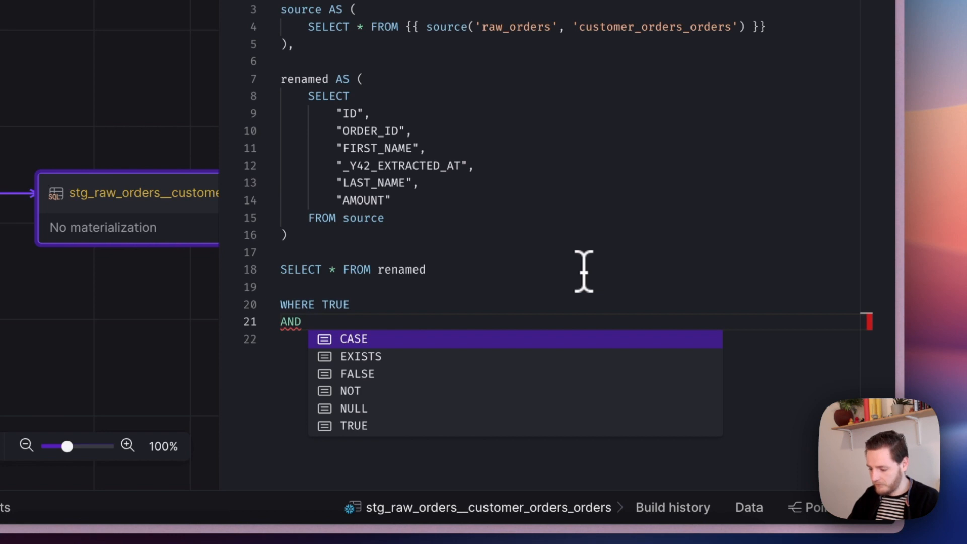
type("\"")
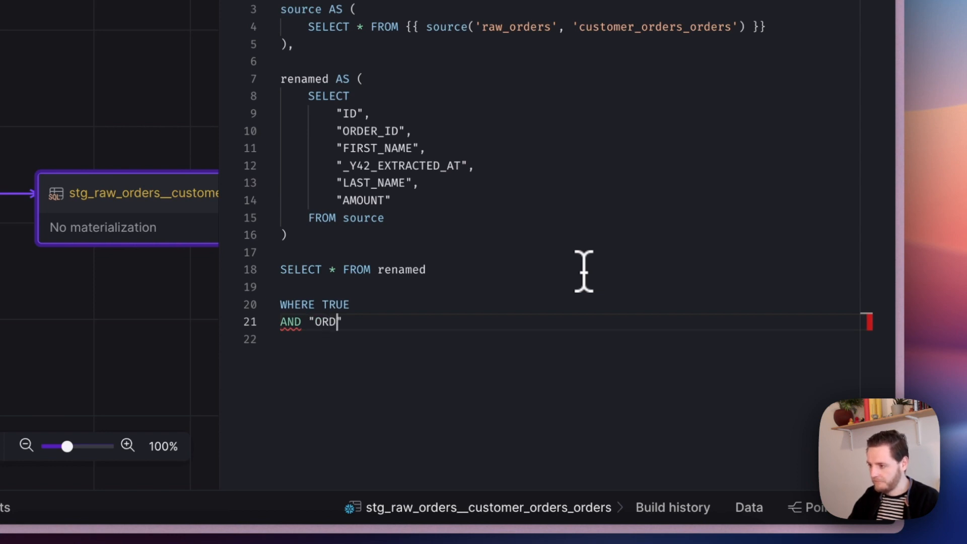
type("ORDER_ID")
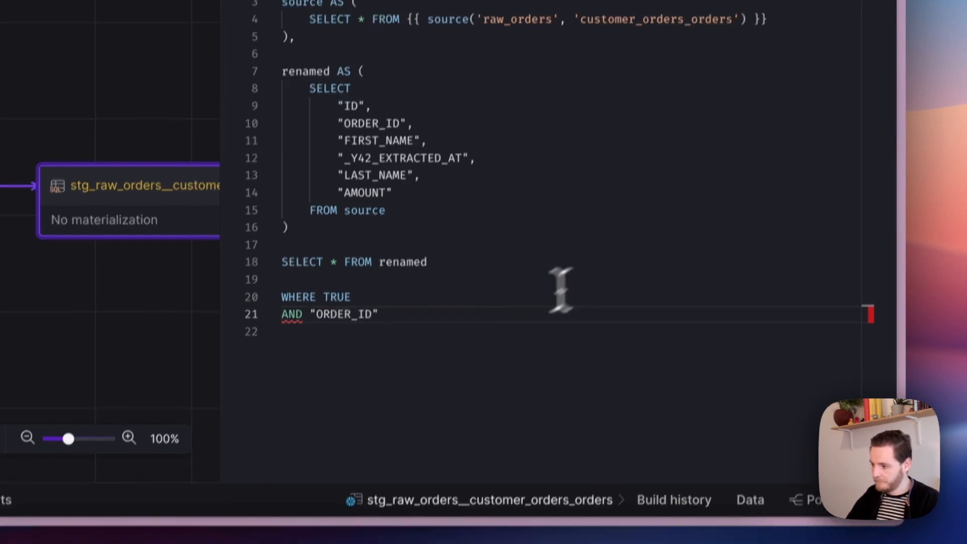
type("\" IS")
type(" NOT NULL")
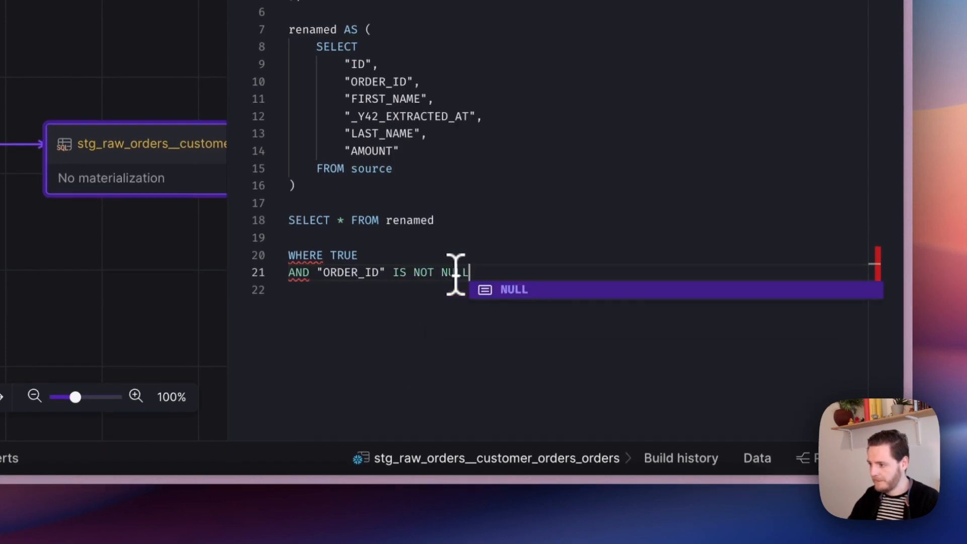
Add a second filter condition on a new line at the end of the query: AND "ORDER_ID" > 0.
key("Return")
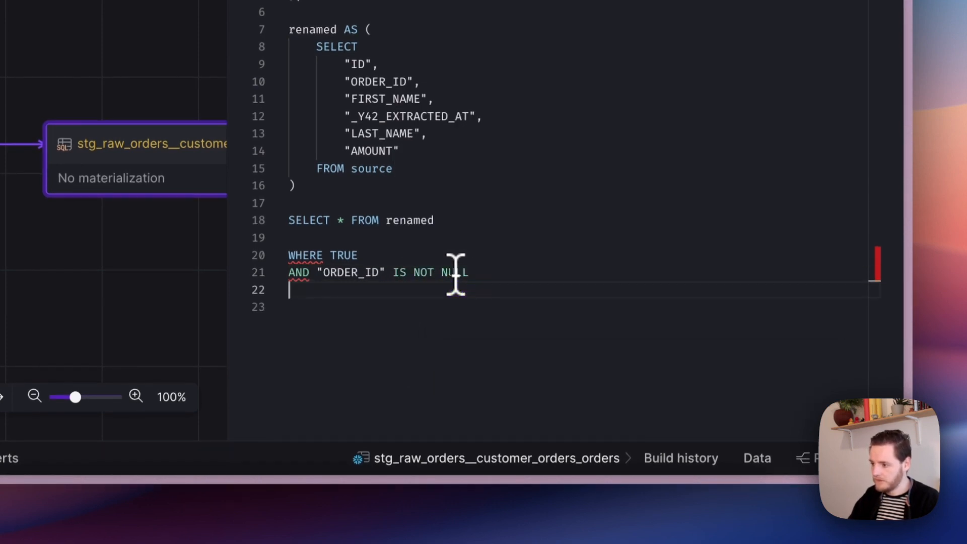
type("AND ORDER_ID\"")
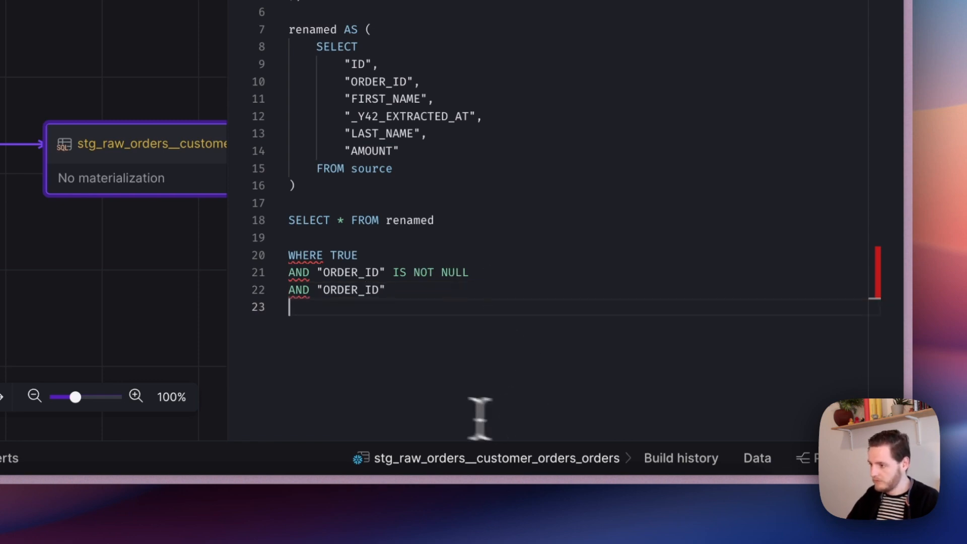
left_click(436, 292)
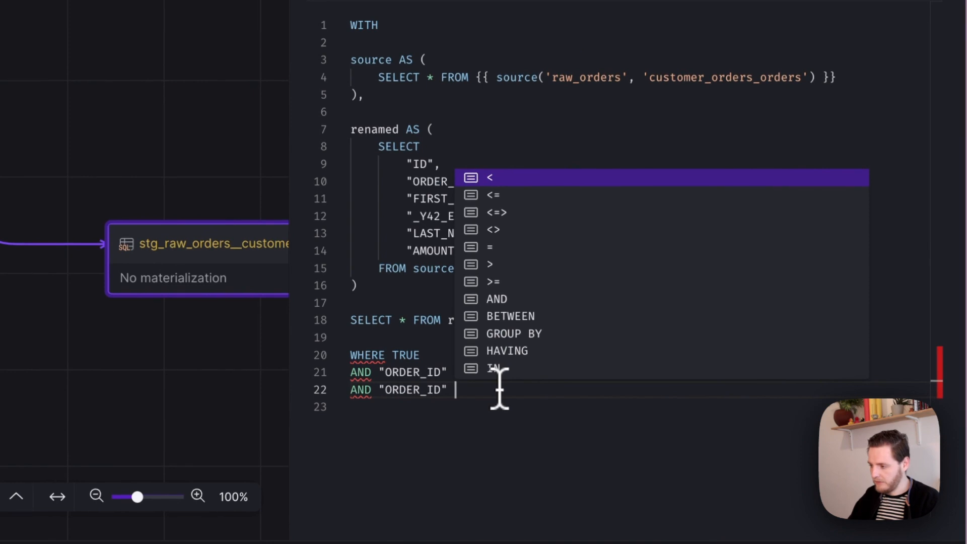
type("> 0")
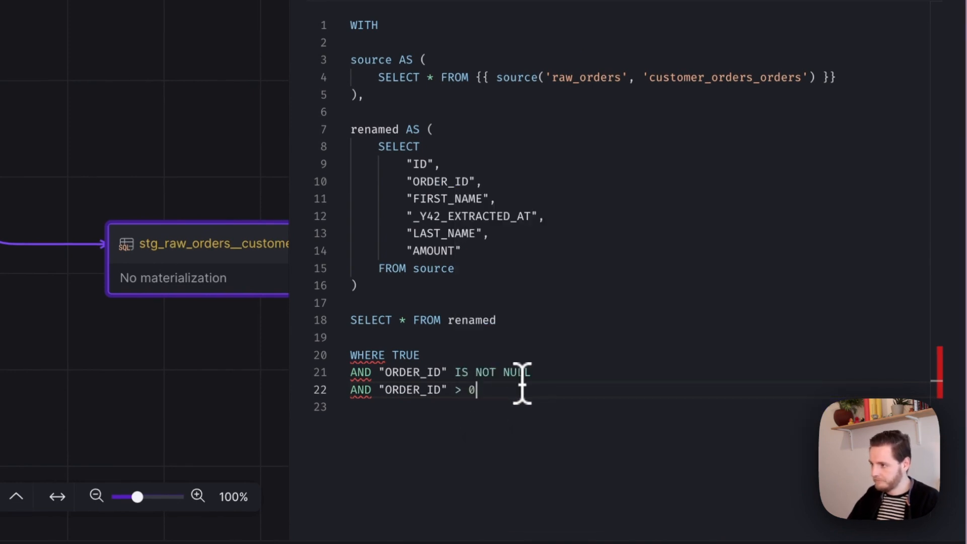
Preview the staging model's query and look through all the returned rows and columns to check the order_id values.
left_click(405, 98)
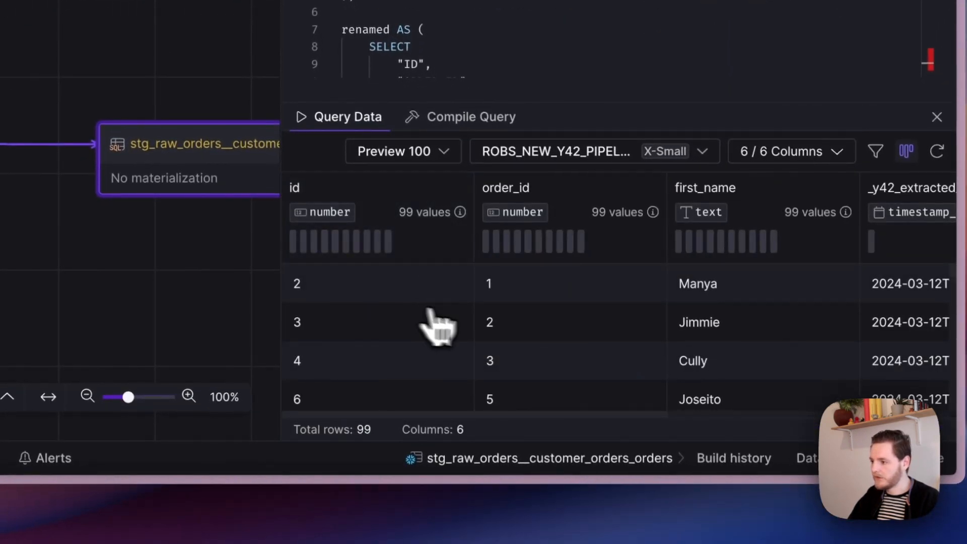
scroll(542, 355, "right", 5)
scroll(540, 362, "left", 5)
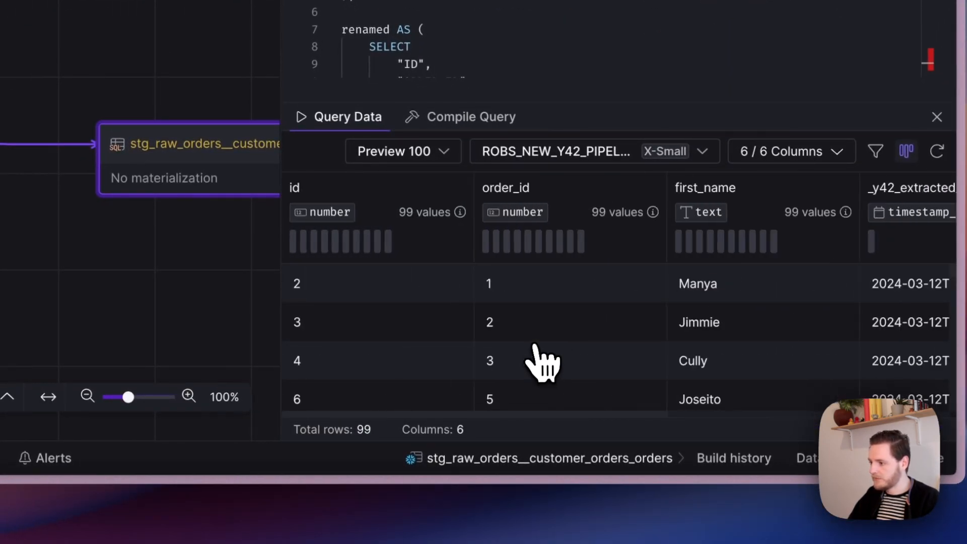
scroll(539, 361, "down", 3)
scroll(539, 361, "down", 20)
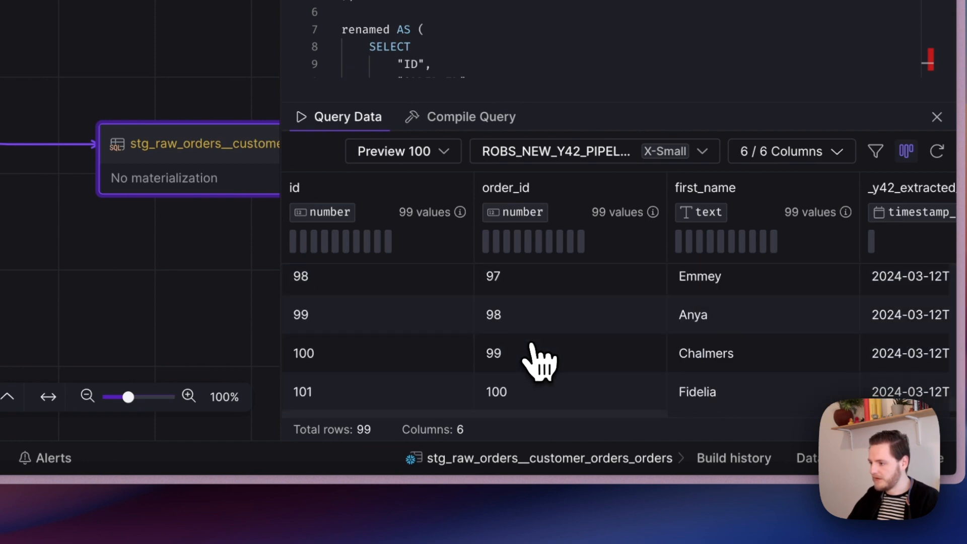
scroll(521, 373, "up", 20)
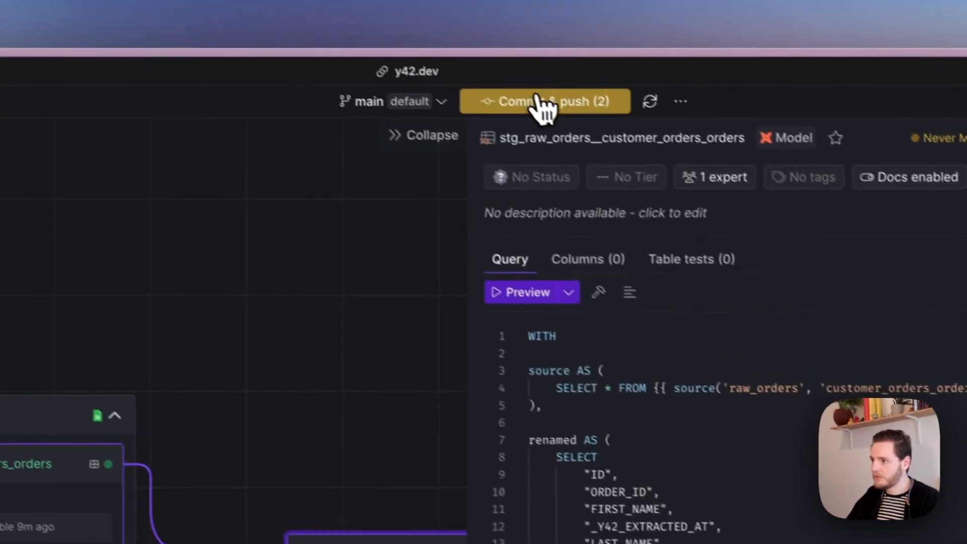
Commit and push the two staging model changes with the title "transform: filter out wrong order ids".
left_click(541, 66)
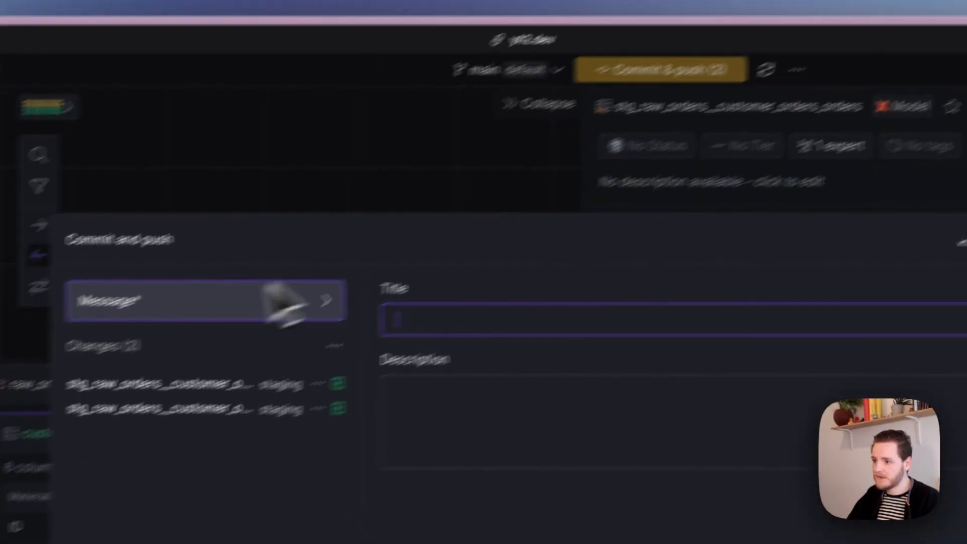
type("transform: filter out wrong order ids")
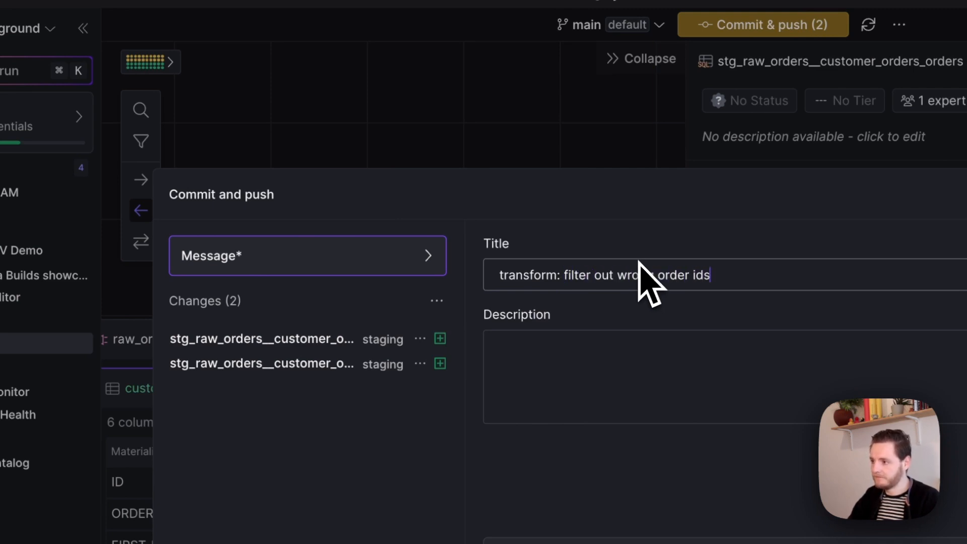
key("super+Return")
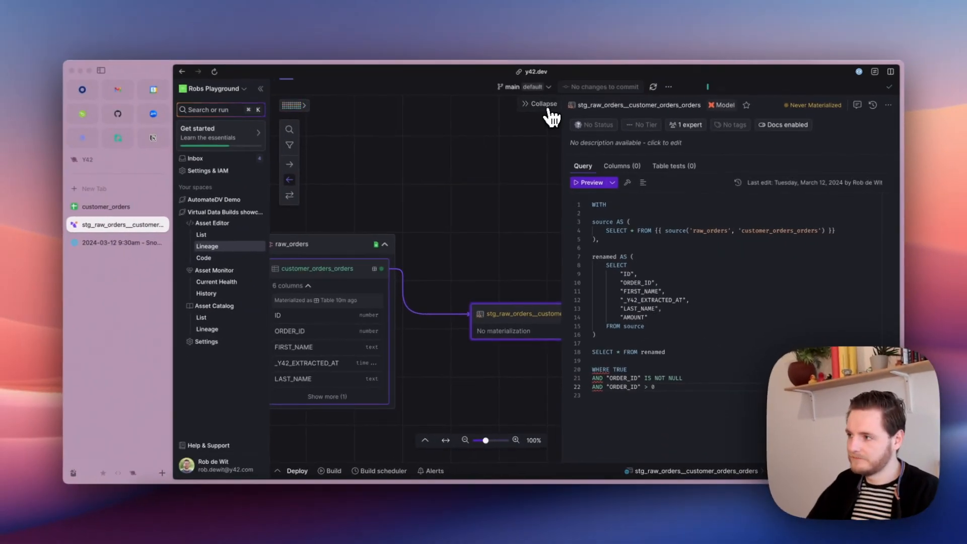
Collapse the model's details and run the build command y42 build -s stg_raw_orders__customer_orders_orders.
left_click(549, 110)
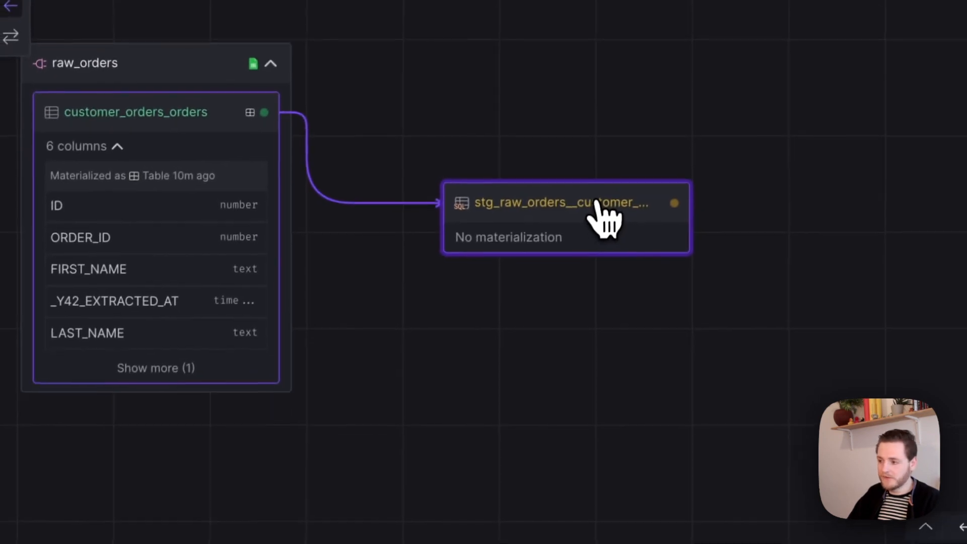
left_click(346, 492)
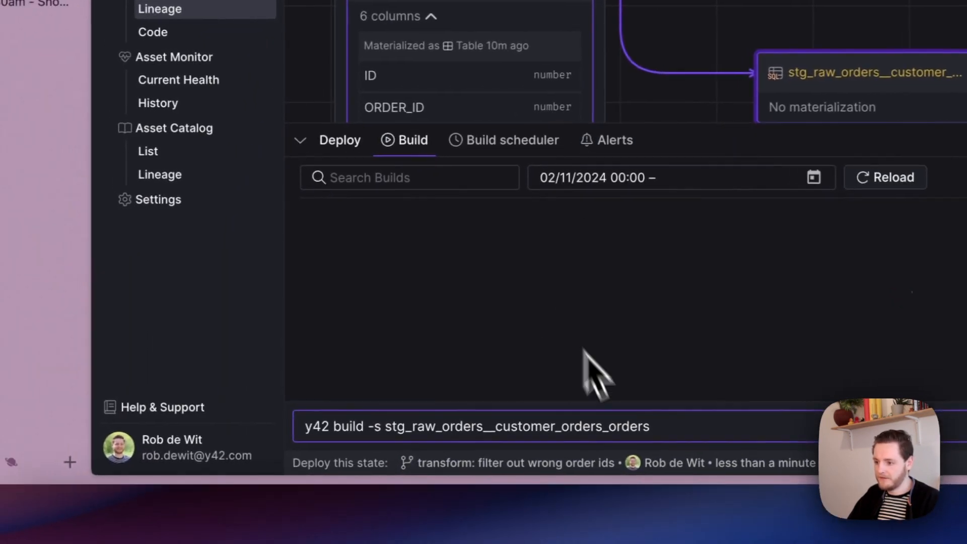
left_click_drag(348, 426, 690, 427)
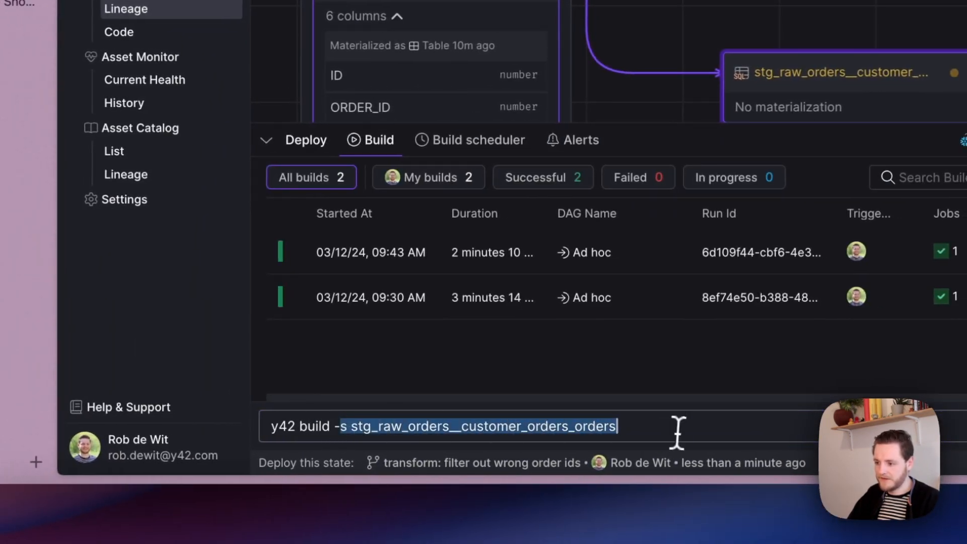
left_click(693, 429)
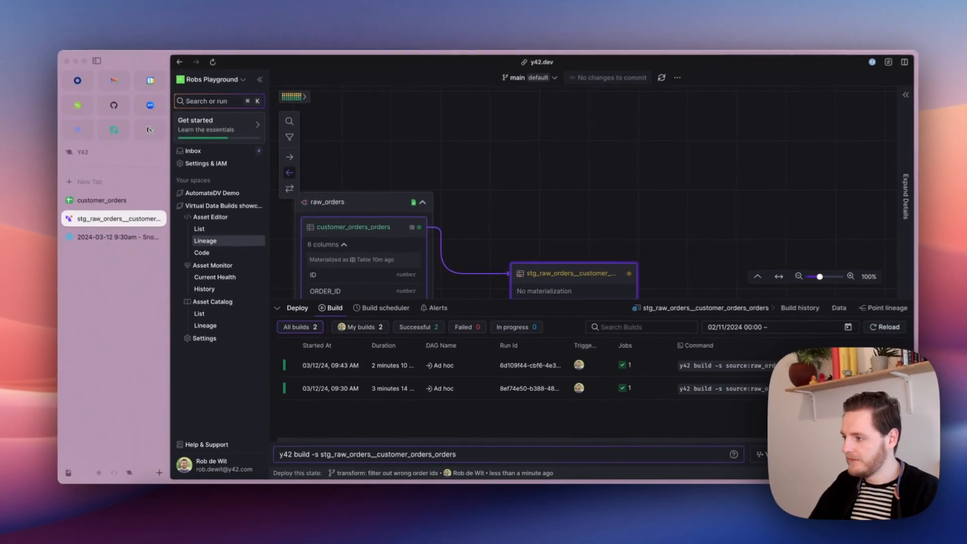
key("Return")
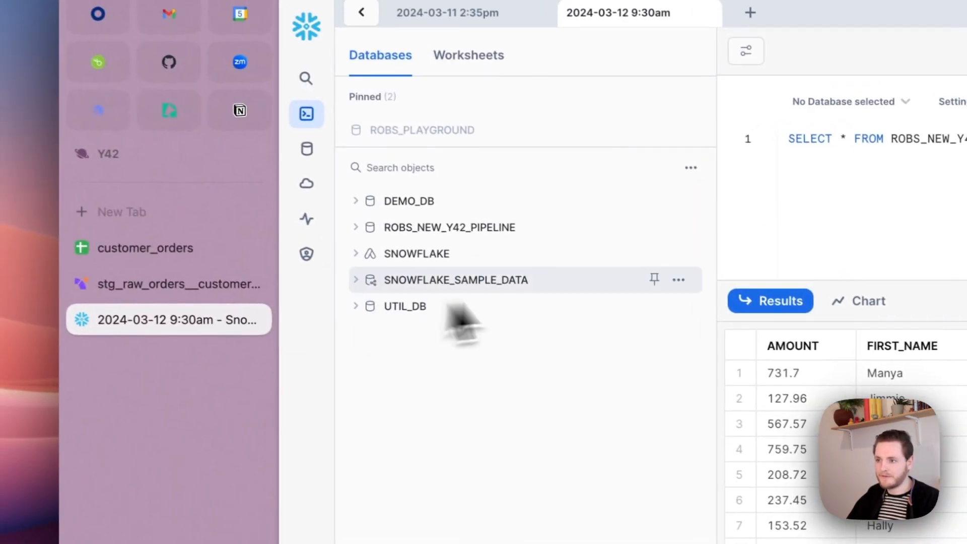
Expand ROBS_NEW_Y42_PIPELINE down to the views of the Y42_VIRTUAL_DATA_BUILDS_SHOWCASE_MAIN schema and select the staging view.
mouse_move(303, 221)
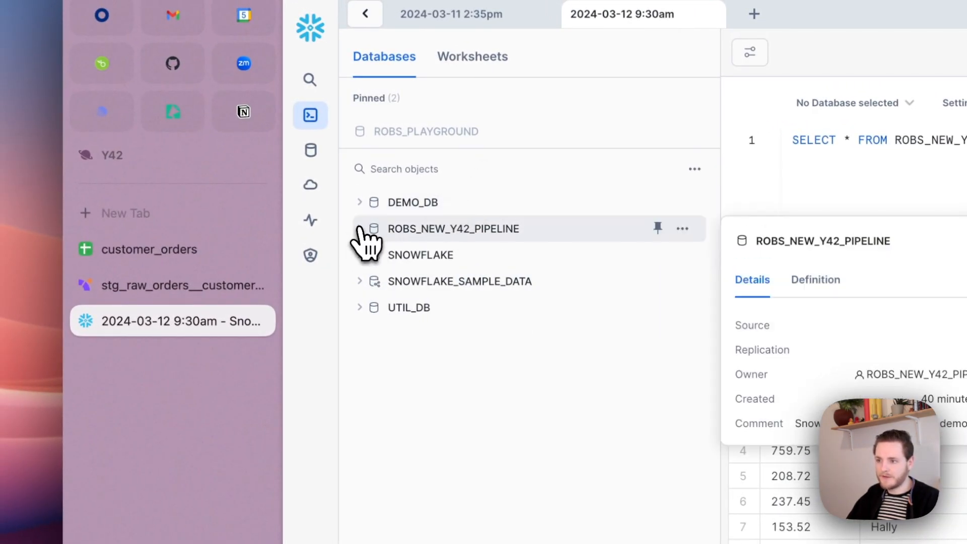
left_click(359, 229)
left_click(377, 307)
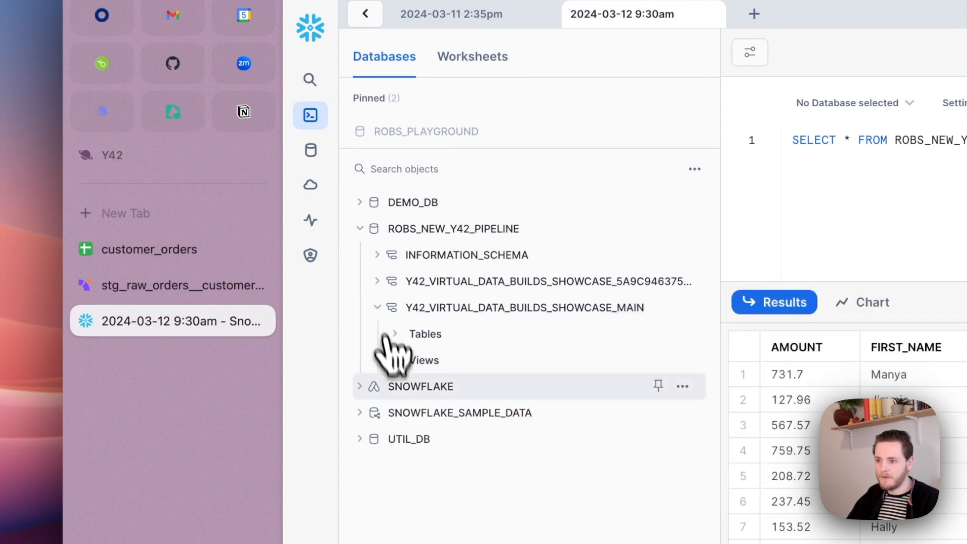
left_click(403, 360)
left_click(450, 388)
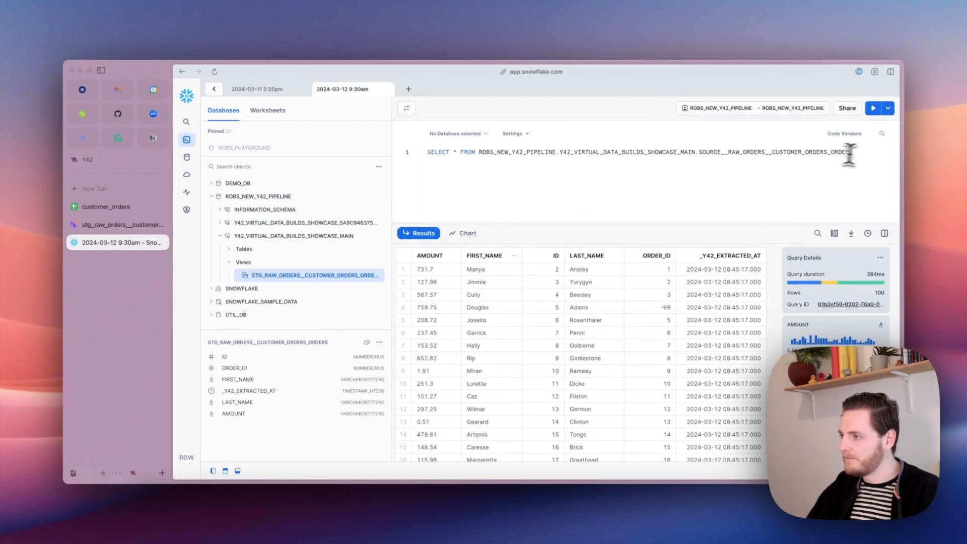
Change the query's table from the source to STG_RAW_ORDERS__CUSTOMER_ORDERS_ORDERS in the same schema and run it.
left_click_drag(850, 152, 696, 151)
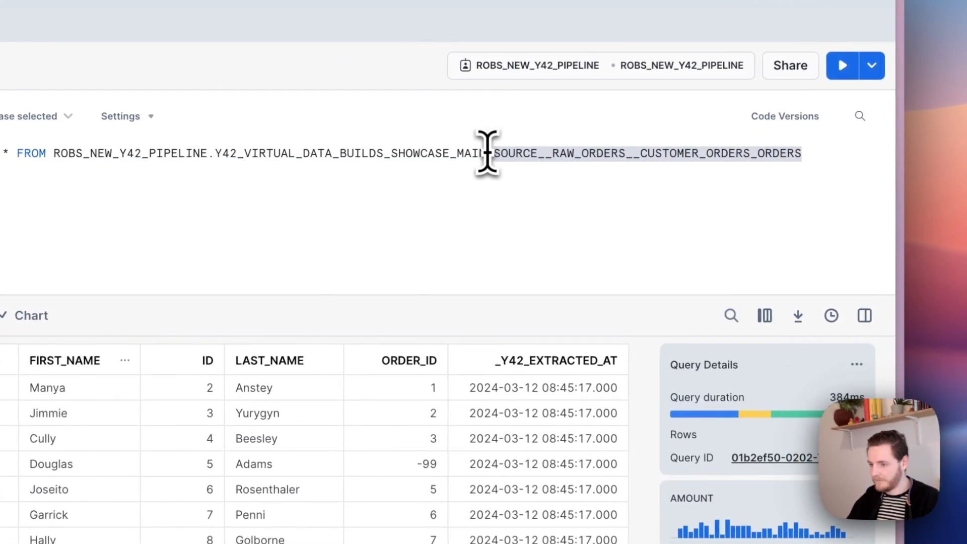
key("BackSpace")
type("STG")
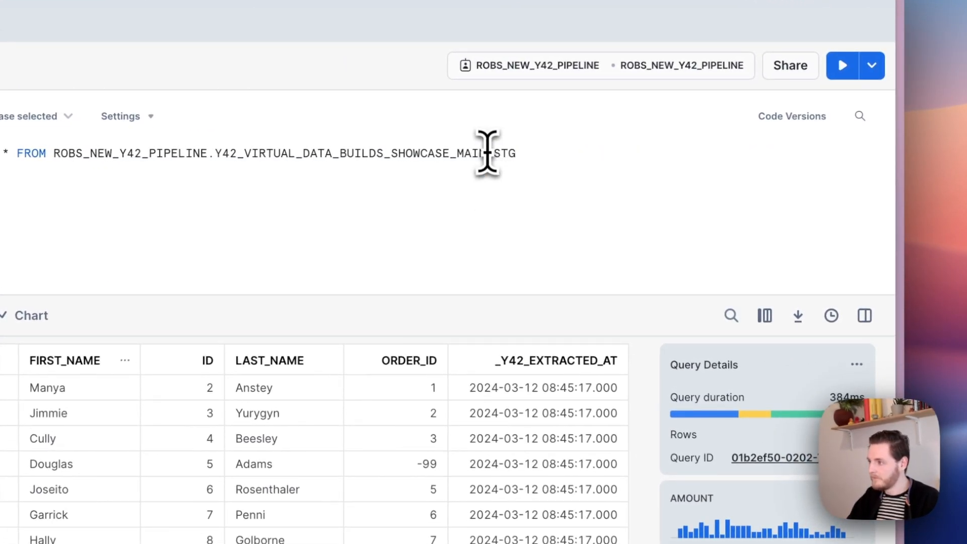
type("_")
key("Tab")
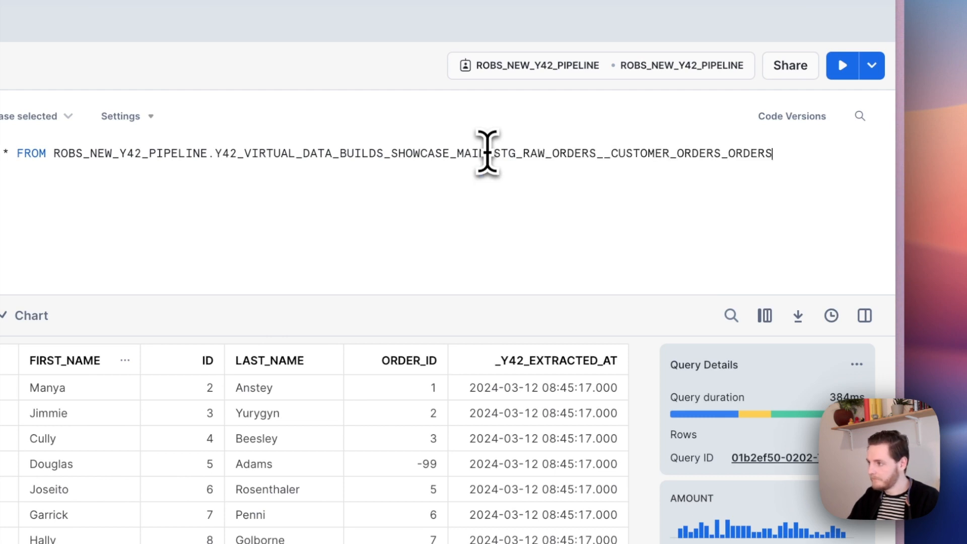
key("super+Return")
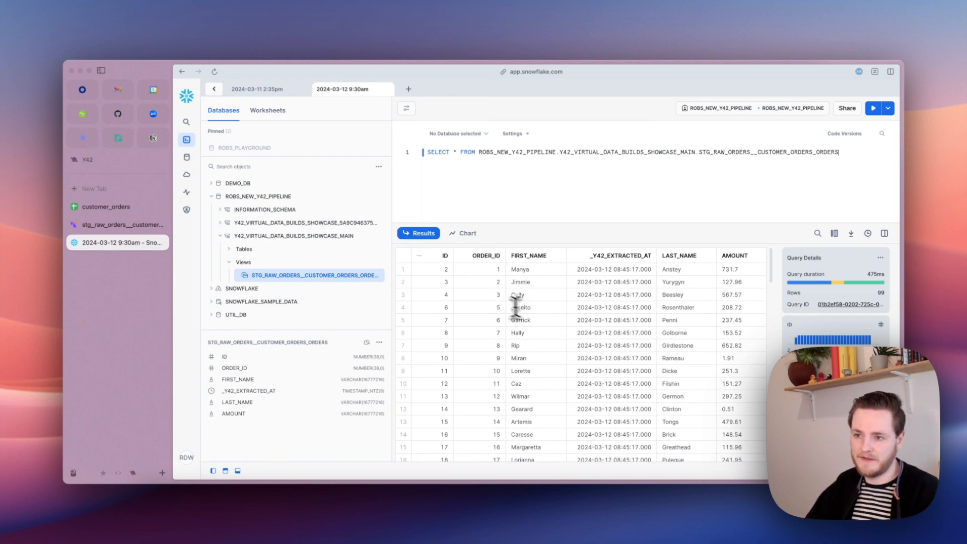
Switch to the customer_orders spreadsheet and clear the order_id cells A13, A15 and A17.
left_click(103, 206)
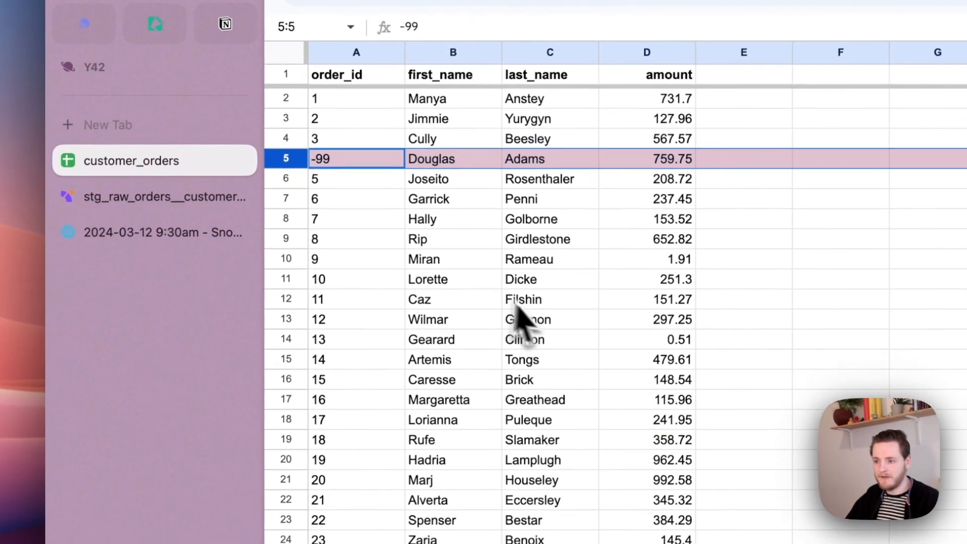
left_click(376, 310)
key("Delete")
key("Down")
key("Down")
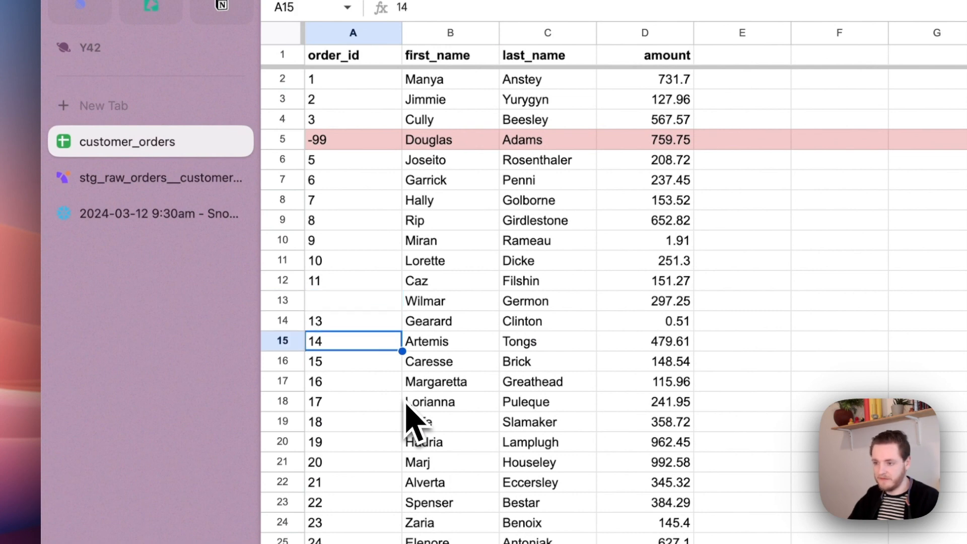
key("Down")
key("Down")
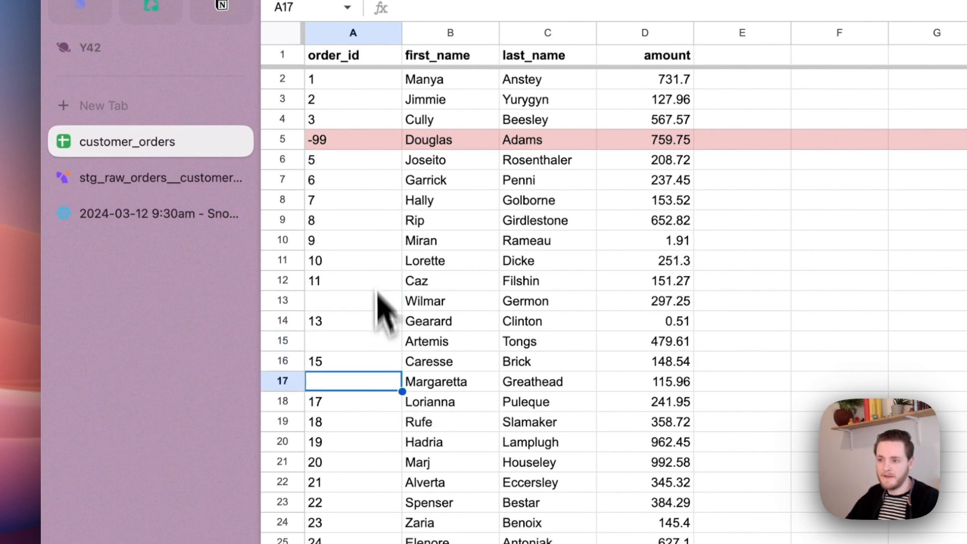
Copy the order_id 7 from A8 down through A11, and point out the negative, duplicated and blank IDs by selecting them.
left_click(385, 207)
left_click_drag(398, 213, 406, 274)
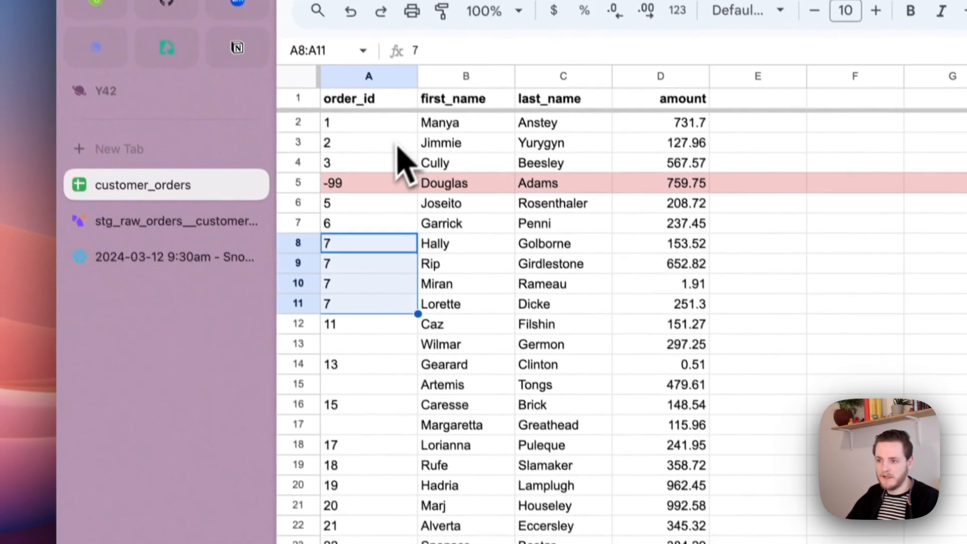
left_click(348, 145)
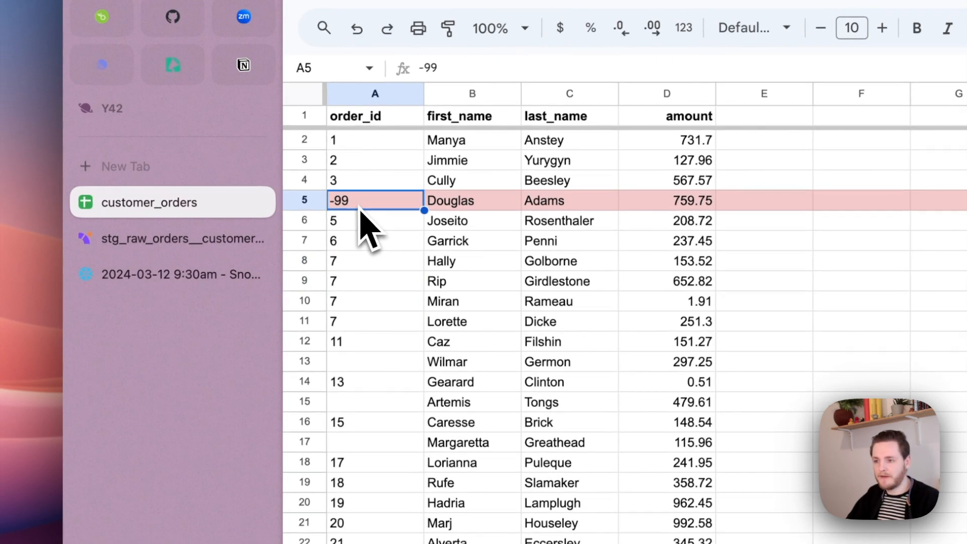
left_click_drag(362, 241, 362, 329)
left_click(355, 362)
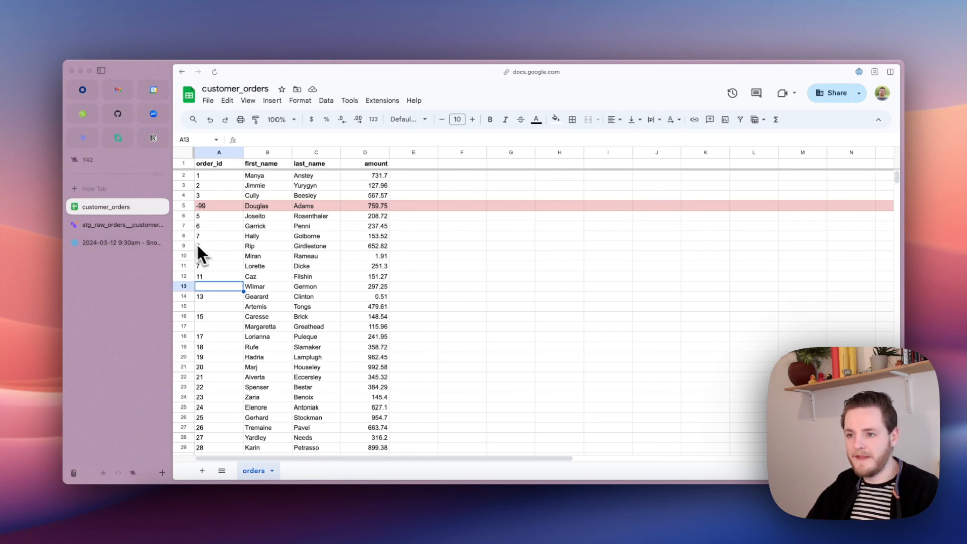
Check the Y42 lineage, switch to Snowflake and select the raw orders source table among the main schema's tables.
left_click(132, 224)
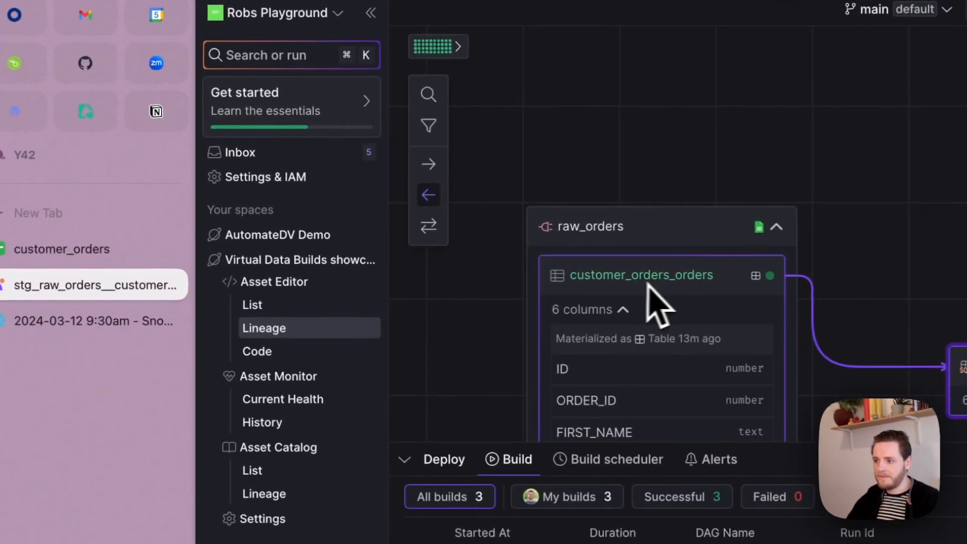
left_click(10, 325)
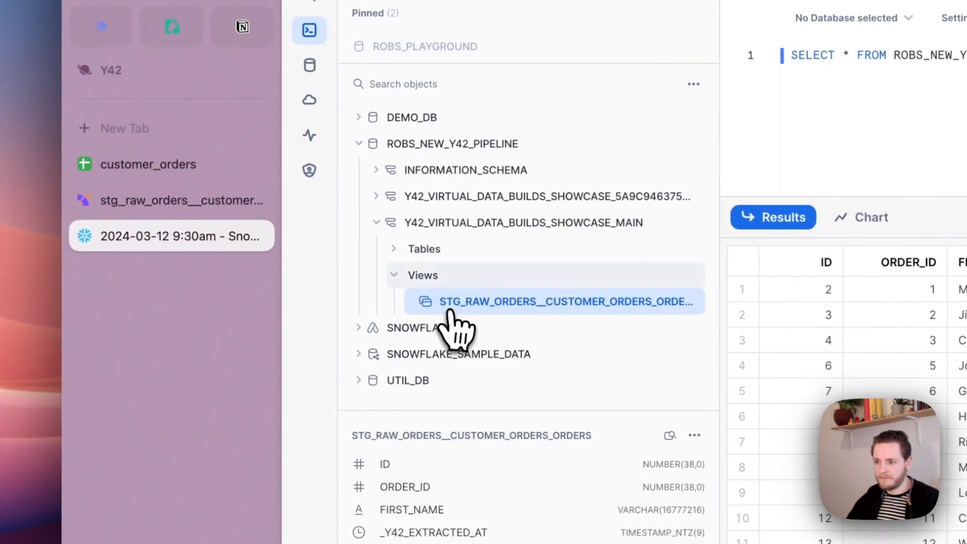
left_click(415, 248)
left_click(485, 275)
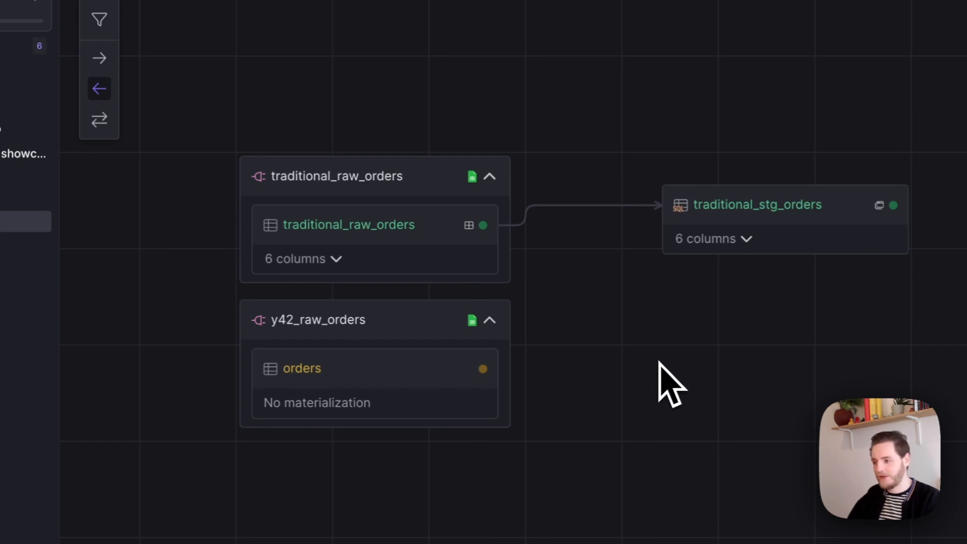
Create a new SQL model named stg_orders.
key("super+k")
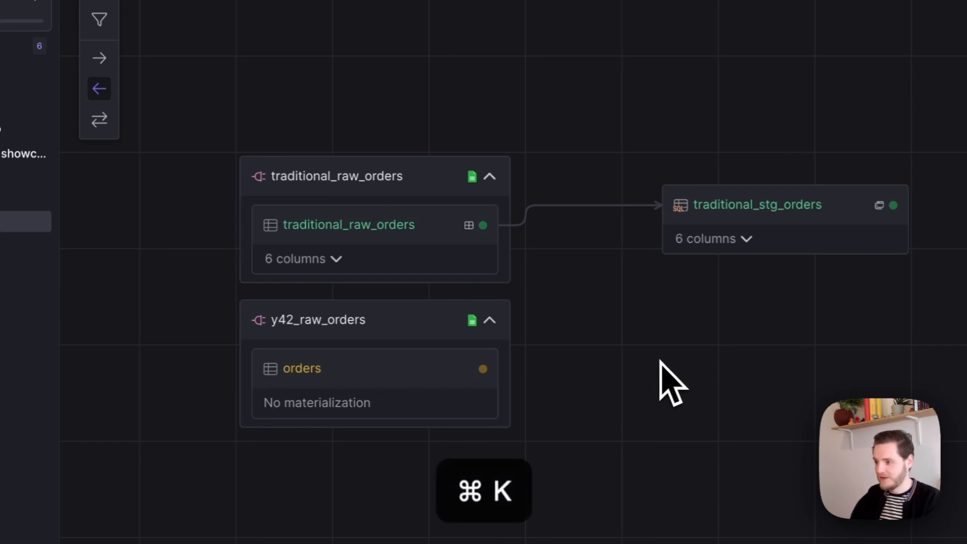
type("create")
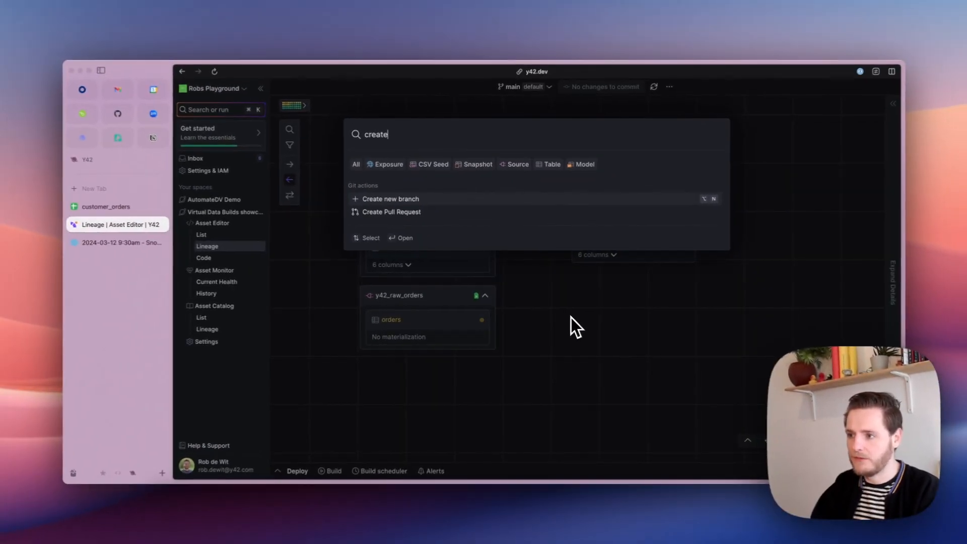
key("super+BackSpace")
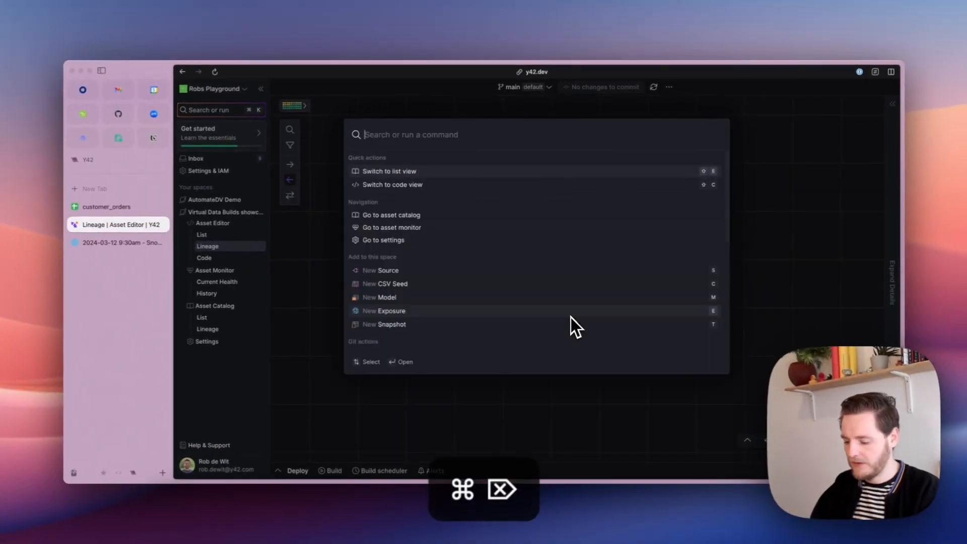
type("new mode")
key("Return")
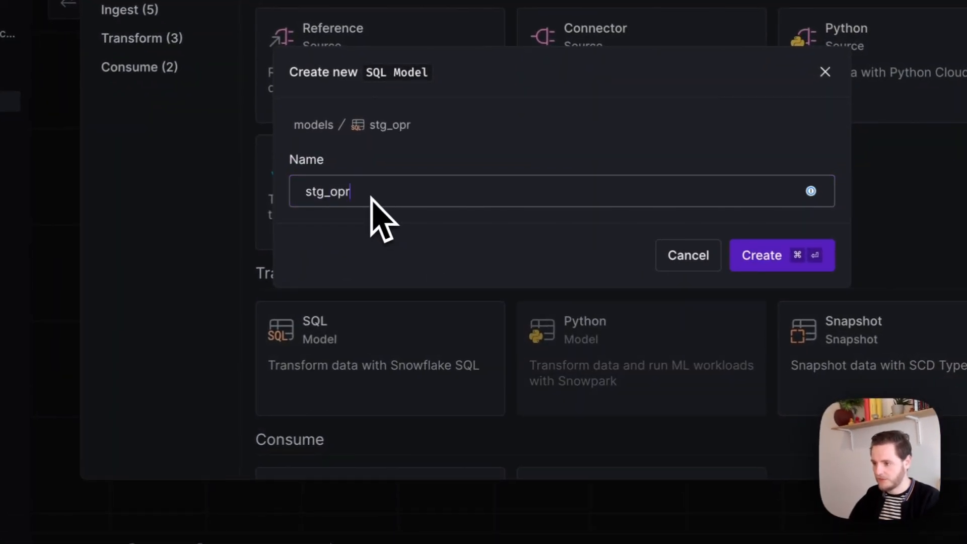
key("super+Return")
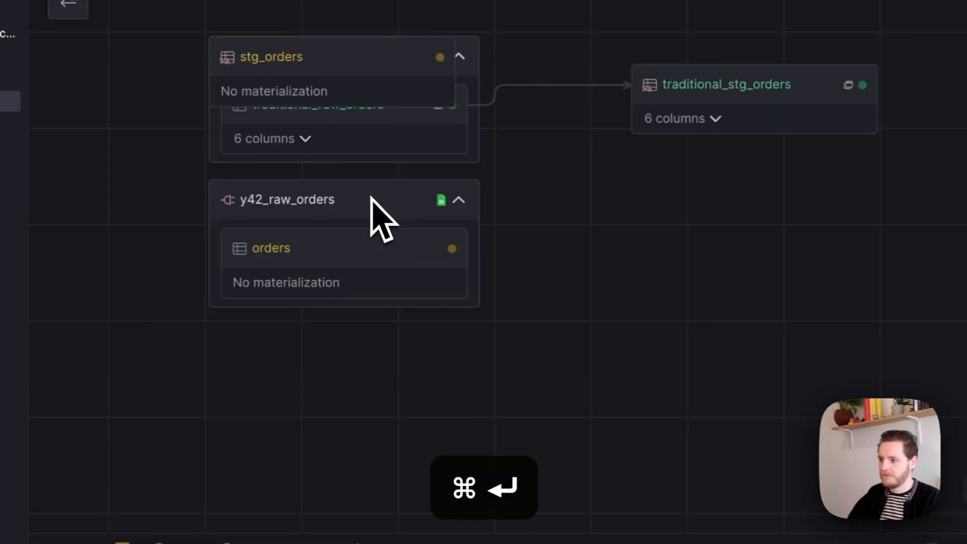
Open the stg_orders model and paste the copied staging query with its ORDER_ID filters into its editor.
left_click(661, 199)
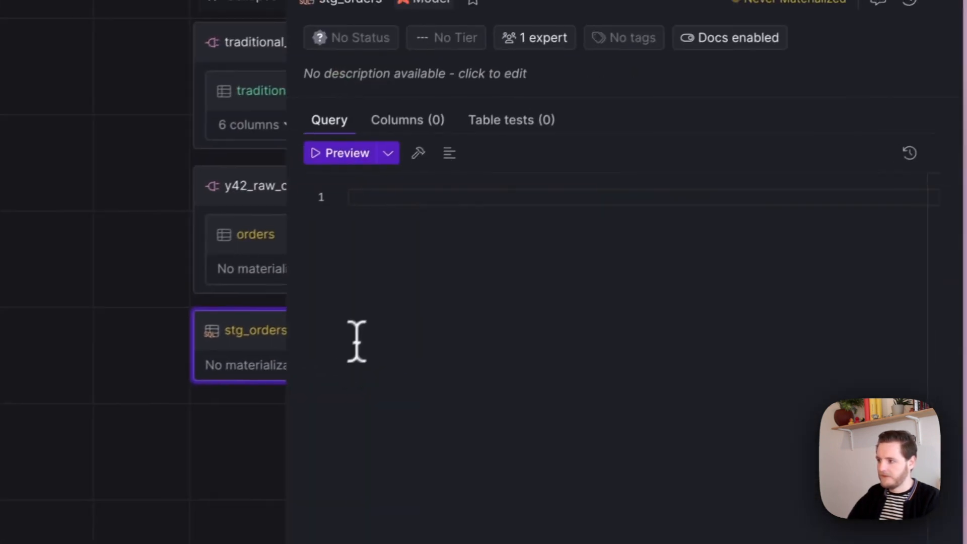
key("super+v")
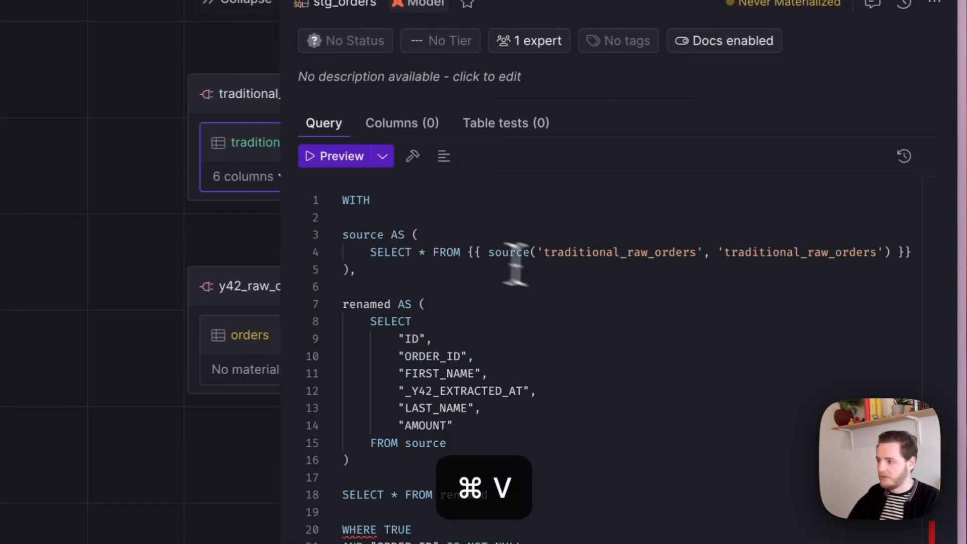
left_click(635, 274)
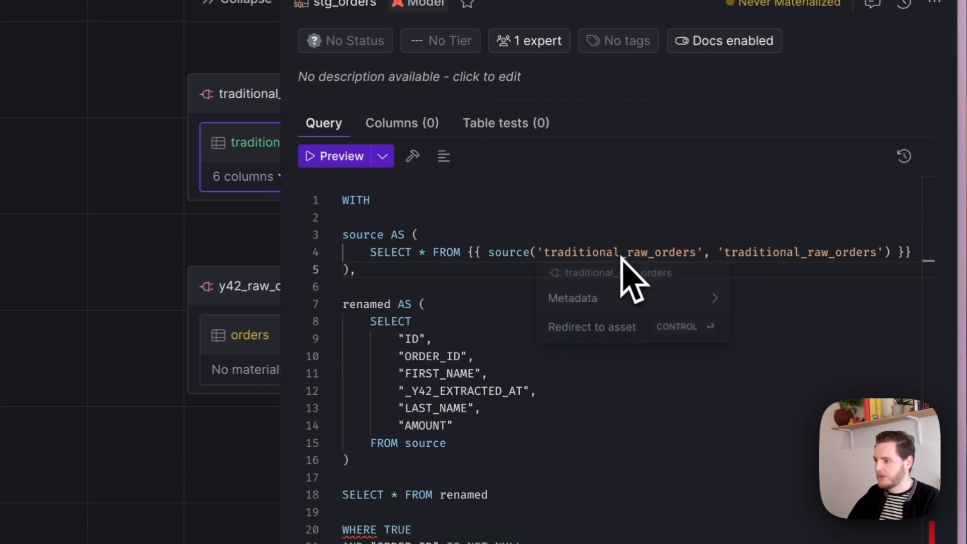
Change the source reference on line 4 to source('y42_raw_orders', 'orders') and view the model's lineage.
left_click(619, 251)
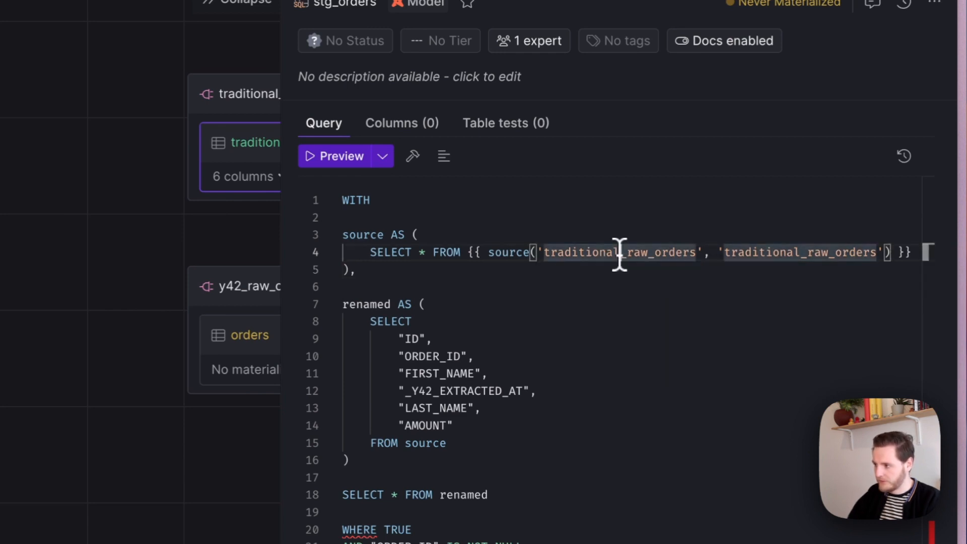
type("y")
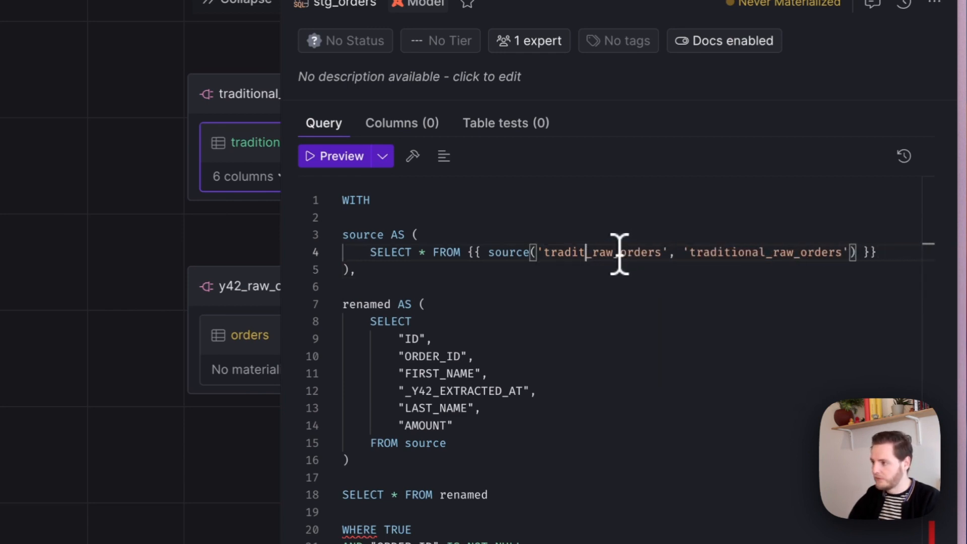
type("y42")
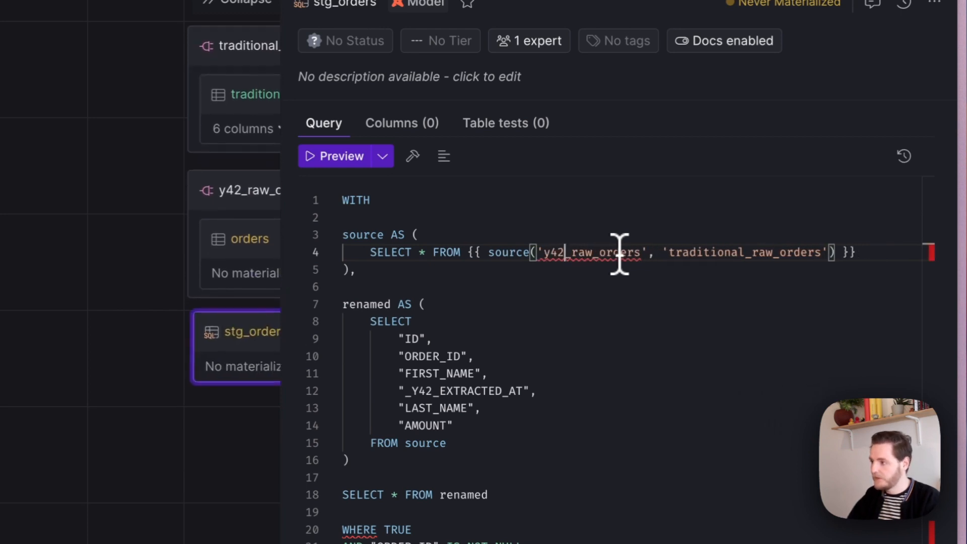
mouse_move(692, 265)
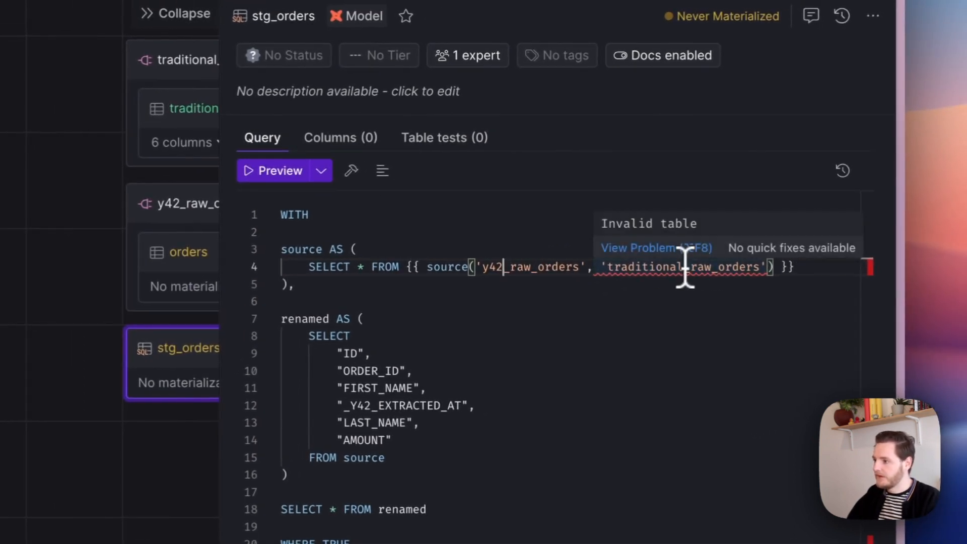
left_click_drag(709, 264, 612, 243)
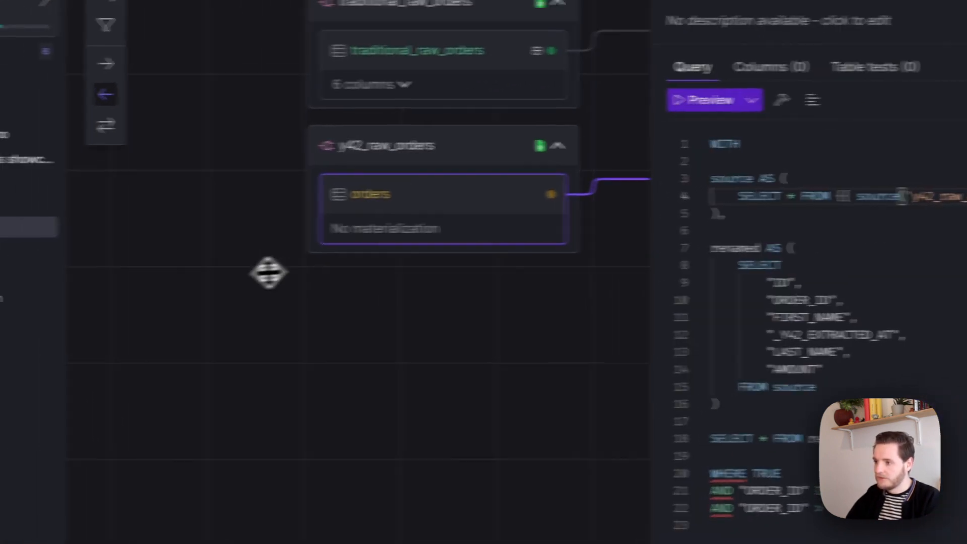
left_click_drag(578, 271, 456, 315)
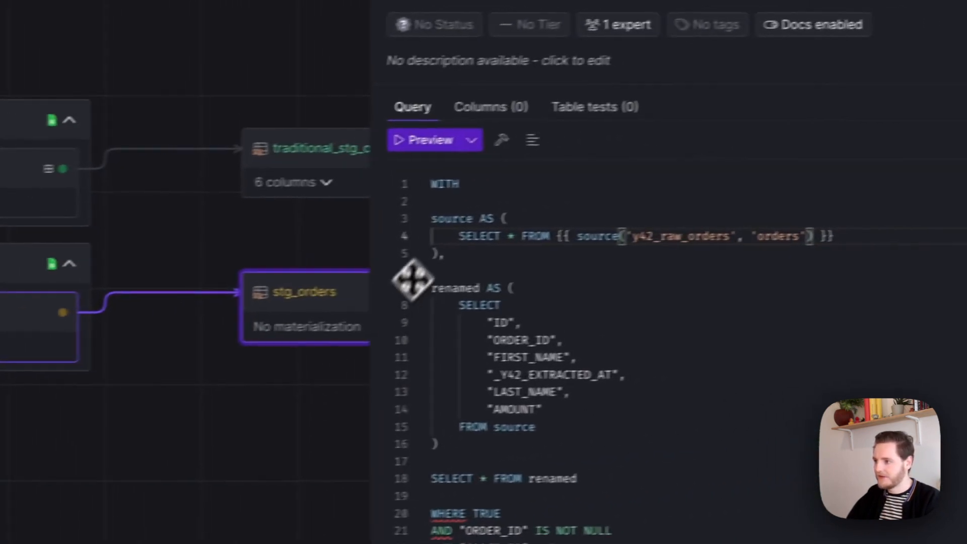
Collapse the model's details and commit and push the two stg_orders files with the title "transform: create stg model".
left_click(298, 13)
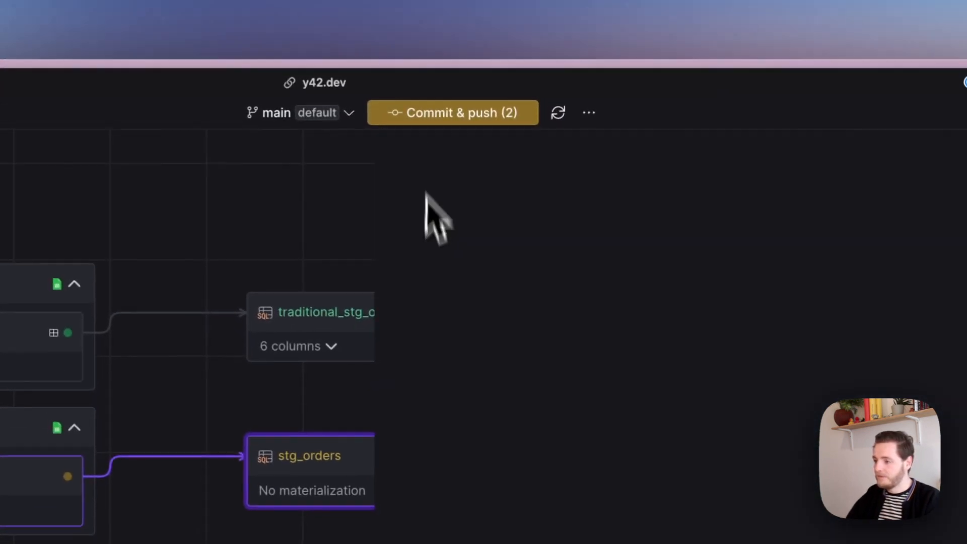
left_click(504, 61)
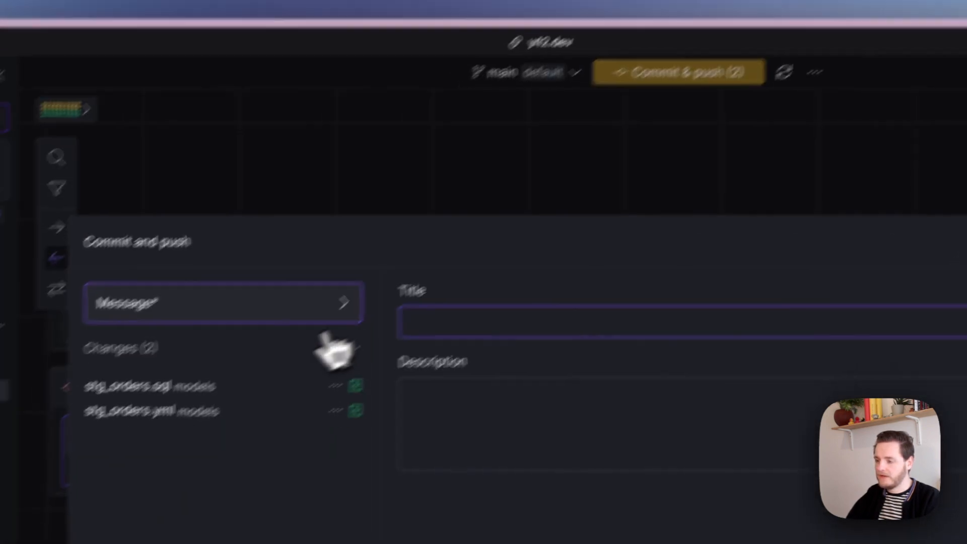
left_click(599, 267)
type("transform: create stg model")
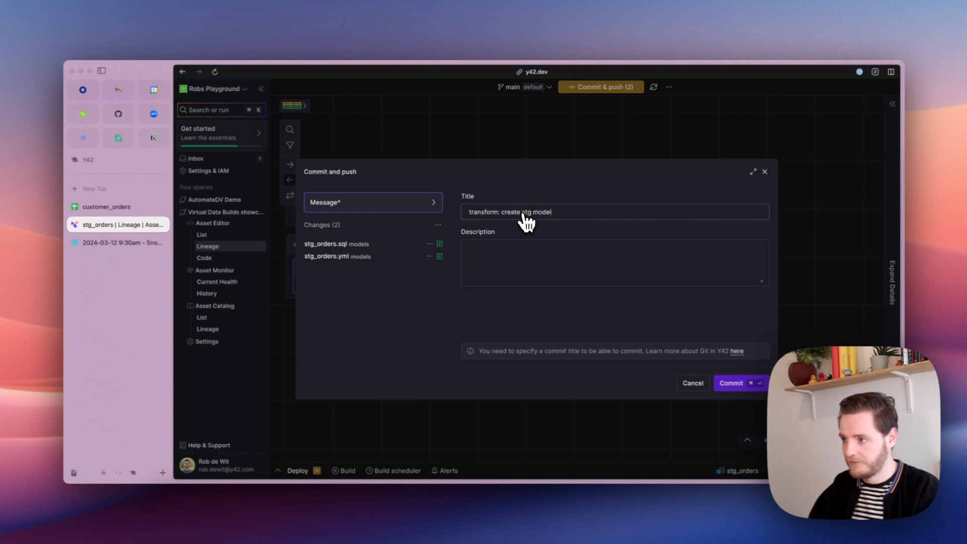
key("super+Return")
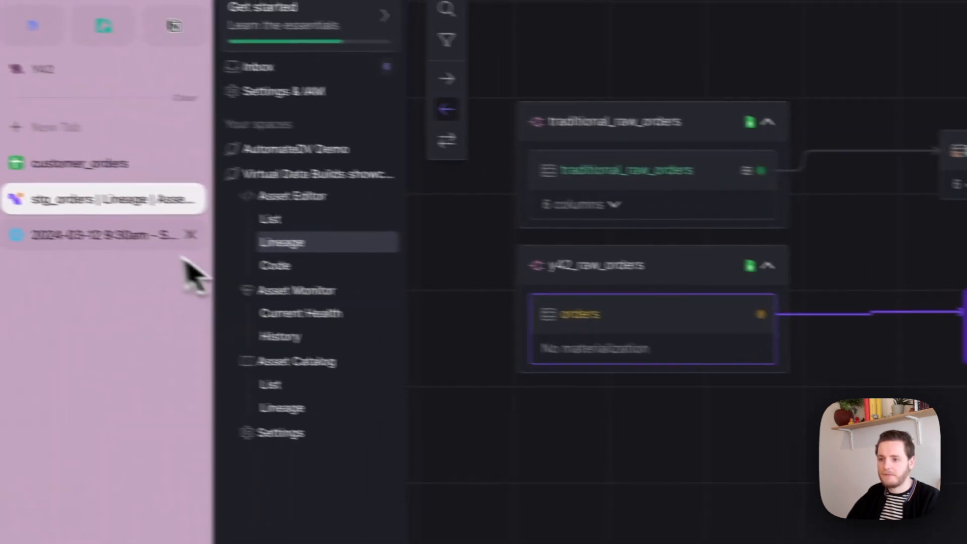
Check the main schema's objects in Snowflake, and run "y42 build -s source:y42_raw_orders.orders+" in Y42.
left_click(166, 236)
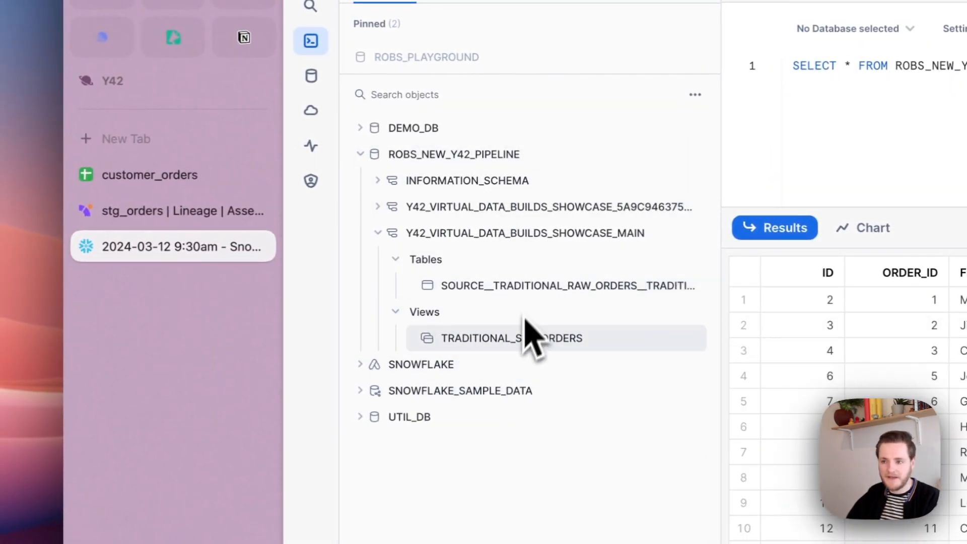
left_click(199, 215)
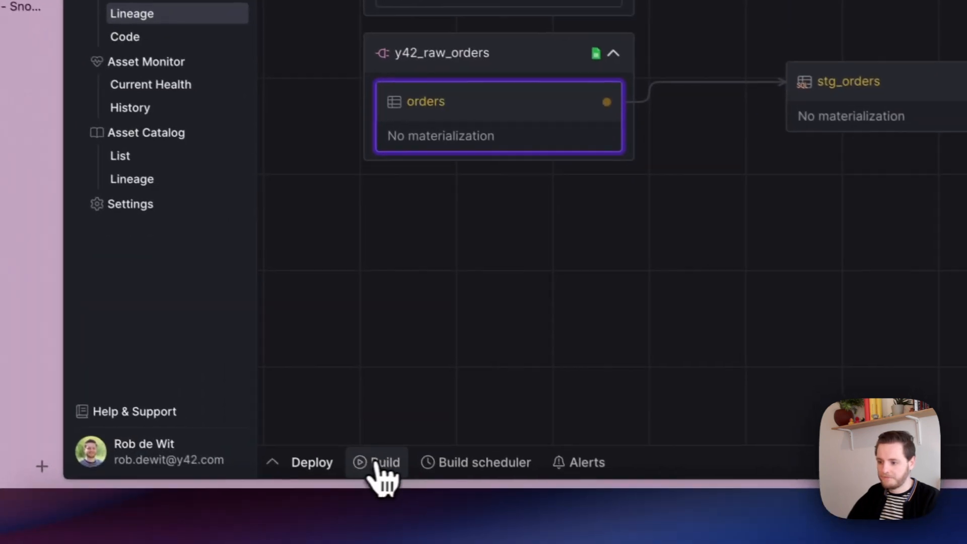
left_click(159, 543)
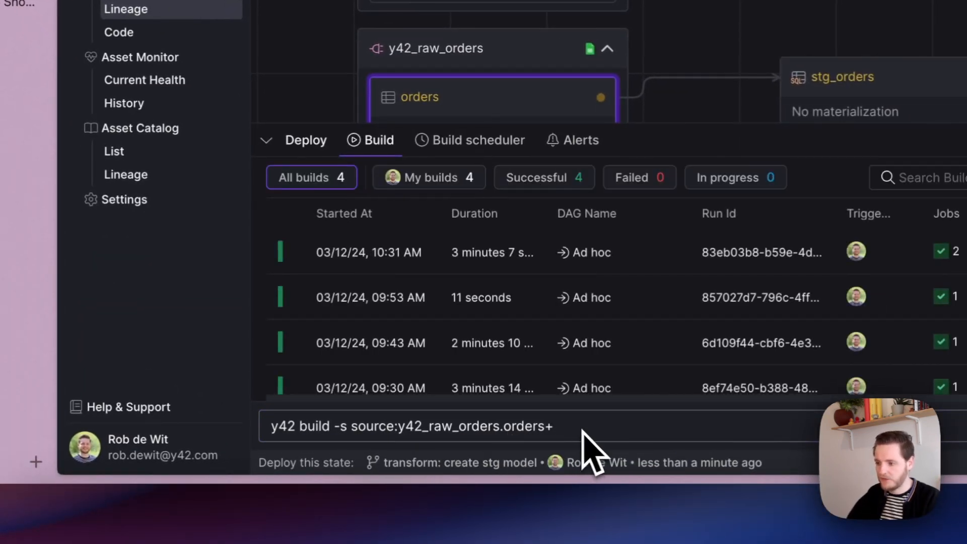
key("super+Return")
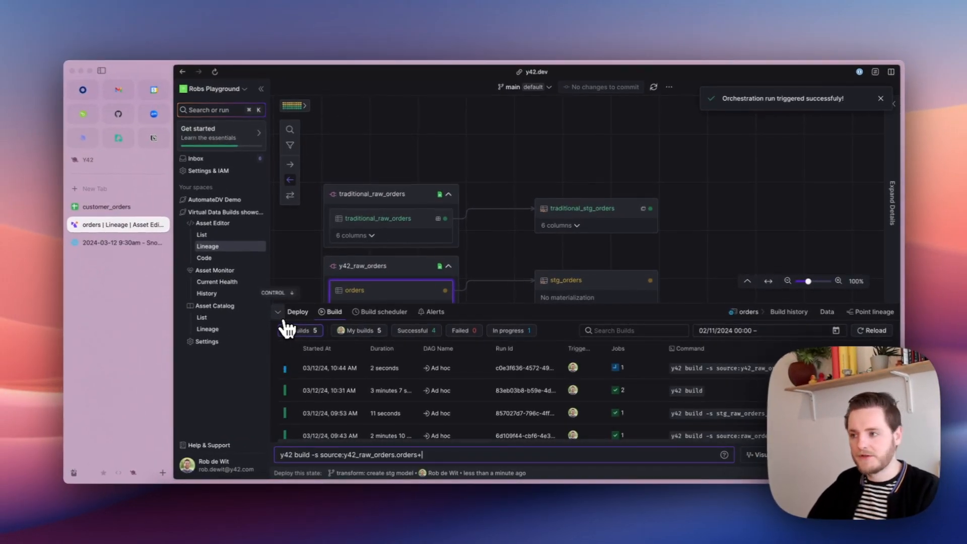
left_click(281, 319)
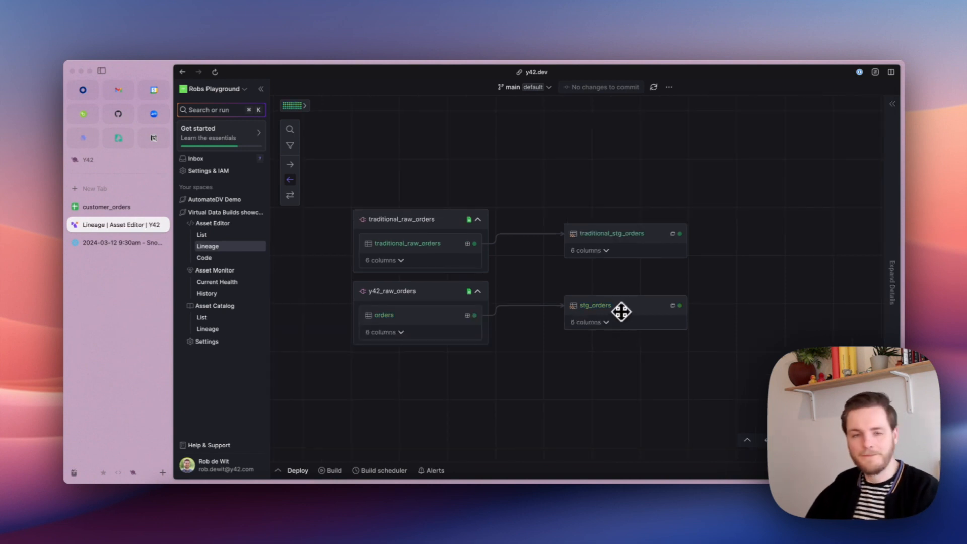
Switch to Snowflake, reload the worksheet and list the tables and views of the Y42_VIRTUAL_DATA_BUILDS_SHOWCASE_MAIN schema.
left_click(121, 247)
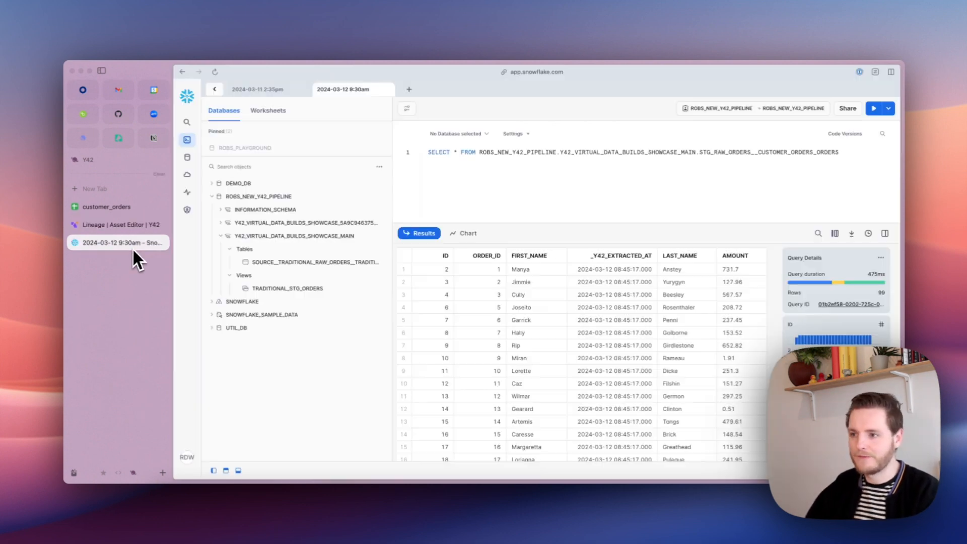
key("super+r")
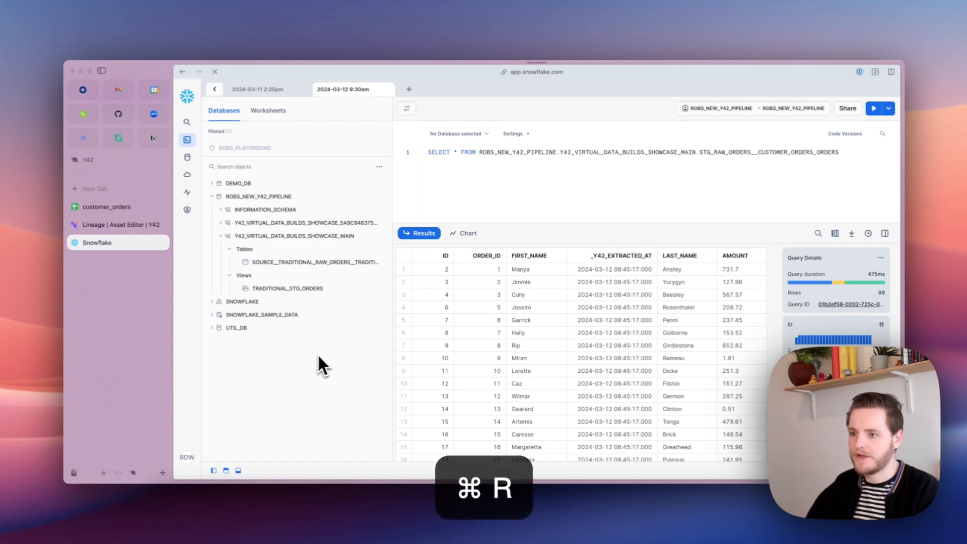
left_click(212, 197)
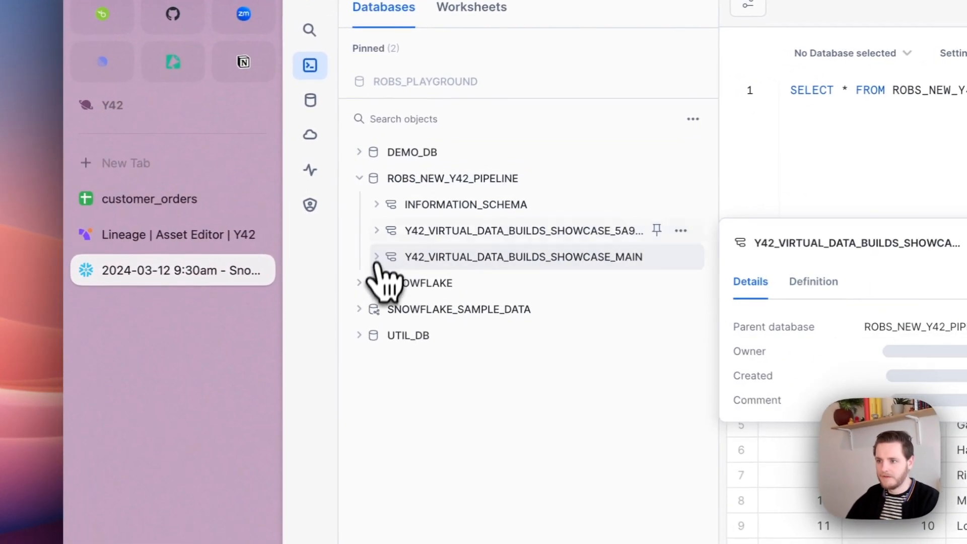
left_click(379, 257)
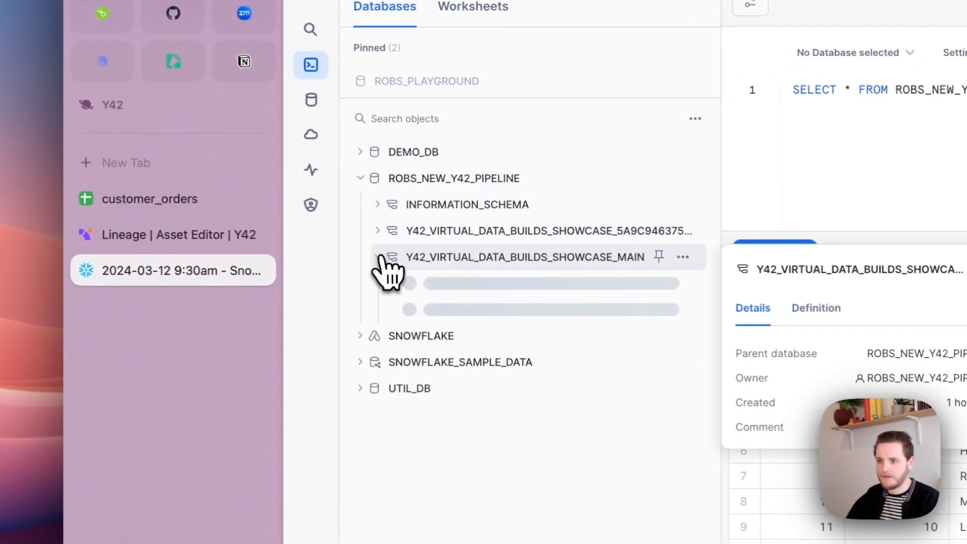
left_click(395, 284)
mouse_move(540, 339)
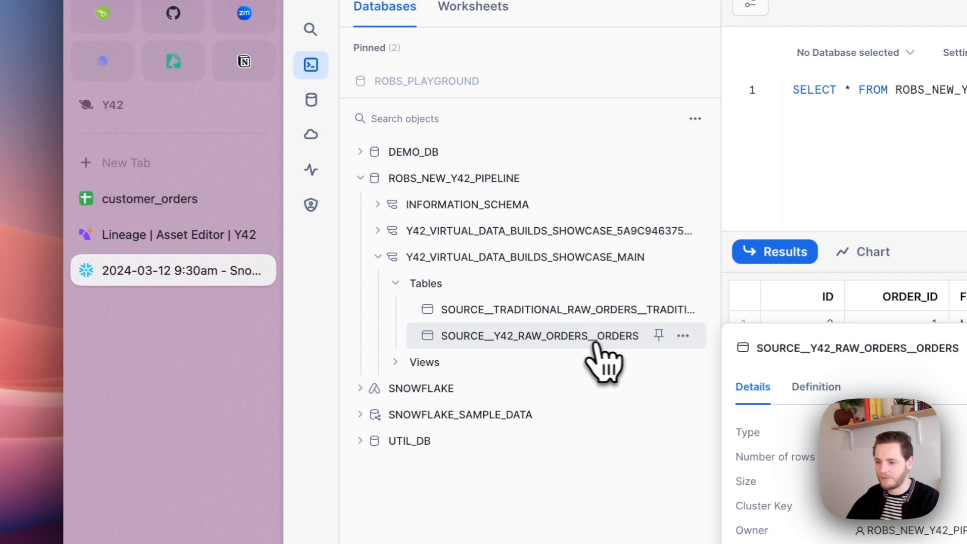
left_click(424, 363)
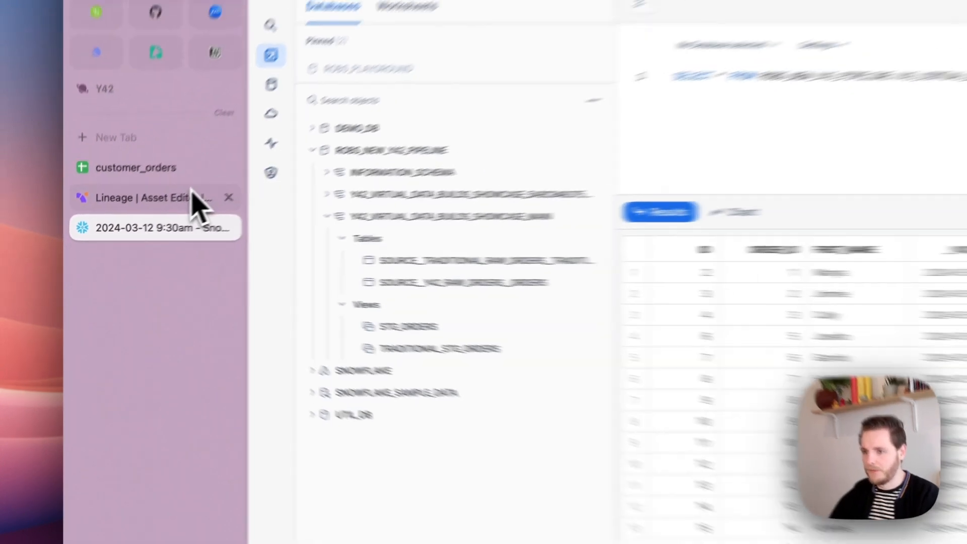
Switch back to Y42 and sync the documented columns of the stg_orders model with its latest materialization.
left_click(192, 197)
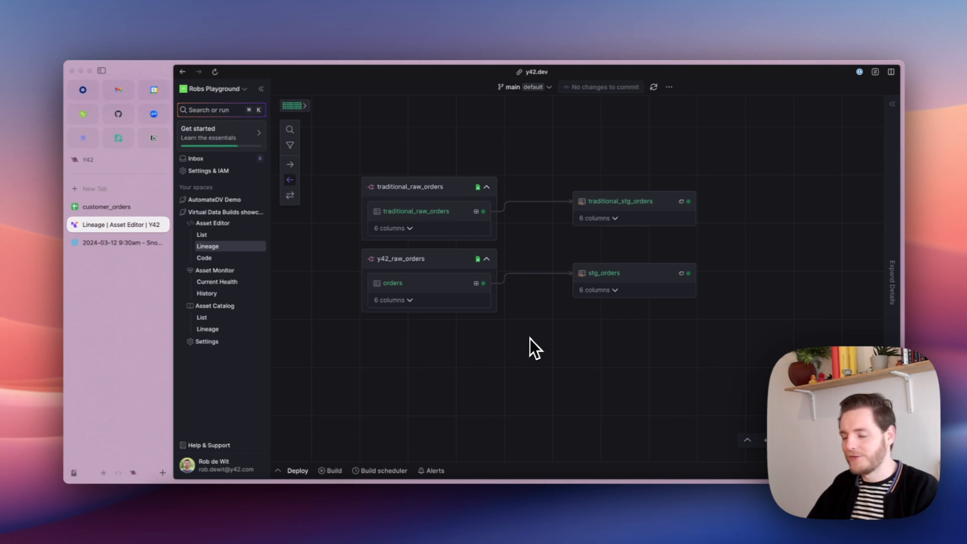
left_click(647, 284)
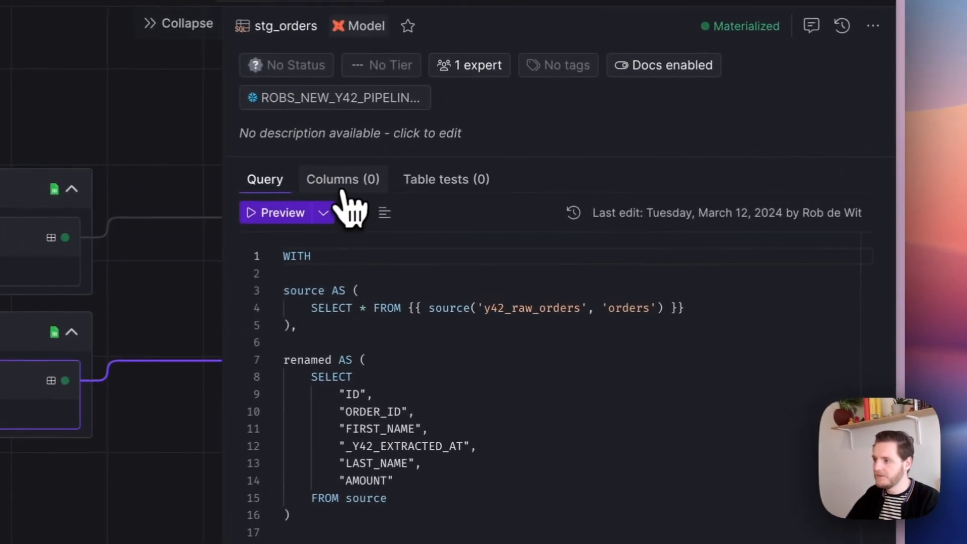
left_click(625, 184)
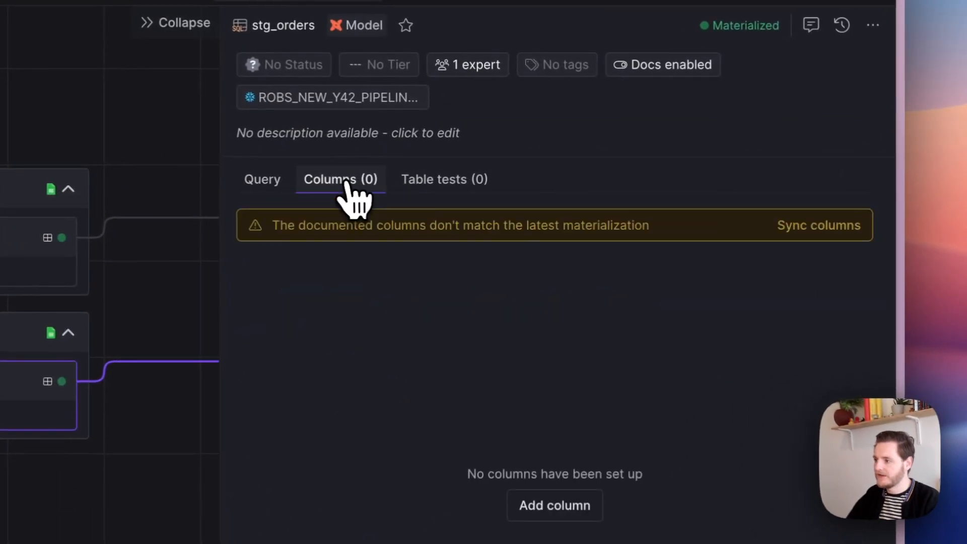
left_click(815, 229)
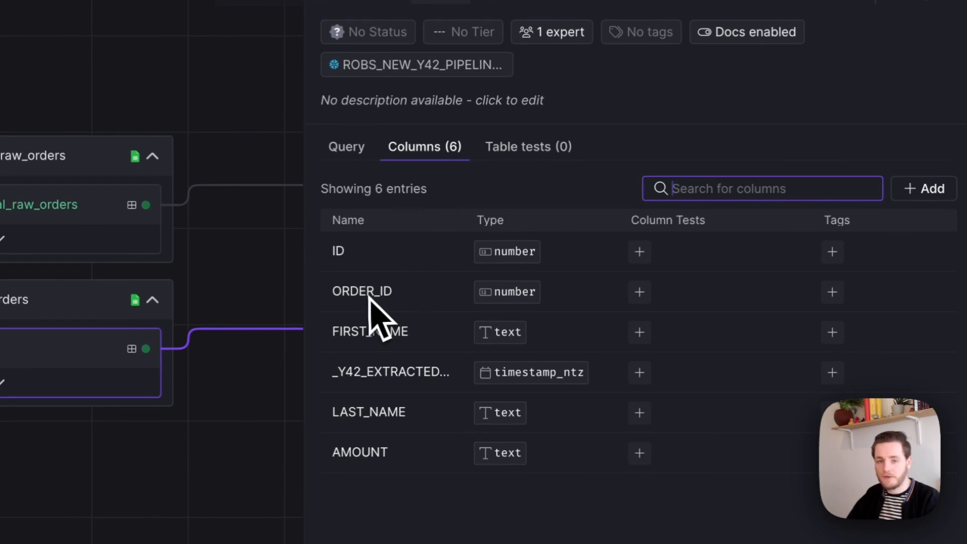
Add a Unique test to the ORDER_ID column and commit and push it with the title "test: add uniqueness test to order id".
left_click(640, 293)
left_click(25, 204)
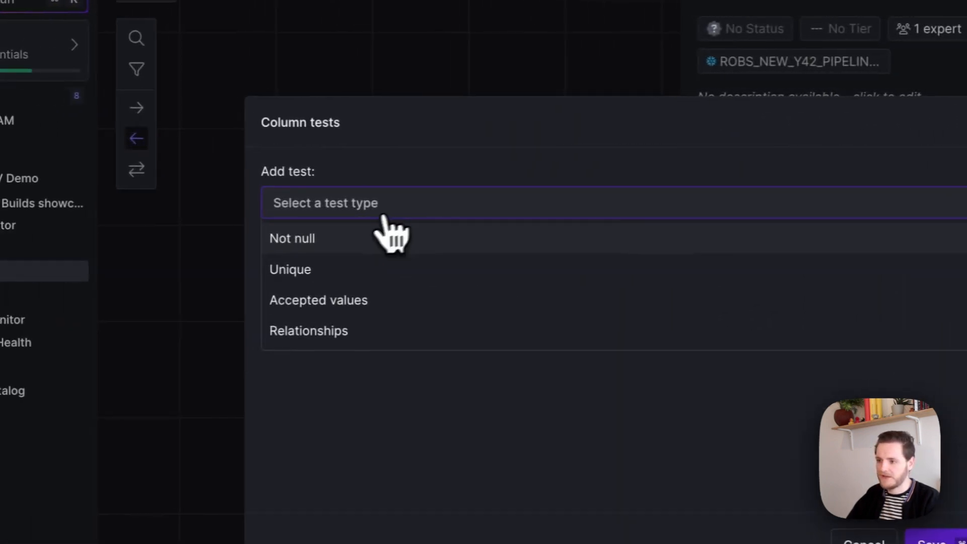
left_click(254, 270)
left_click(682, 448)
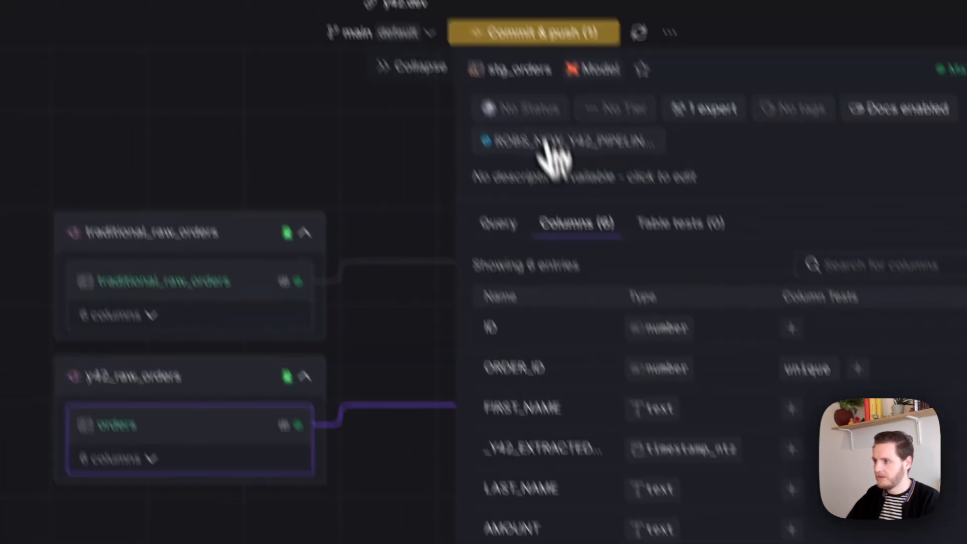
left_click(565, 107)
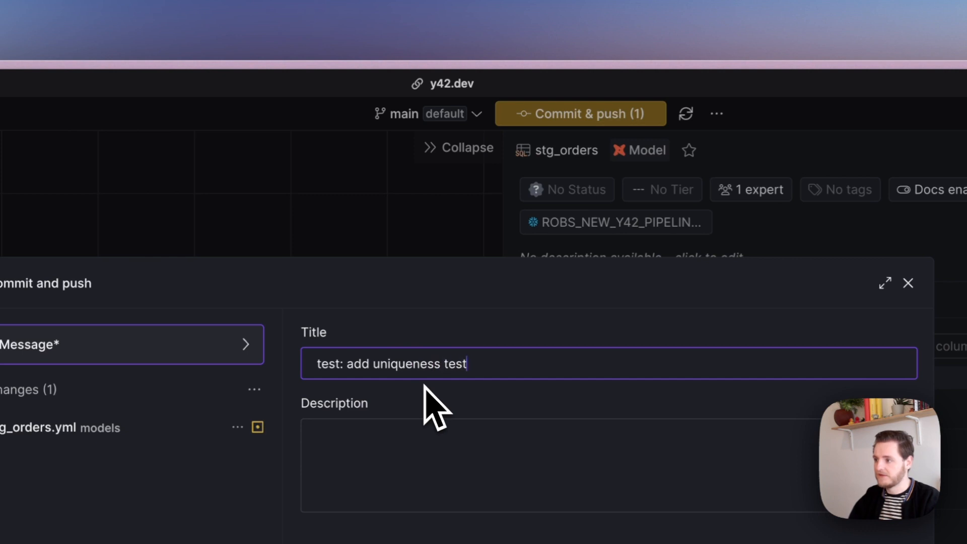
key("super+Return")
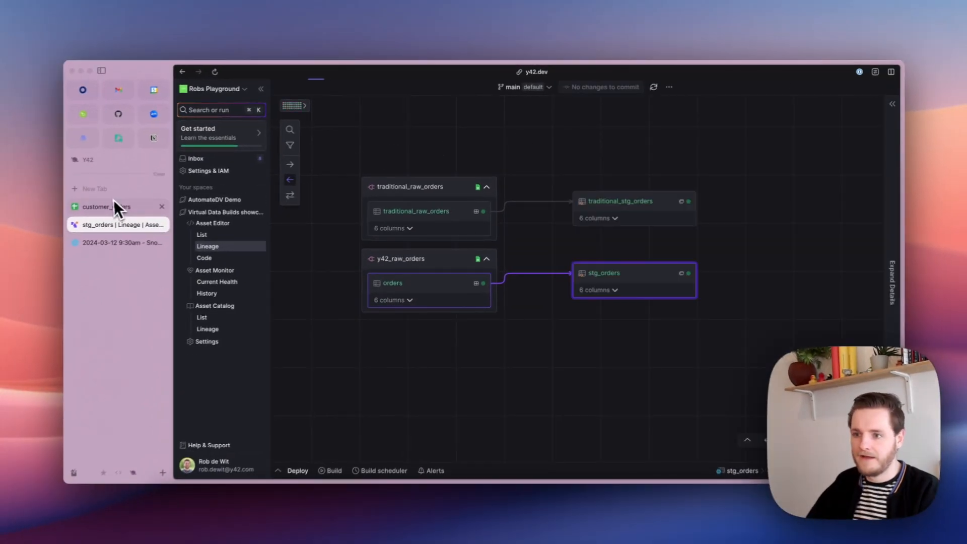
In the customer_orders sheet, add an order in row 102 with order_id 101, the customer's first and last name, and amount 50.
left_click(113, 203)
scroll(251, 312, "down", 15)
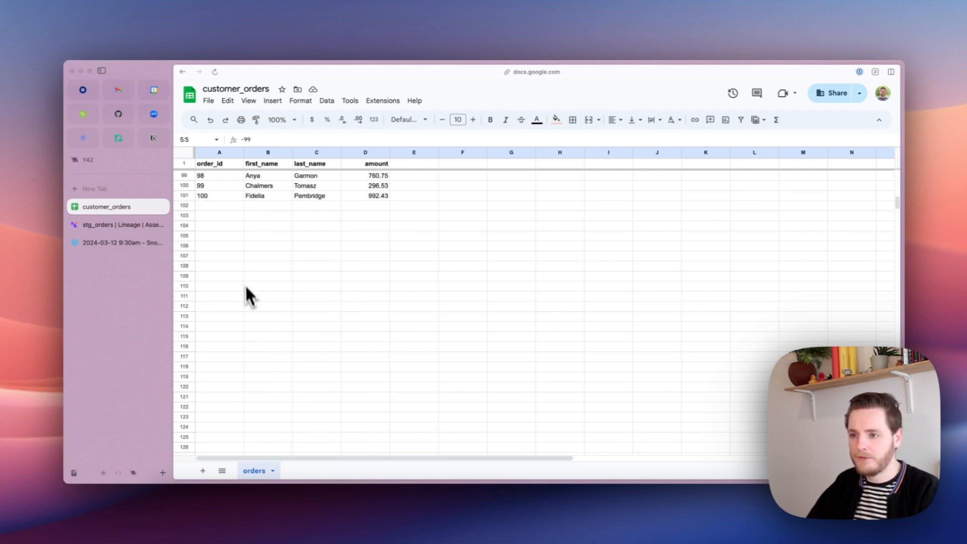
scroll(232, 277, "up", 1)
left_click(225, 239)
type("10")
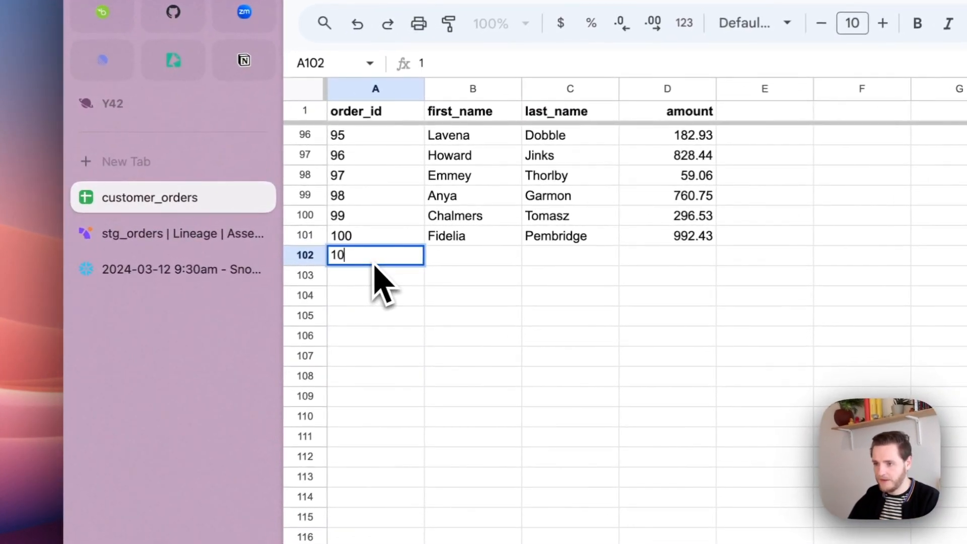
type("1")
key("Tab")
key("Tab")
type("de")
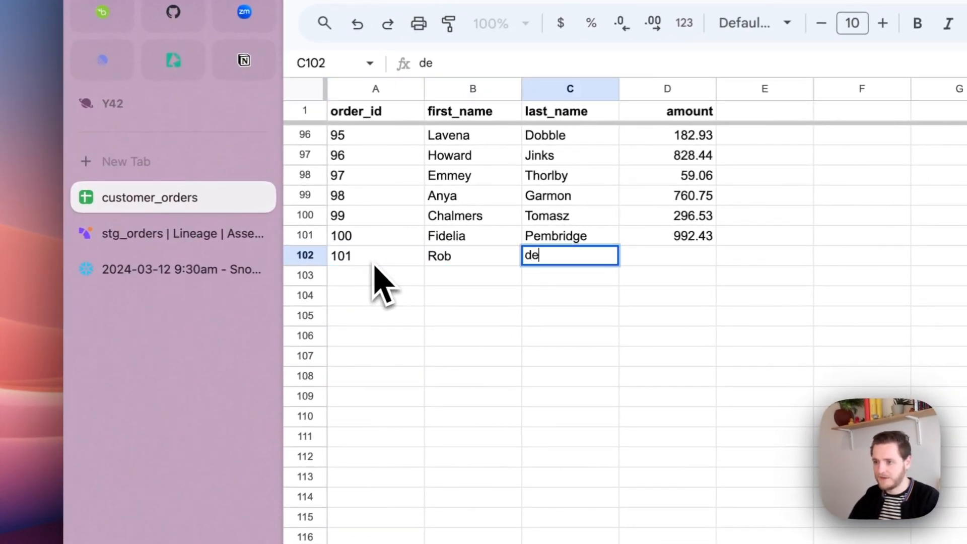
type(" Wit")
key("Tab")
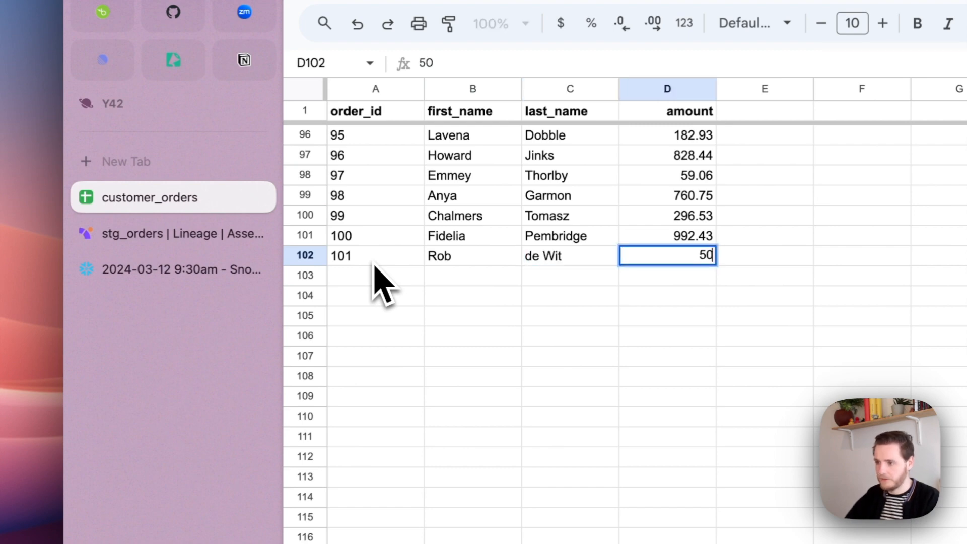
left_click(595, 276)
Return to the Y42 lineage and build the orders source with everything downstream, using "y42 build -s source:y42_raw_orders.orders+".
left_click(234, 234)
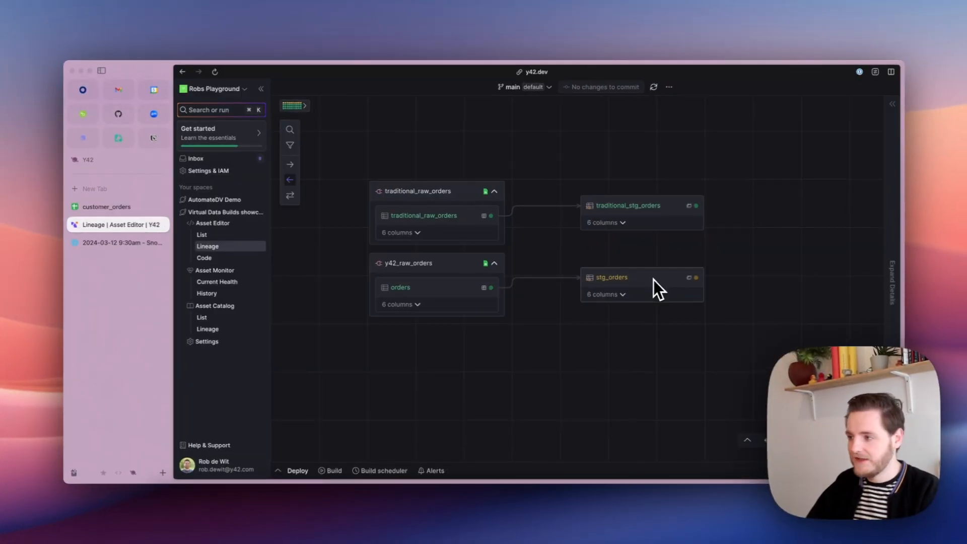
mouse_move(692, 281)
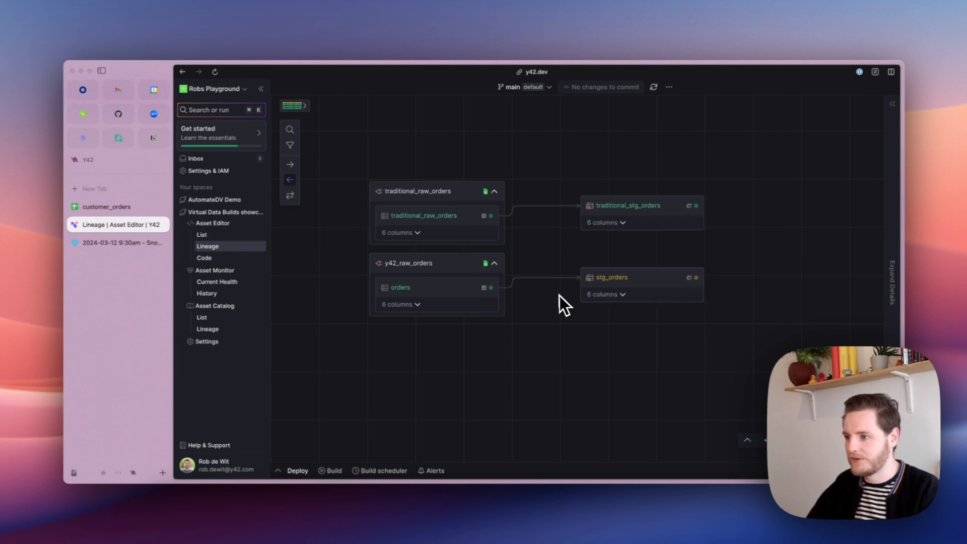
left_click(462, 280)
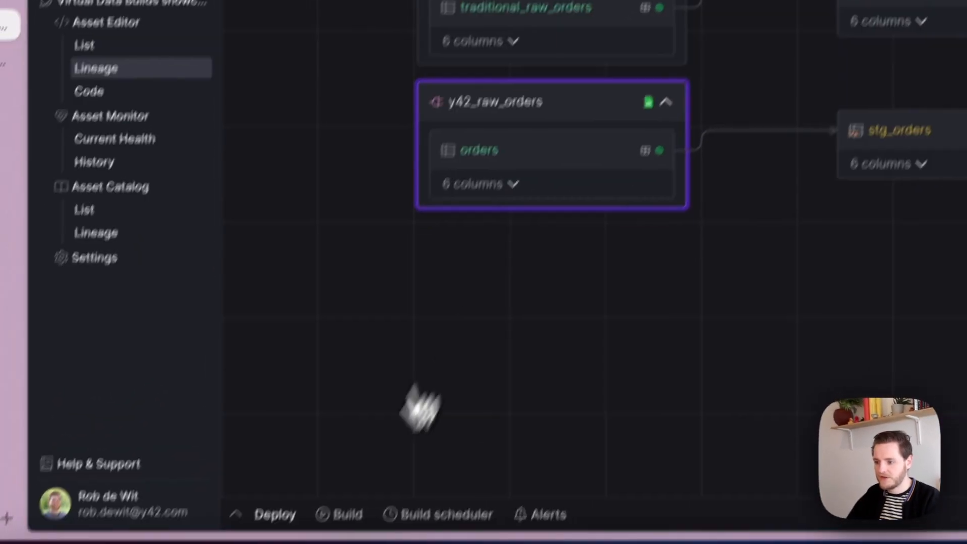
left_click(331, 471)
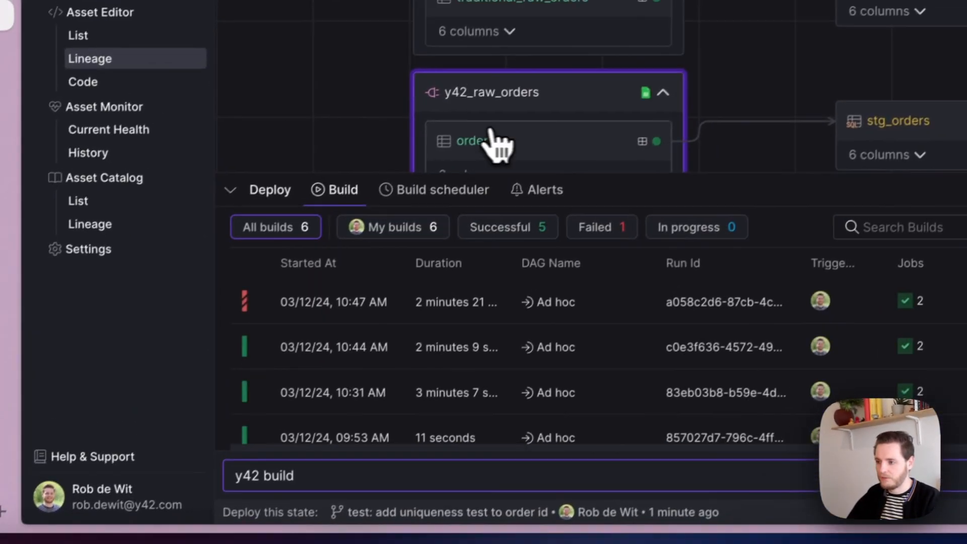
left_click(559, 93)
left_click(591, 437)
type("+")
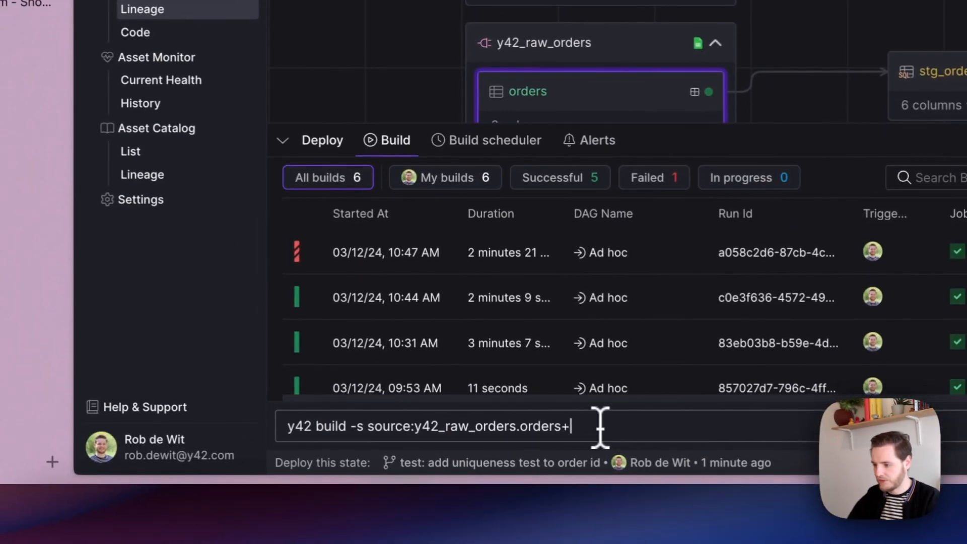
key("super+Return")
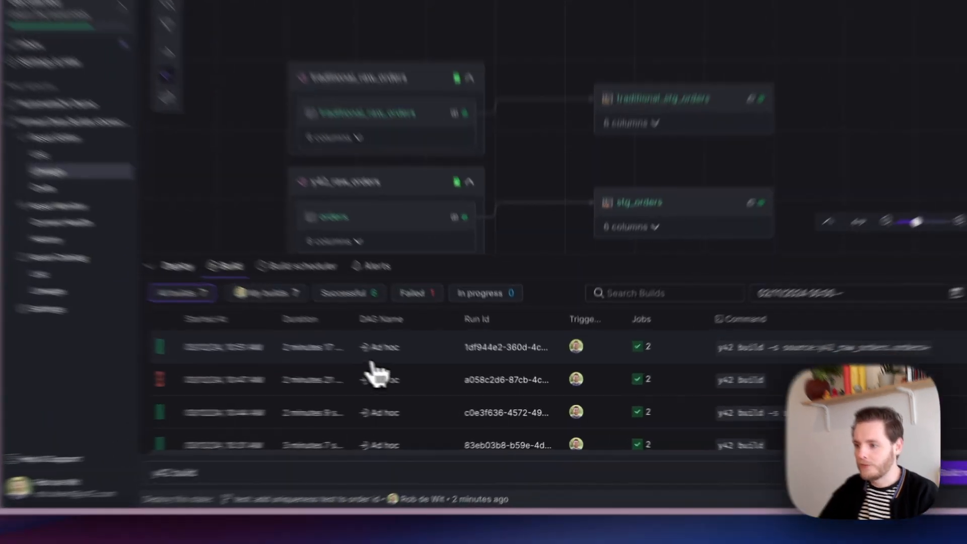
Open the newest build run and inspect the materialization and column-level test results of its stg_orders build.
left_click(436, 381)
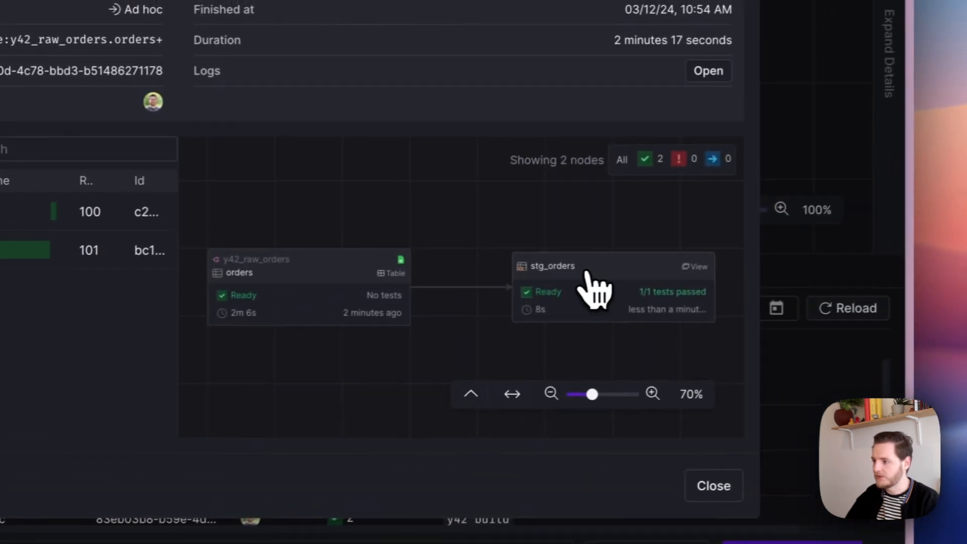
left_click(932, 214)
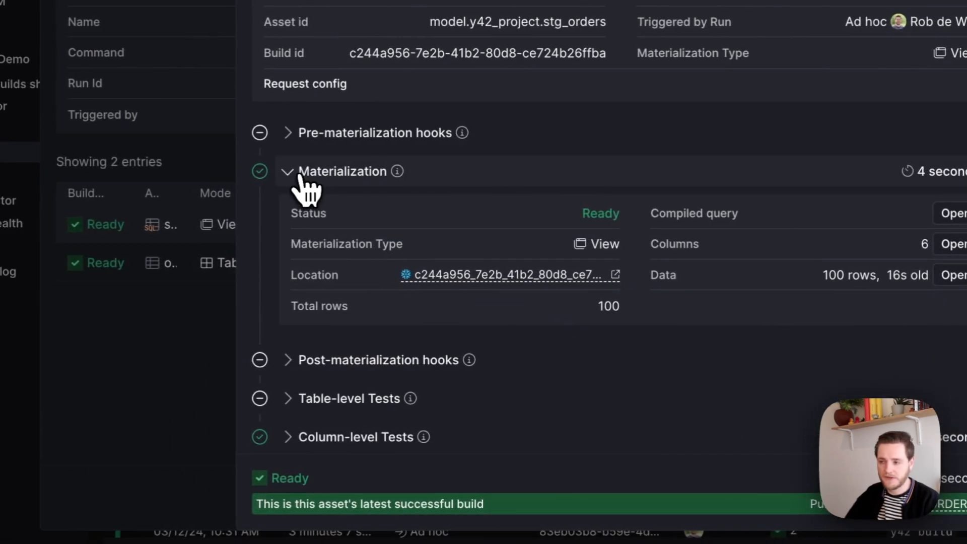
left_click(252, 173)
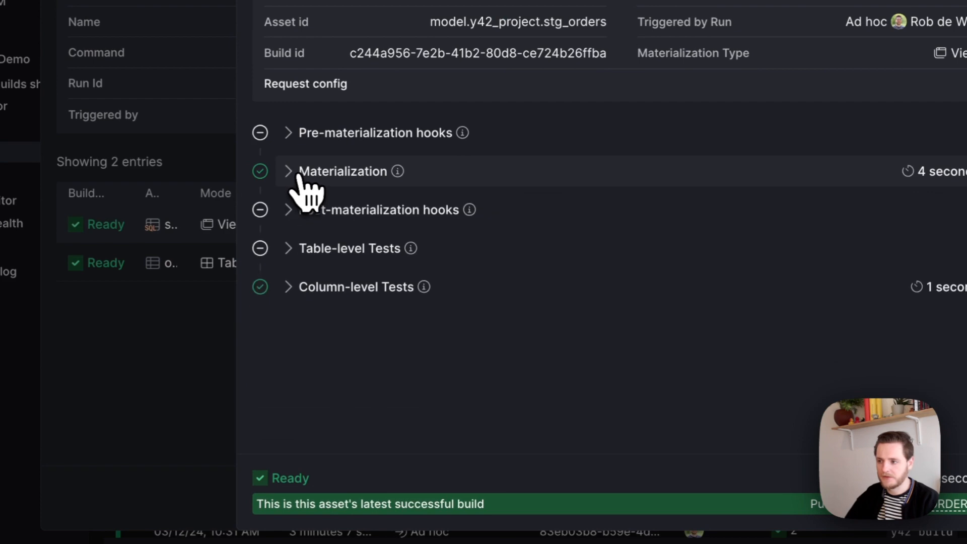
left_click(285, 287)
scroll(395, 418, "down", 1)
scroll(401, 426, "down", 3)
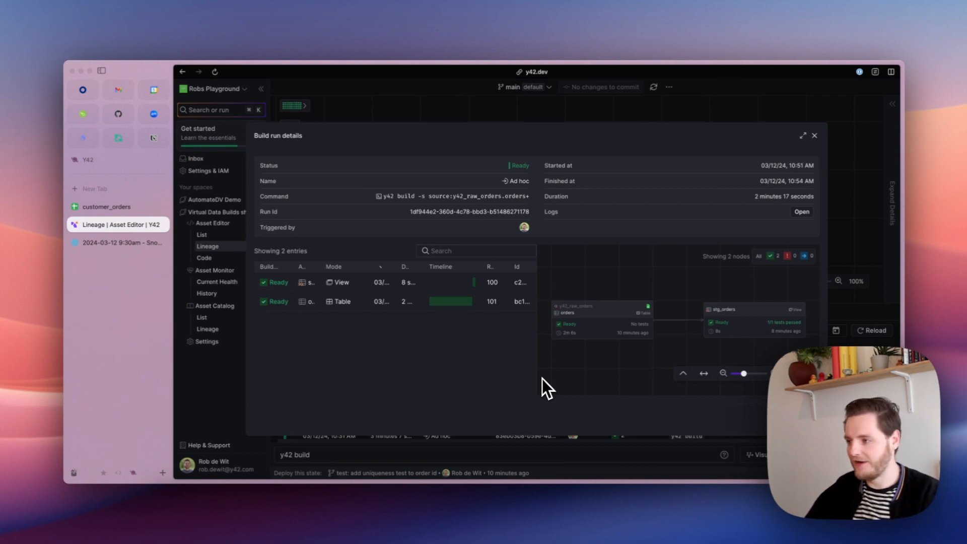
Open the build details of the orders source from the same run and copy its build ID.
left_click(586, 325)
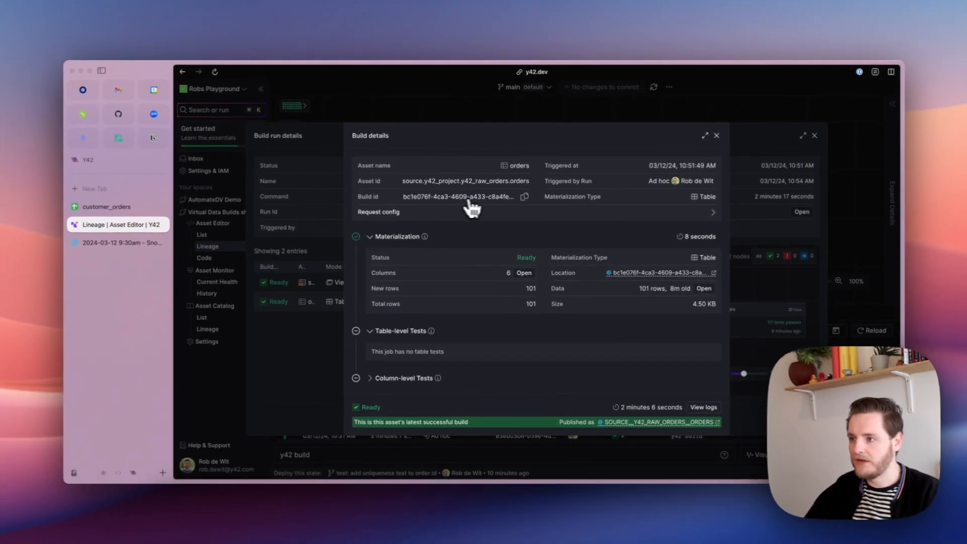
left_click(526, 198)
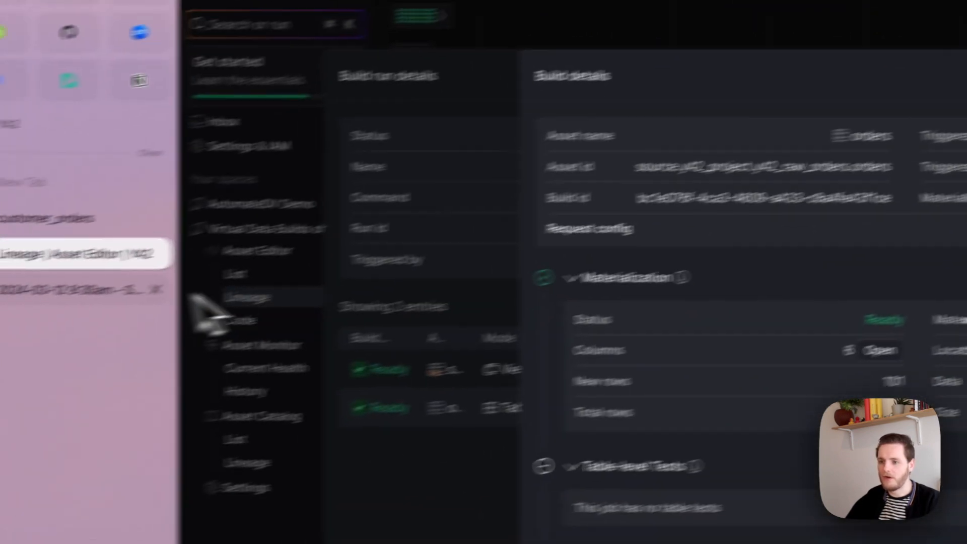
Switch to the Snowflake worksheet, review the last query result rows, and inspect the STG_ORDERS view definition in the Y42_VIRTUAL_DATA_BUILDS_SHOWCASE_MAIN schema.
left_click(181, 272)
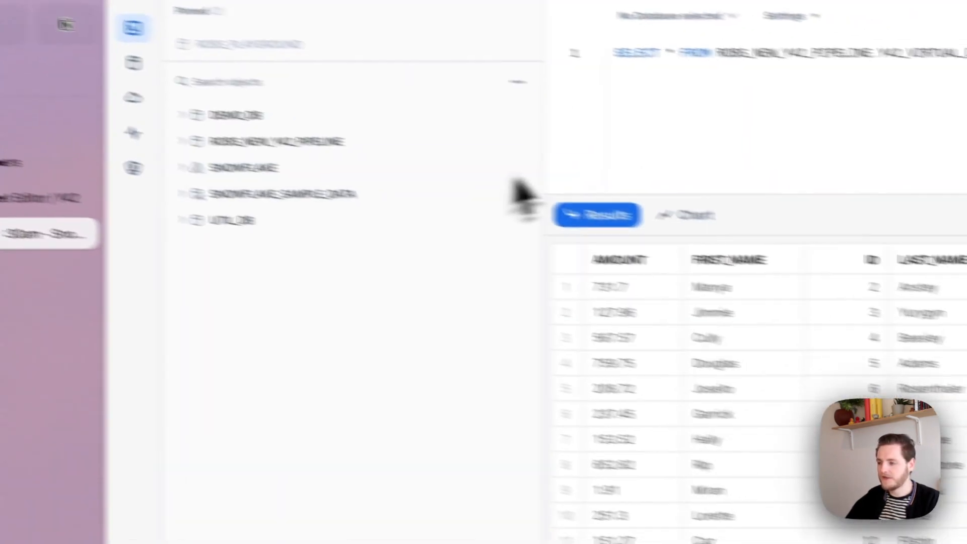
scroll(901, 429, "down", 20)
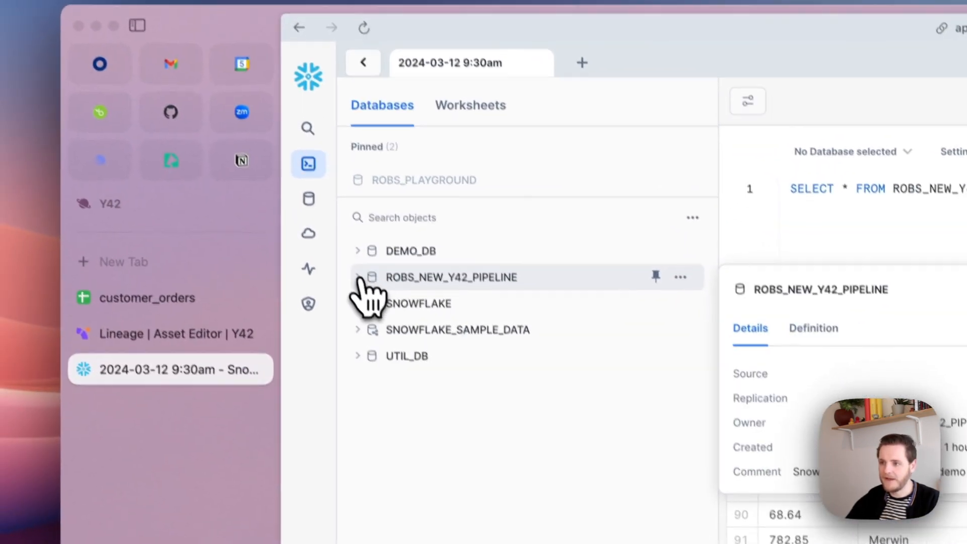
left_click(358, 277)
mouse_move(371, 353)
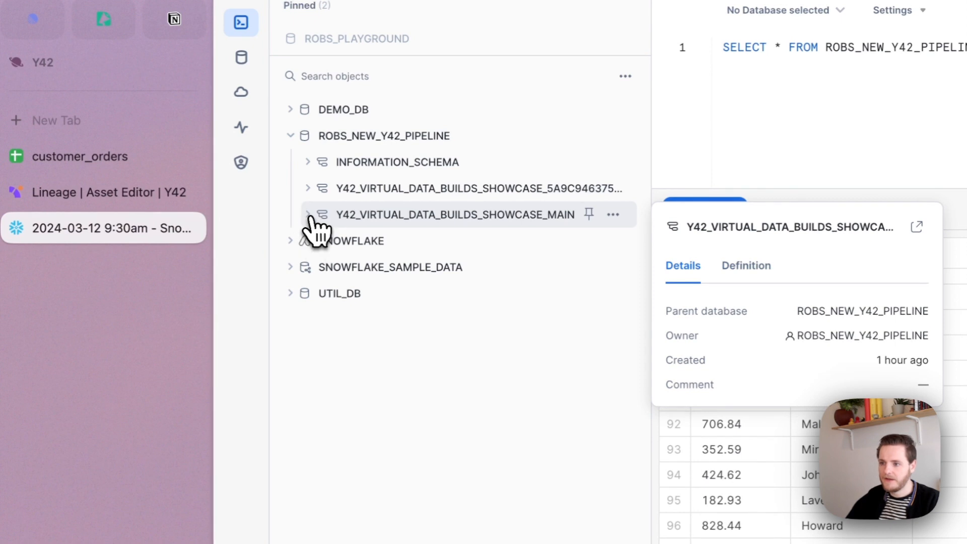
left_click(308, 215)
left_click(327, 267)
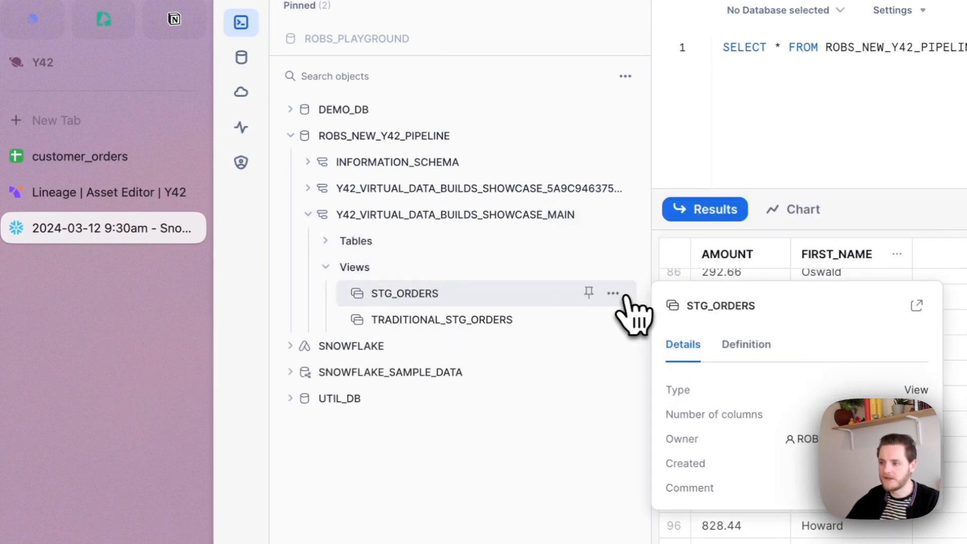
left_click(614, 294)
left_click(537, 399)
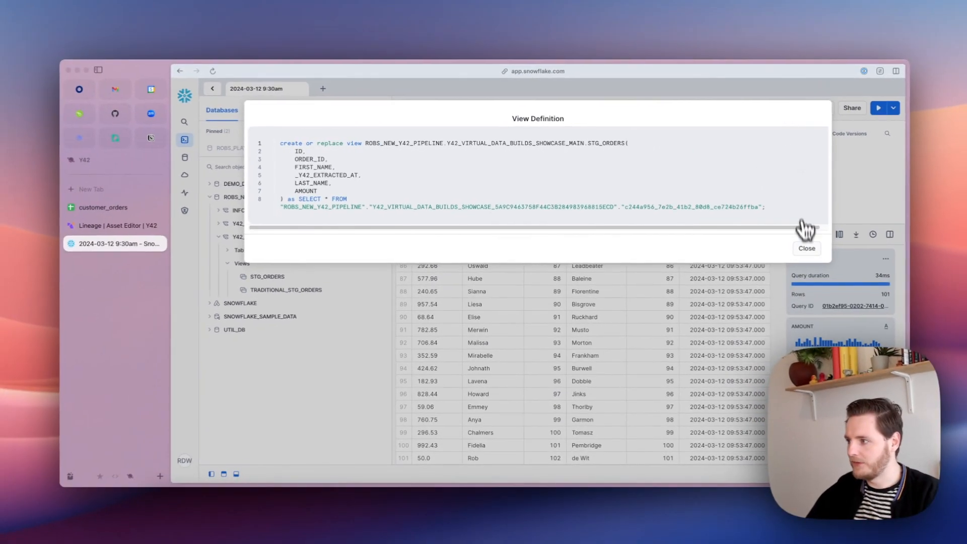
left_click(853, 261)
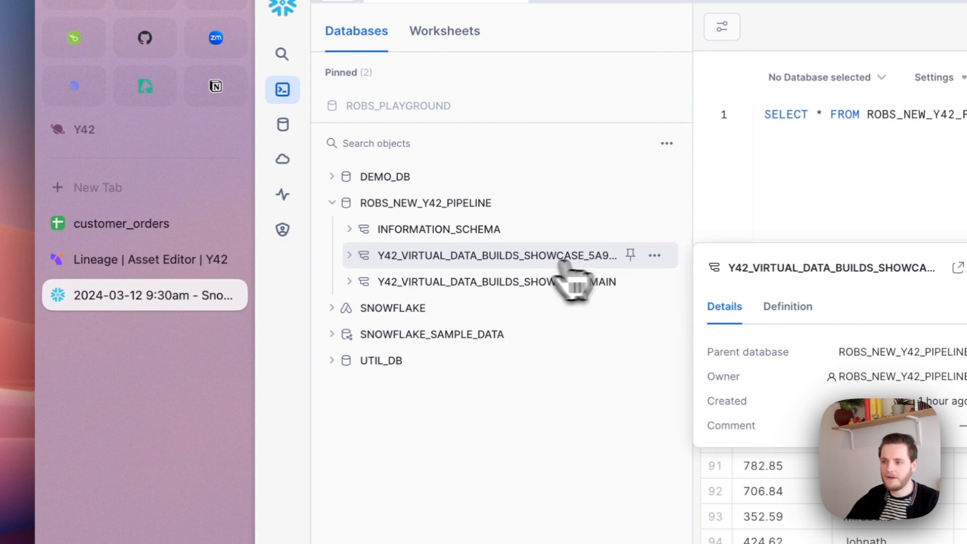
Expand the tables of the internal Y42_VIRTUAL_DATA_BUILDS_SHOWCASE_5A9C schema, paste the copied build ID on worksheet line 3, and match it to a table name.
left_click(351, 256)
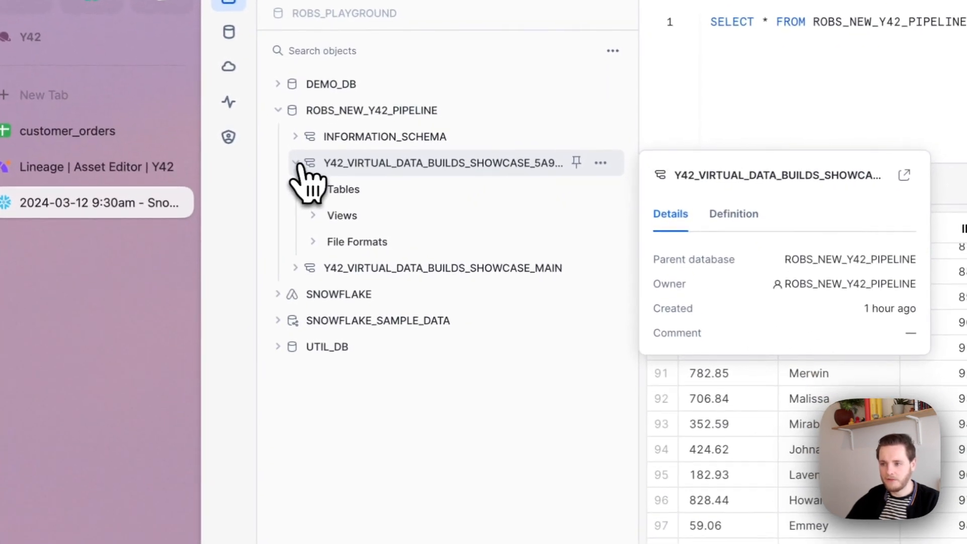
left_click(313, 190)
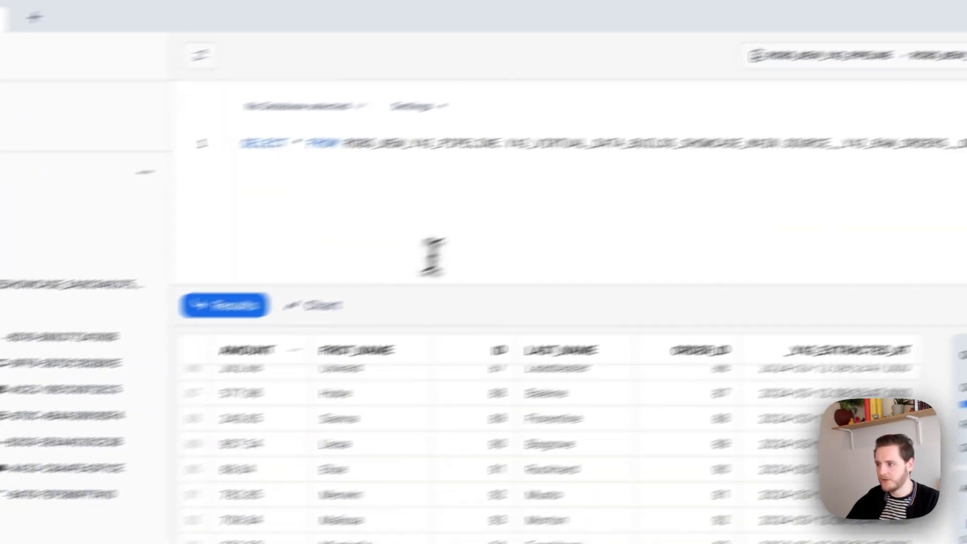
key("super+v")
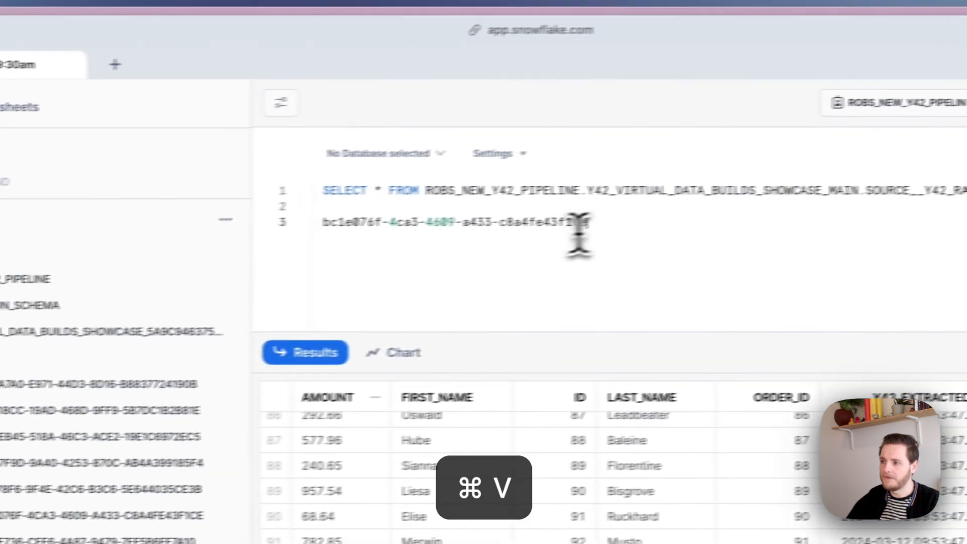
left_click_drag(225, 259, 372, 217)
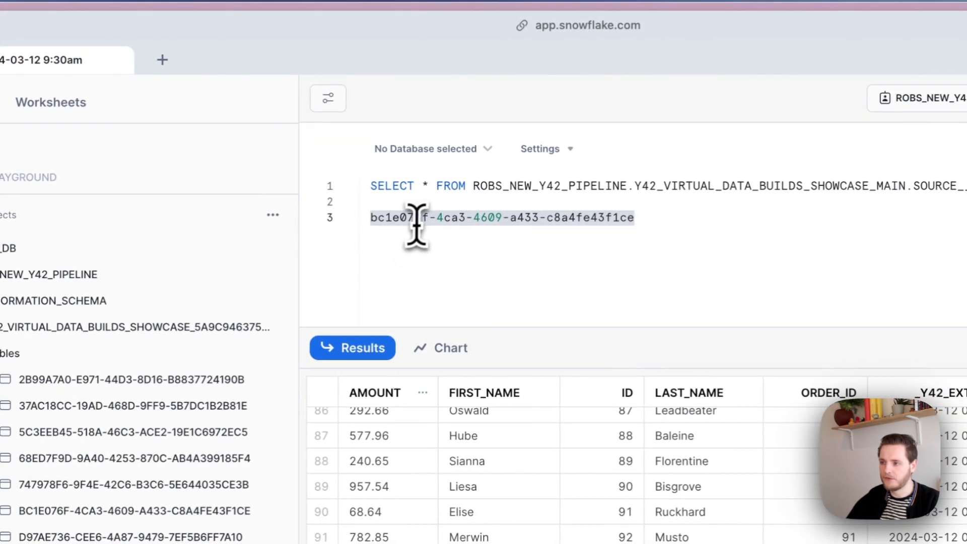
left_click(373, 220)
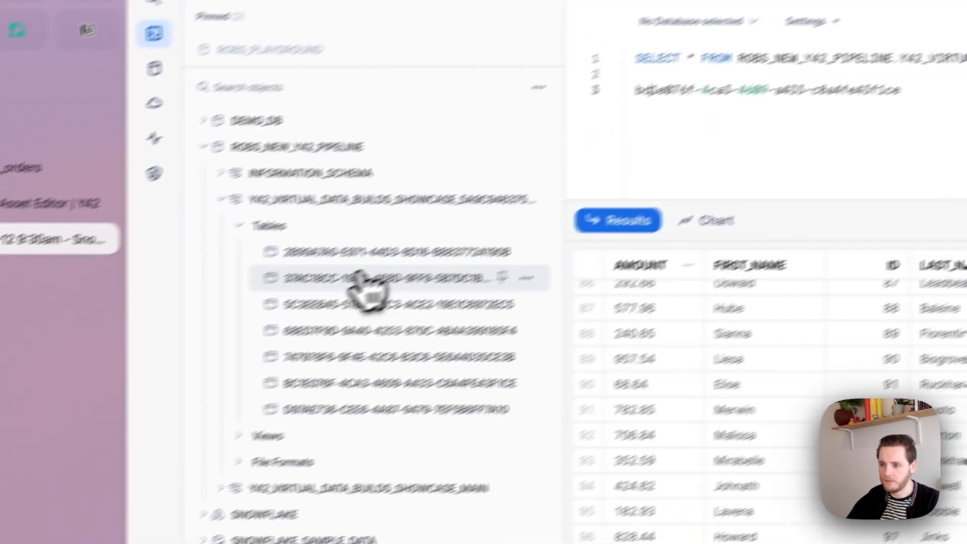
mouse_move(41, 514)
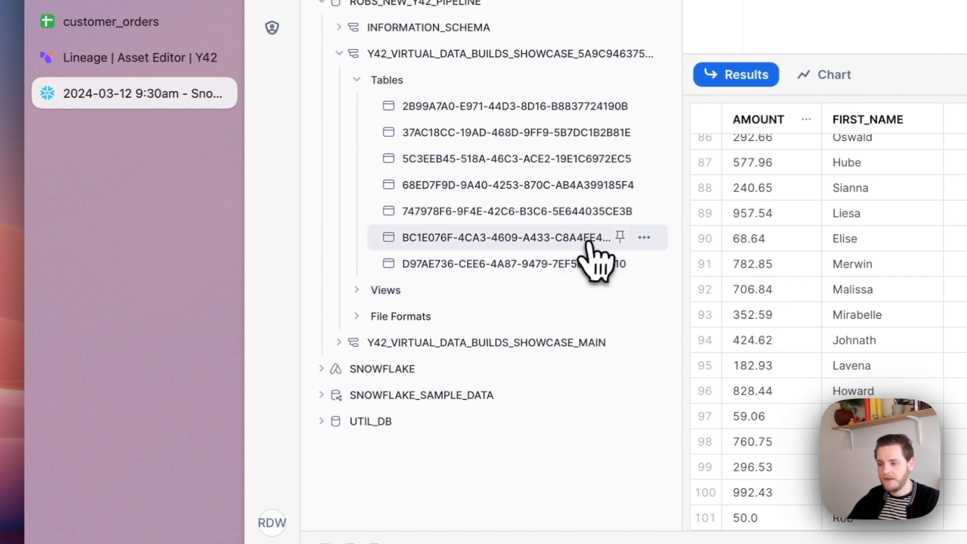
Expand the internal schema's views and compare their names with the view referenced in the MAIN schema's STG_ORDERS definition.
left_click(371, 295)
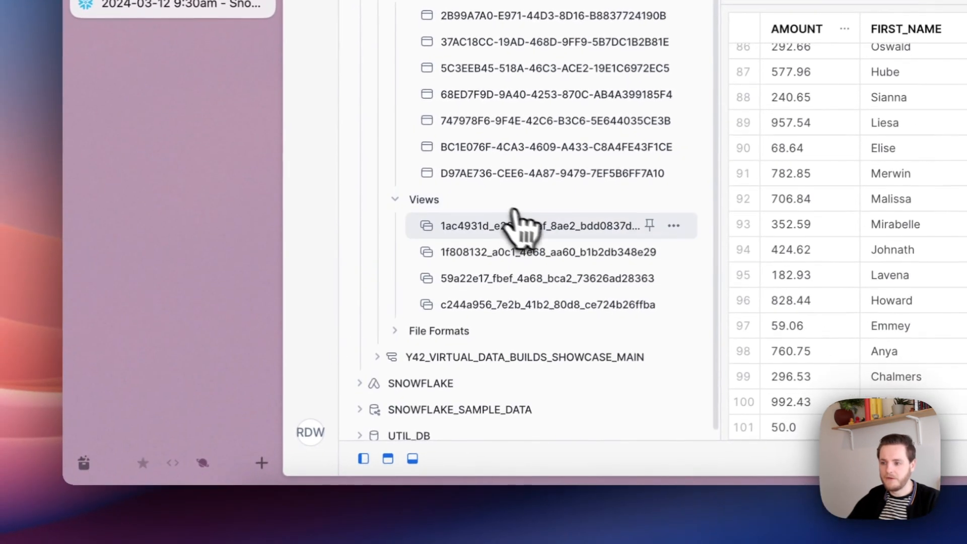
mouse_move(468, 306)
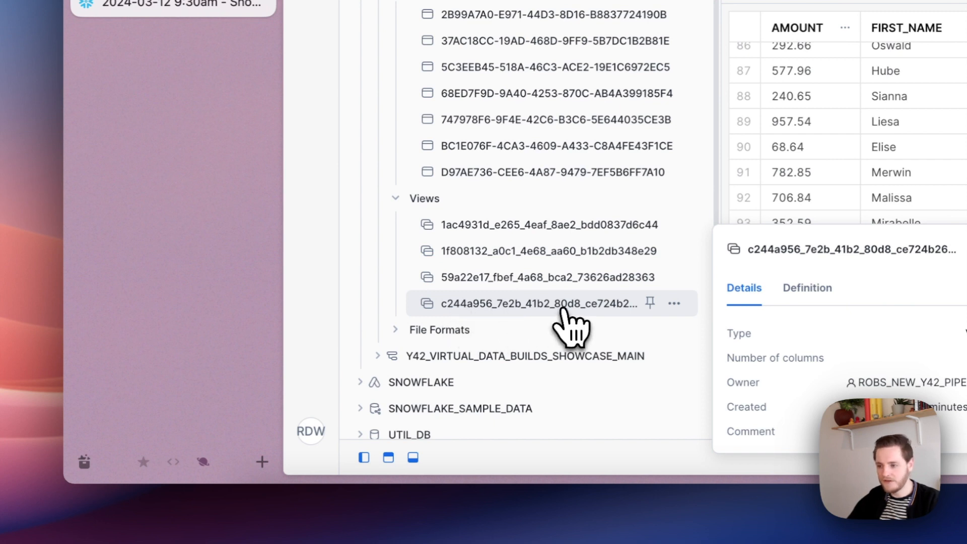
left_click(398, 356)
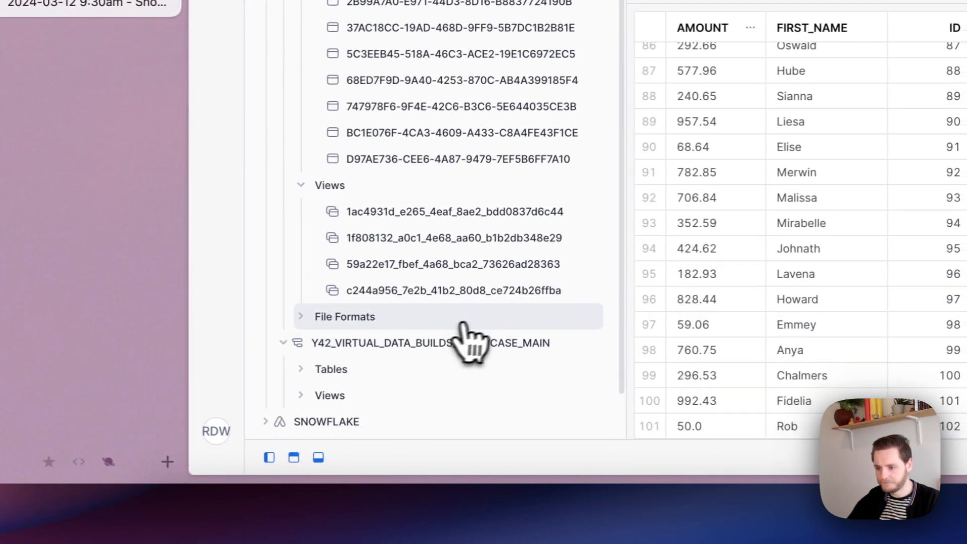
scroll(454, 343, "down", 2)
left_click(322, 347)
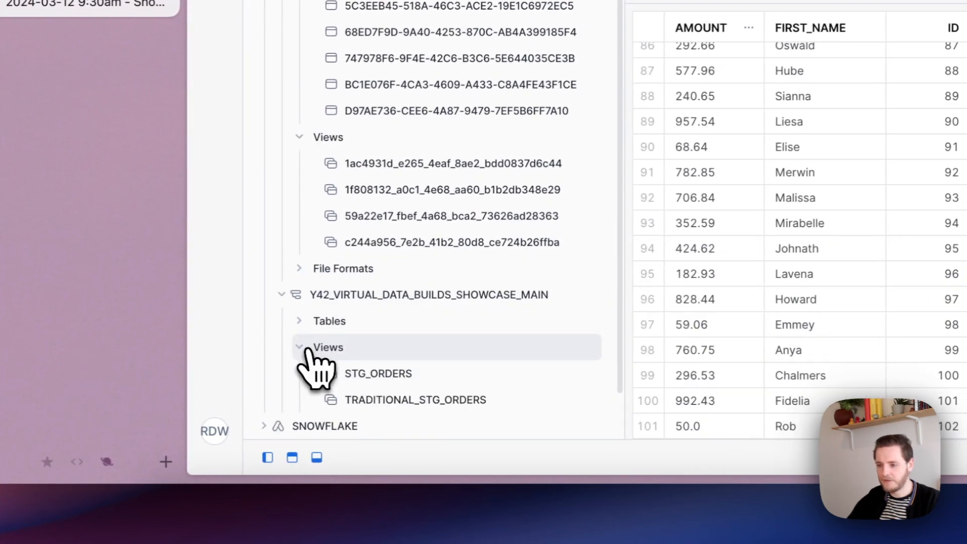
scroll(444, 350, "down", 2)
left_click(578, 348)
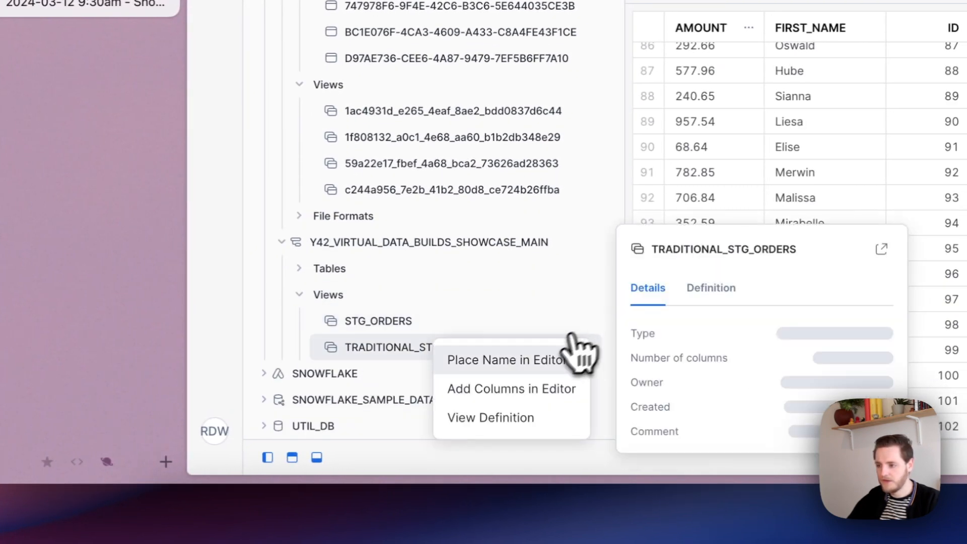
left_click(519, 438)
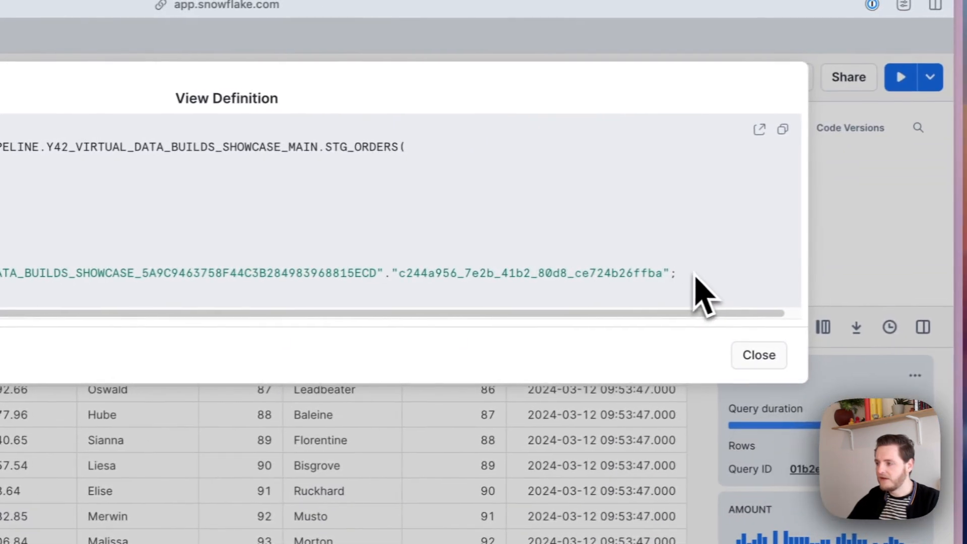
left_click_drag(679, 276, 240, 283)
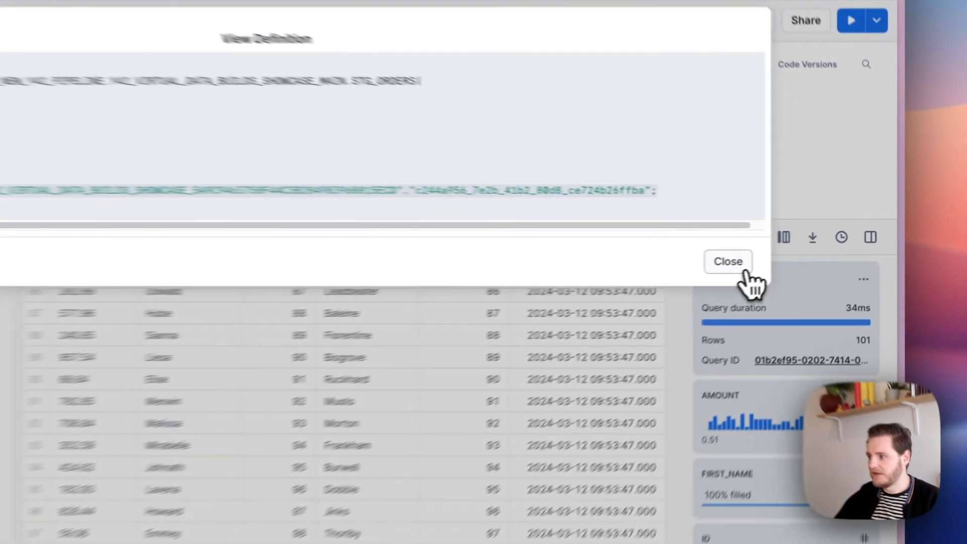
left_click(803, 247)
Expand the tables of the MAIN schema to review the published sources, and show the query results as a chart.
mouse_move(303, 261)
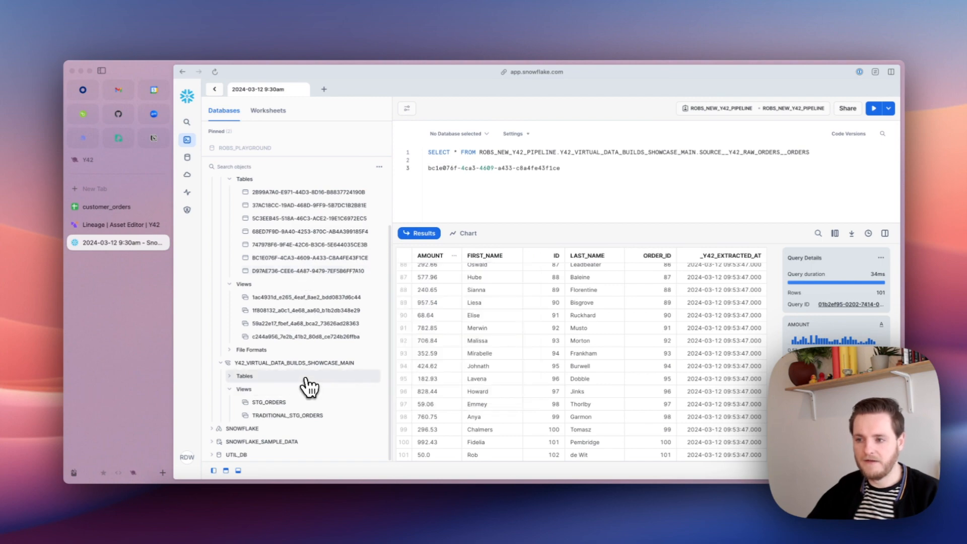
left_click(245, 375)
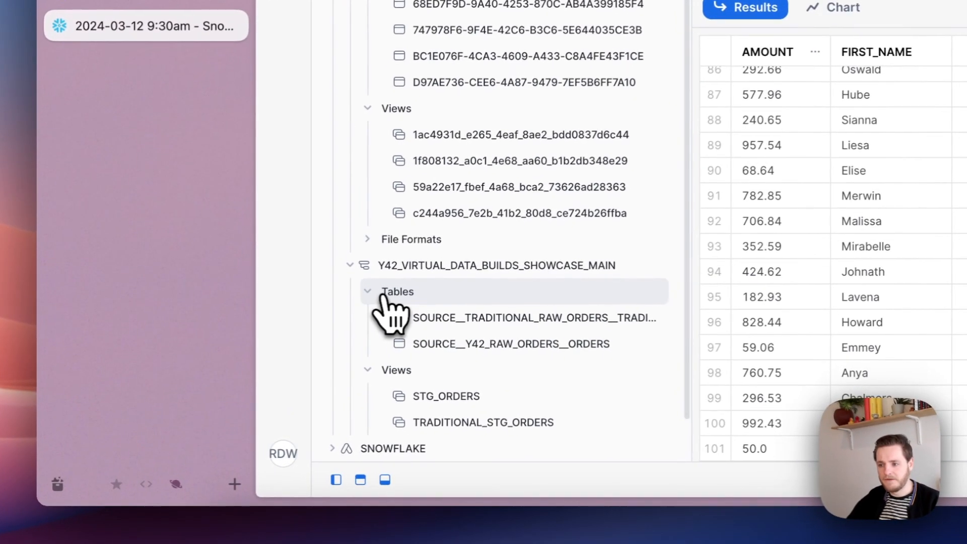
mouse_move(510, 345)
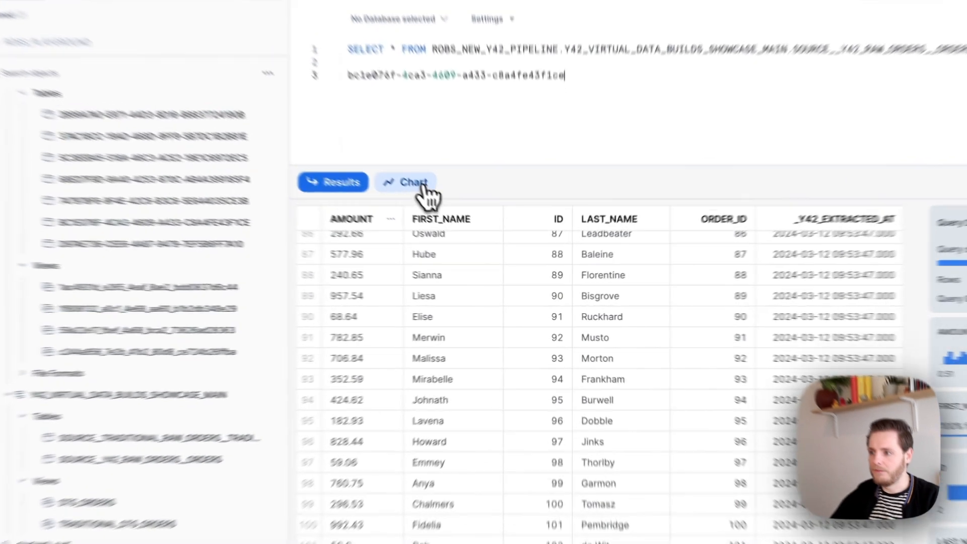
left_click(466, 233)
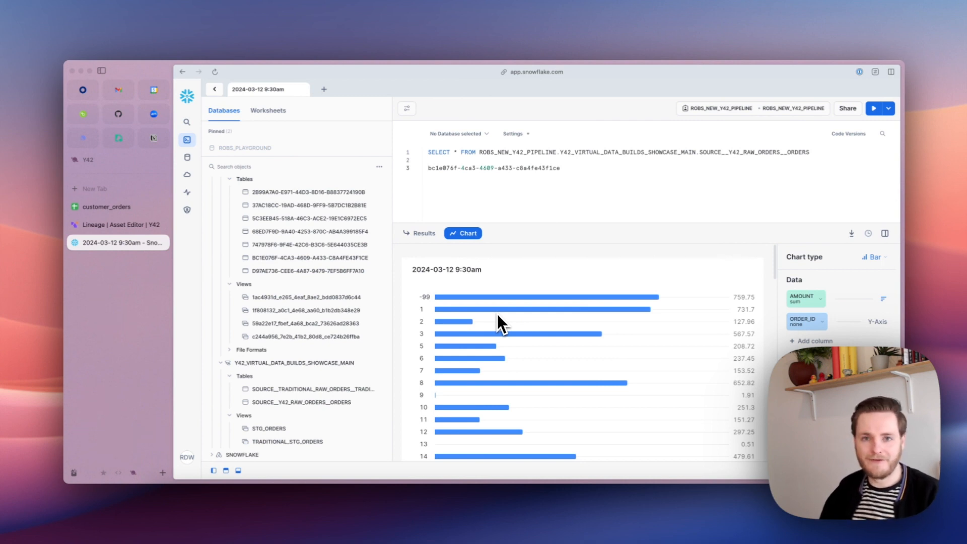
Return to the Y42 lineage and review the columns and column tests of the stg_orders model.
key("ctrl+Tab")
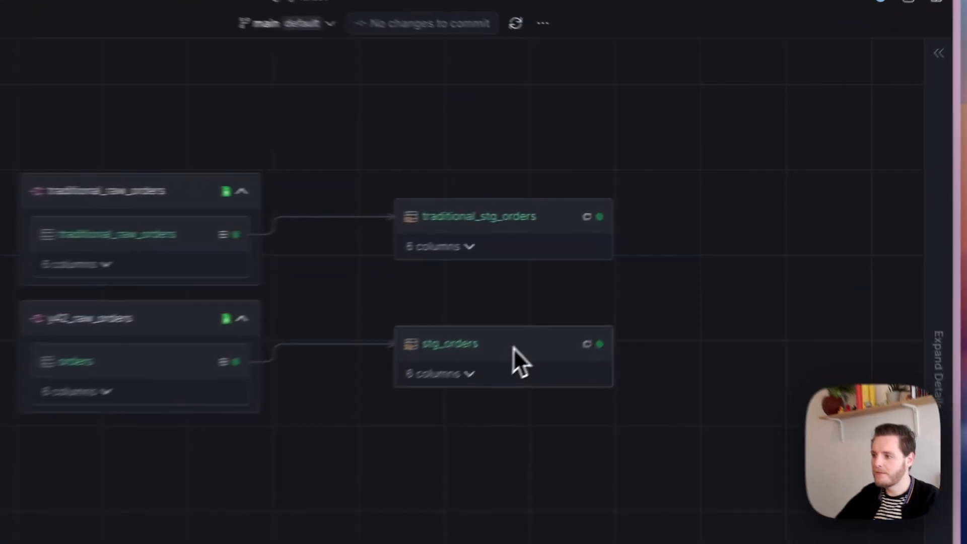
left_click(651, 275)
left_click(403, 197)
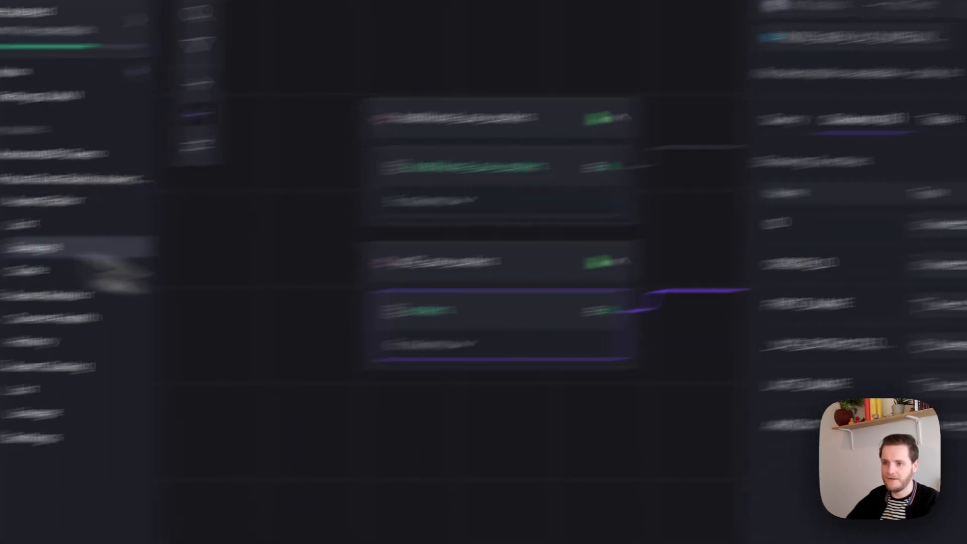
In the customer_orders sheet, duplicate the order with order_id 101 from row 102 into rows 103 and 104.
left_click(170, 133)
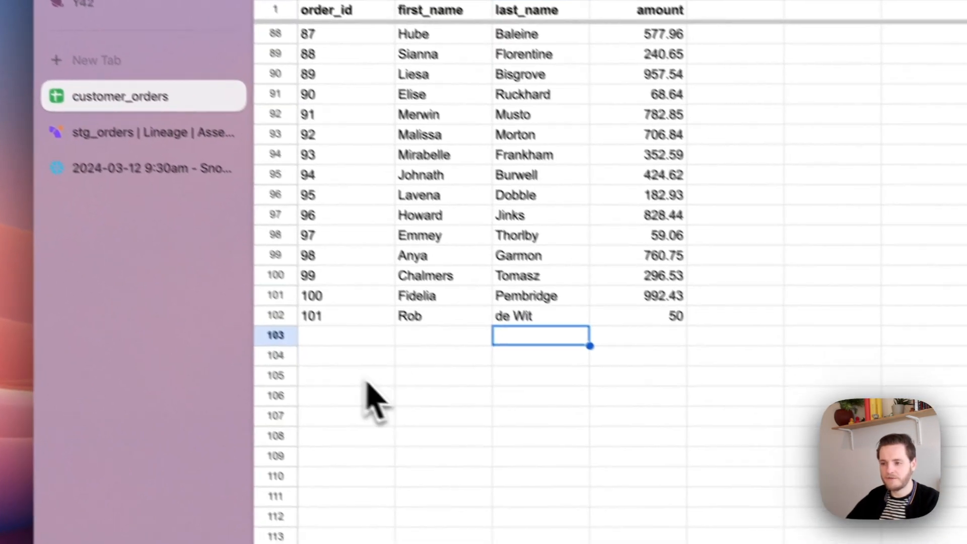
left_click(361, 338)
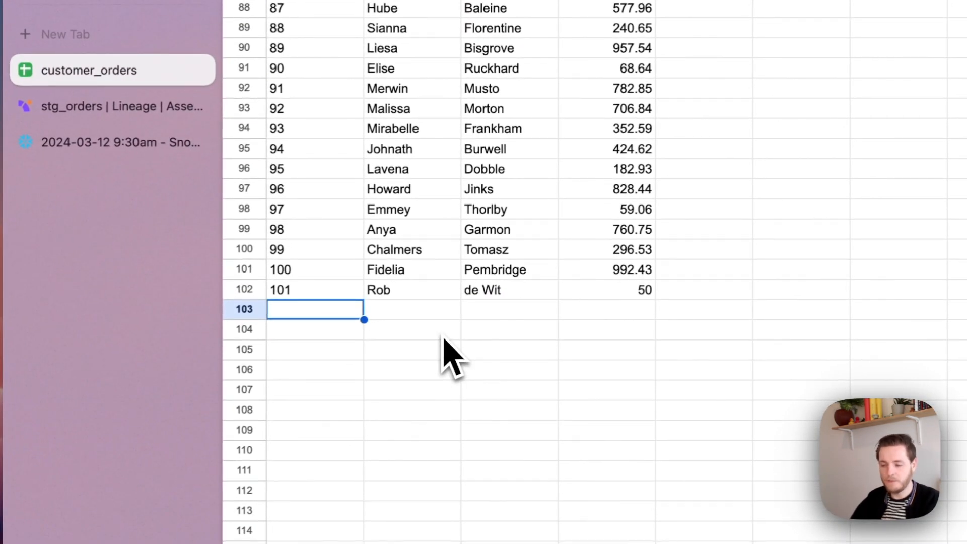
left_click_drag(587, 292, 338, 297)
key("super+c")
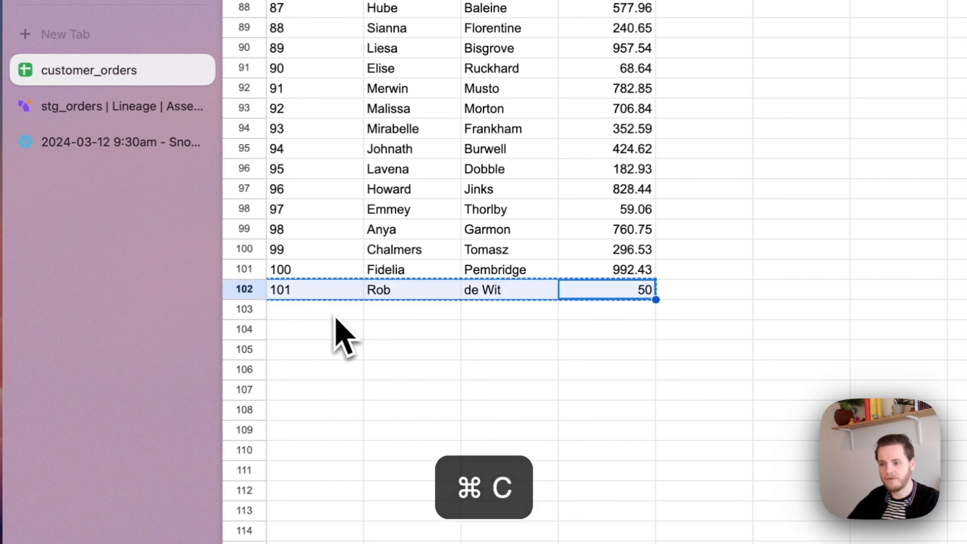
left_click(340, 314)
key("super+v")
left_click(341, 328)
key("super+v")
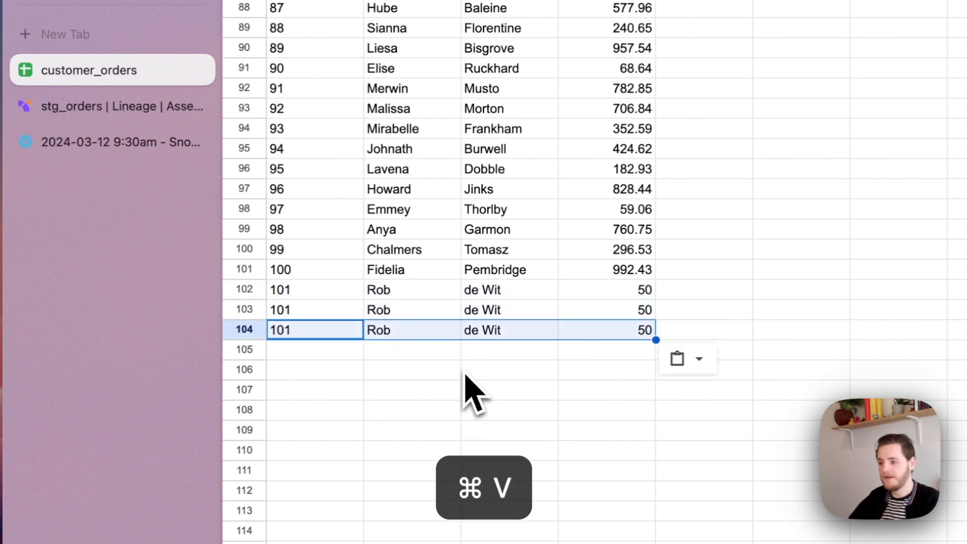
left_click(678, 319)
left_click_drag(636, 330, 328, 299)
left_click(550, 336)
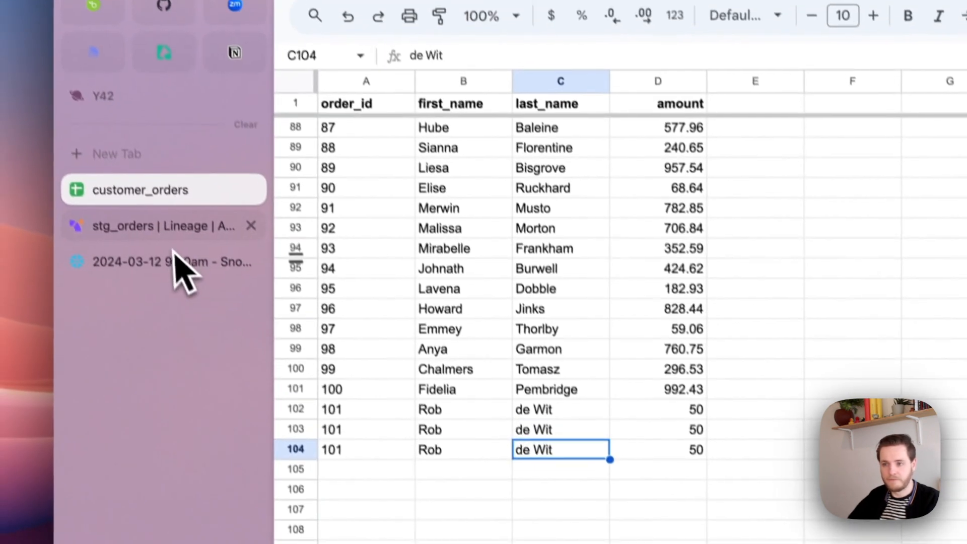
Return to the Y42 lineage and rebuild the orders source with its downstream assets, using "y42 build -s source:y42_raw_orders.orders+".
left_click(101, 107)
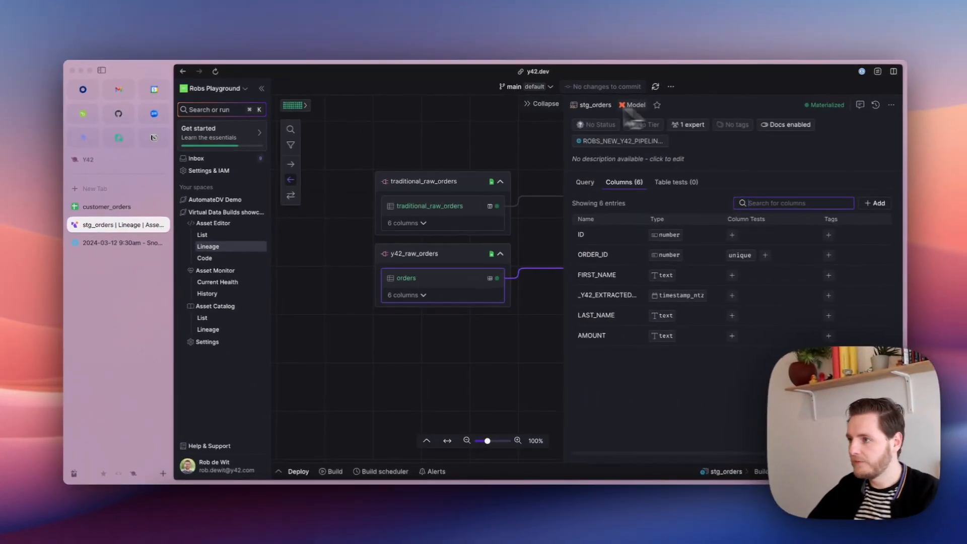
left_click(538, 104)
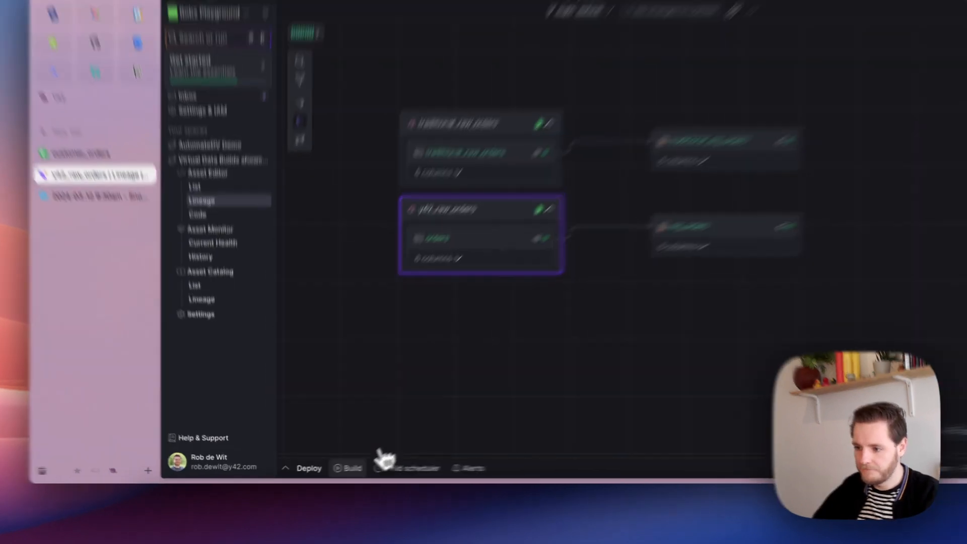
left_click(333, 470)
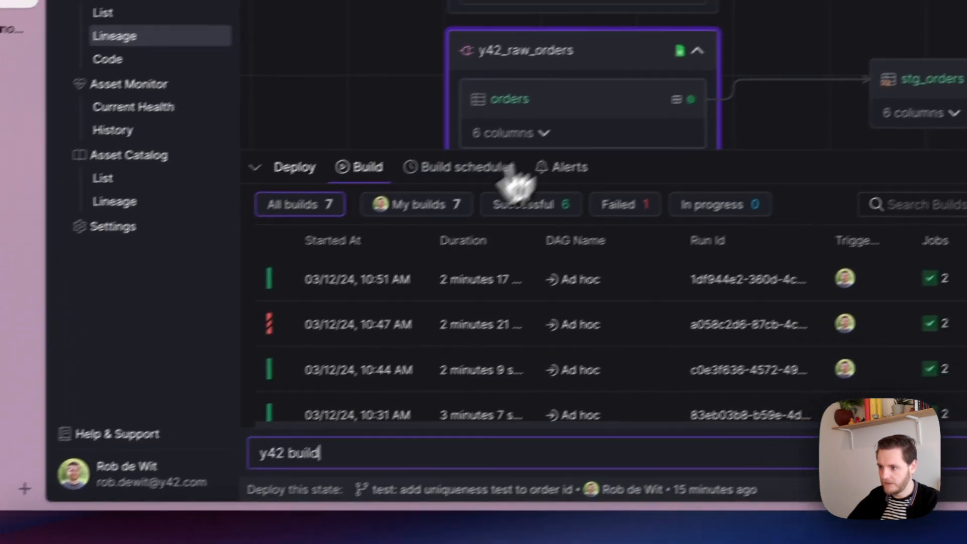
left_click(658, 107)
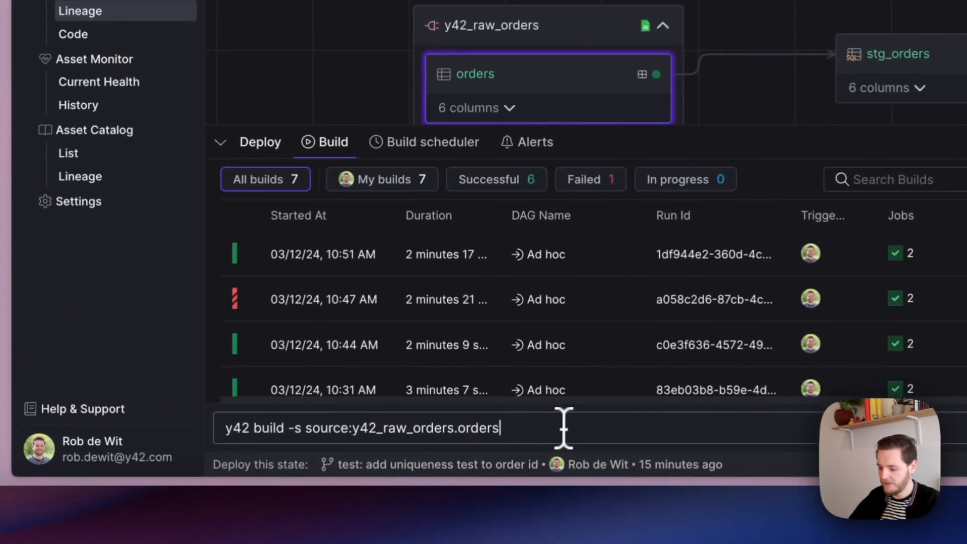
left_click(562, 449)
type("+")
key("super+Return")
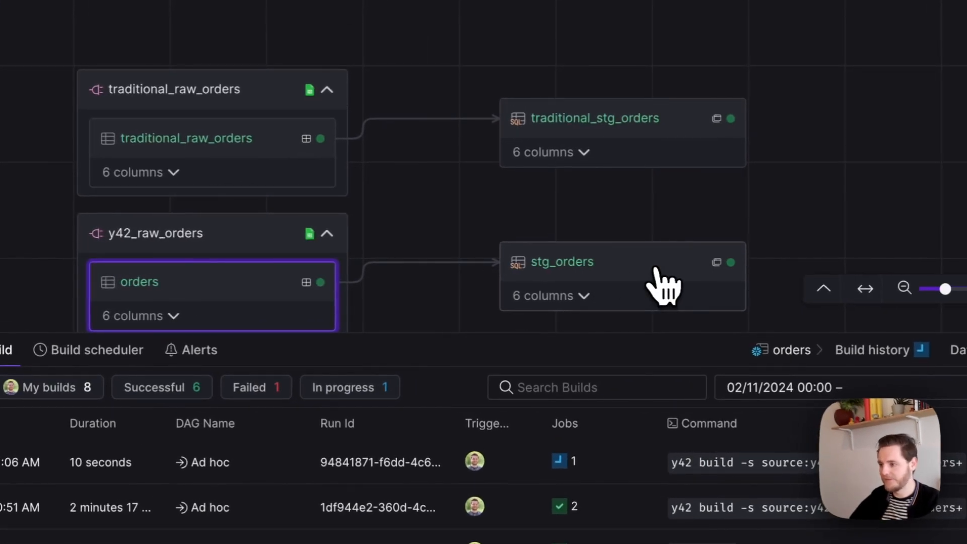
Open the latest build run from the stg_orders node and review the stg_orders build details, including its column-level tests.
left_click(664, 287)
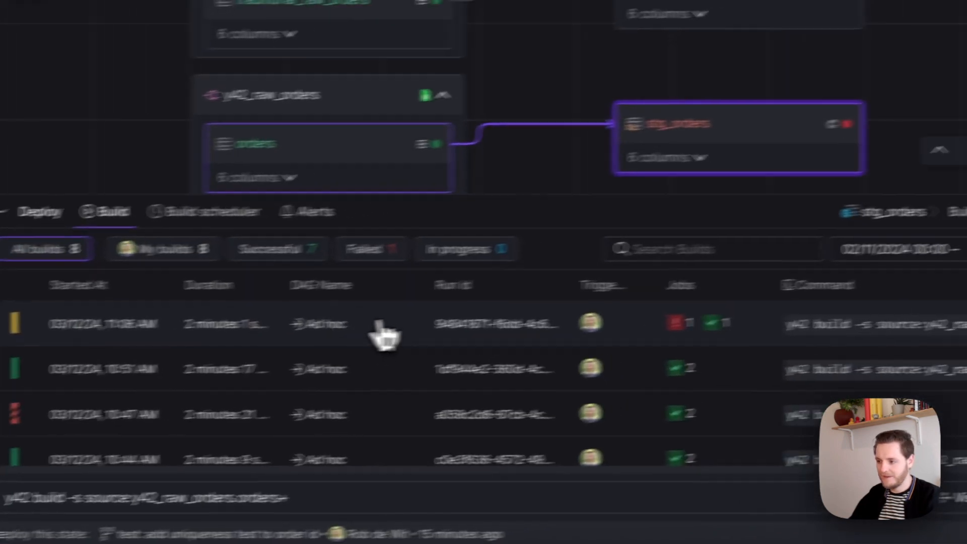
left_click(403, 353)
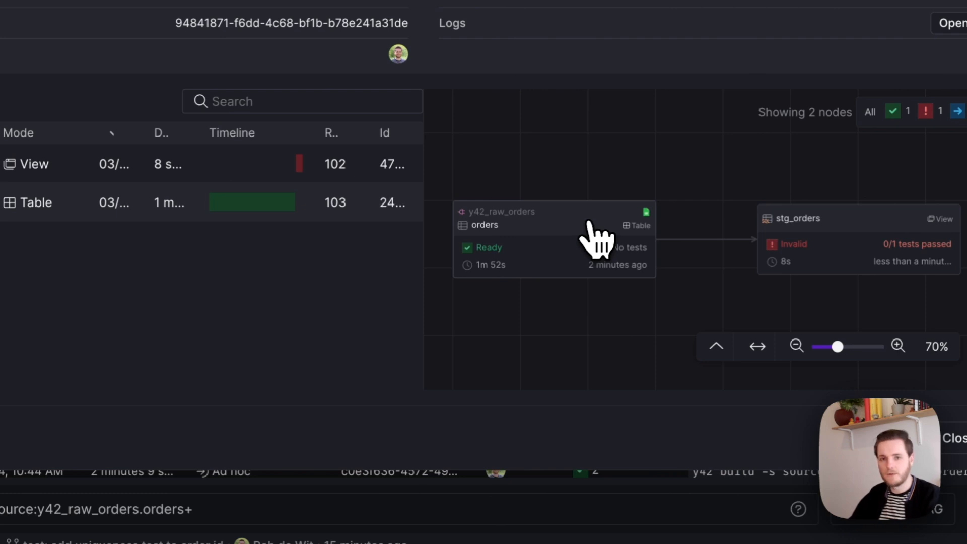
left_click(677, 287)
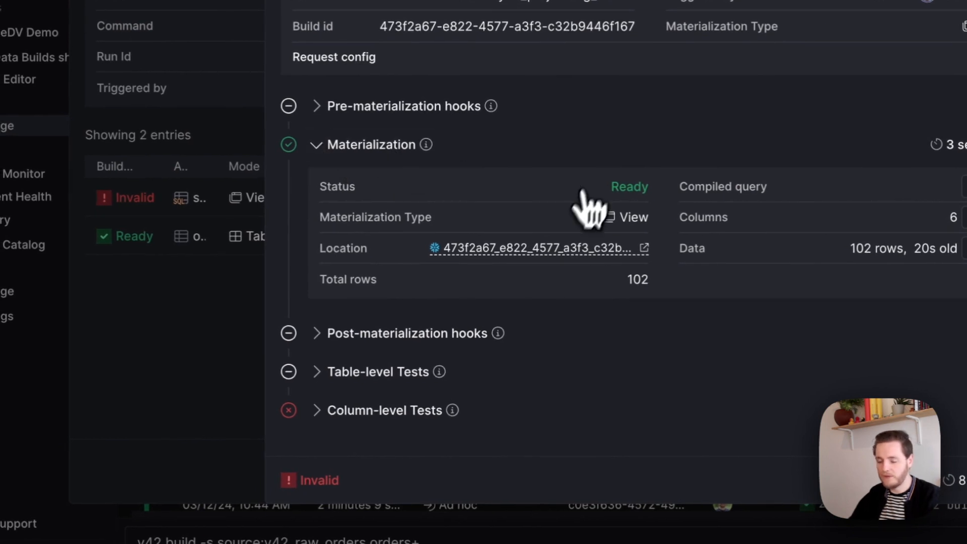
left_click(316, 410)
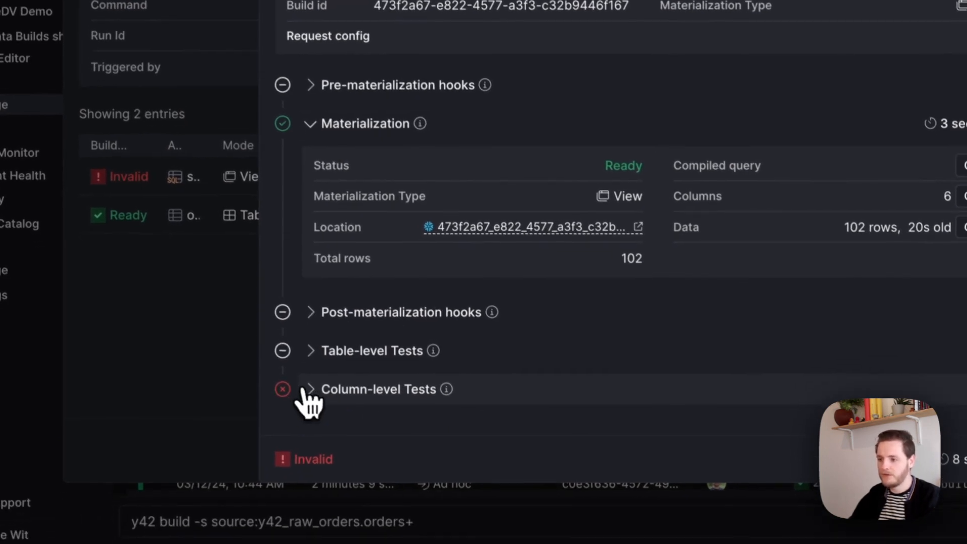
scroll(544, 287, "down", 5)
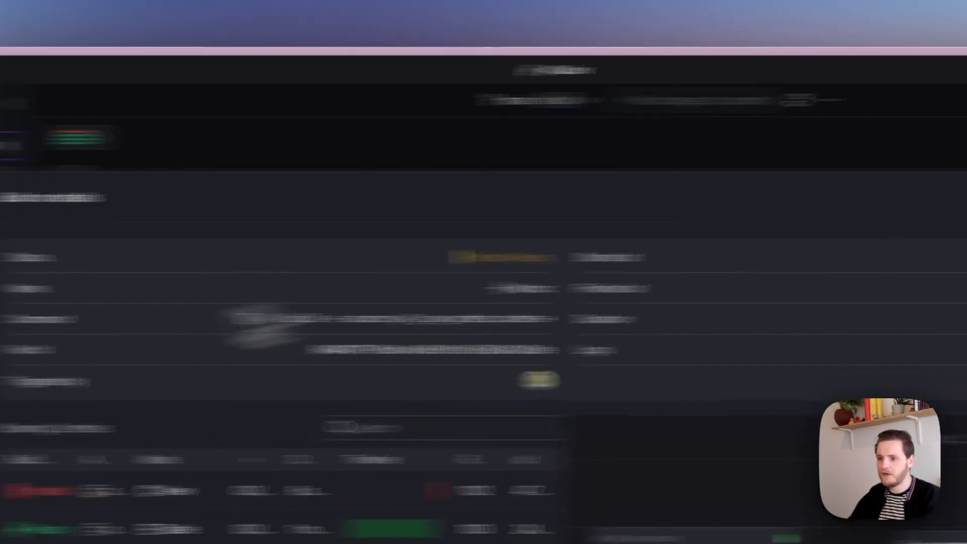
Switch to Snowflake, rerun the query on the y42_raw_orders source table in the MAIN schema and examine its last rows.
left_click(165, 421)
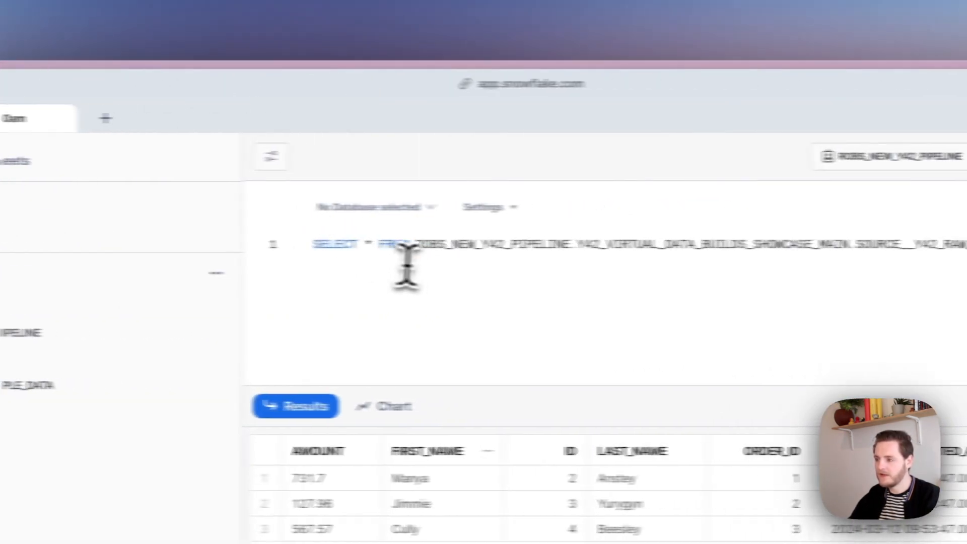
left_click_drag(714, 245, 568, 245)
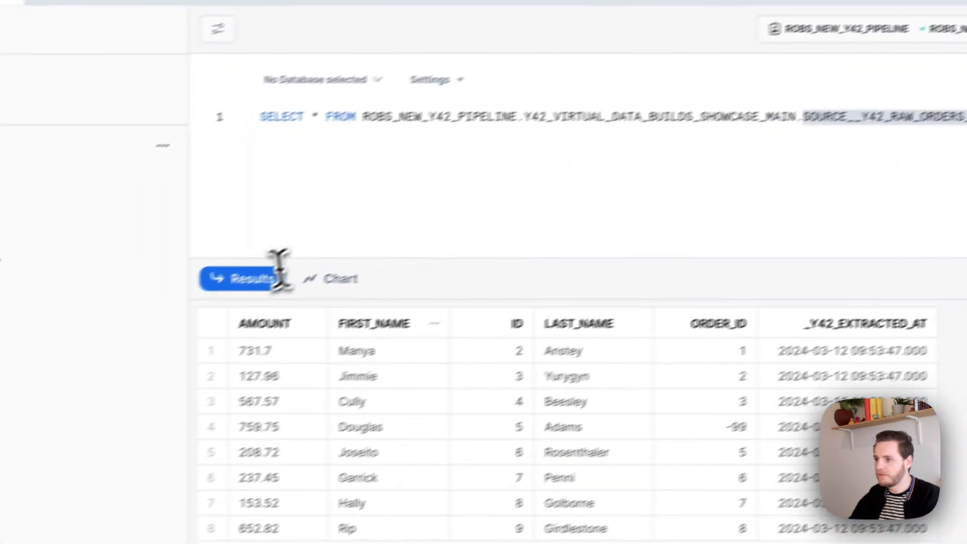
left_click(187, 285)
key("super+Return")
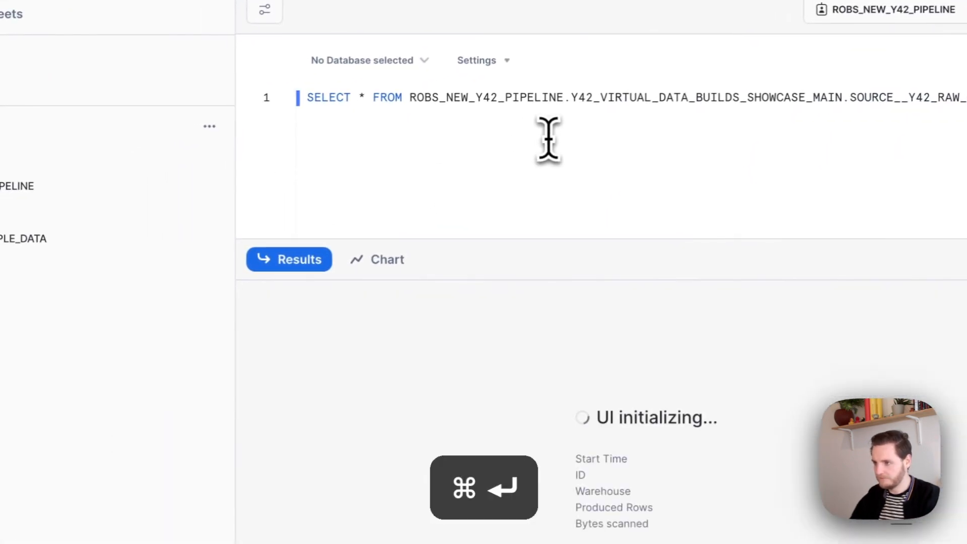
scroll(502, 407, "down", 20)
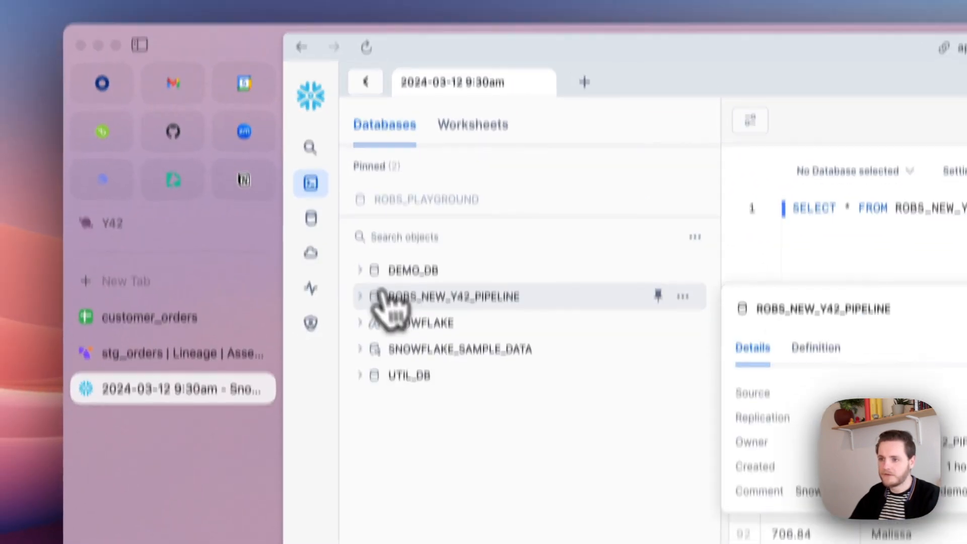
Expand the views of Y42_VIRTUAL_DATA_BUILDS_SHOWCASE_MAIN, change the query's table to STG_ORDERS and run it.
left_click(373, 316)
left_click(378, 266)
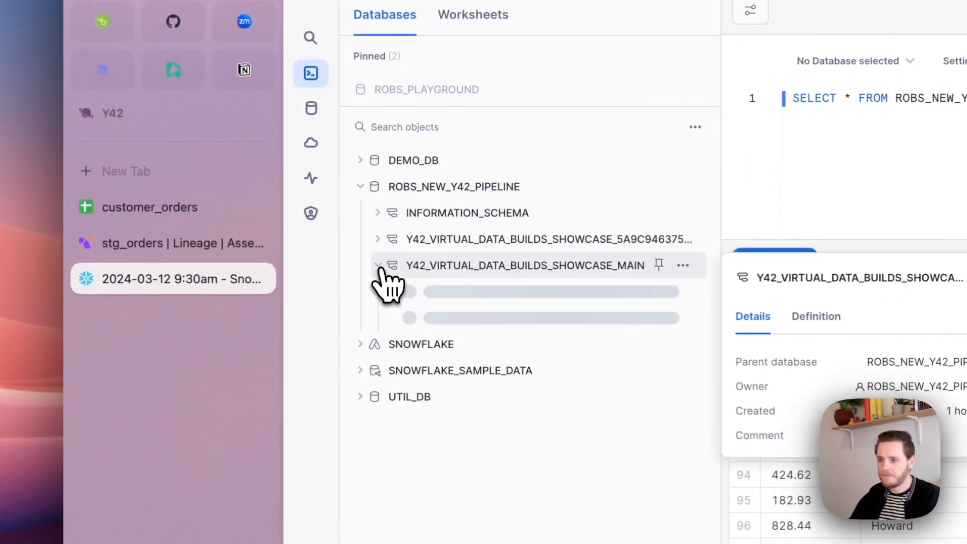
left_click(396, 318)
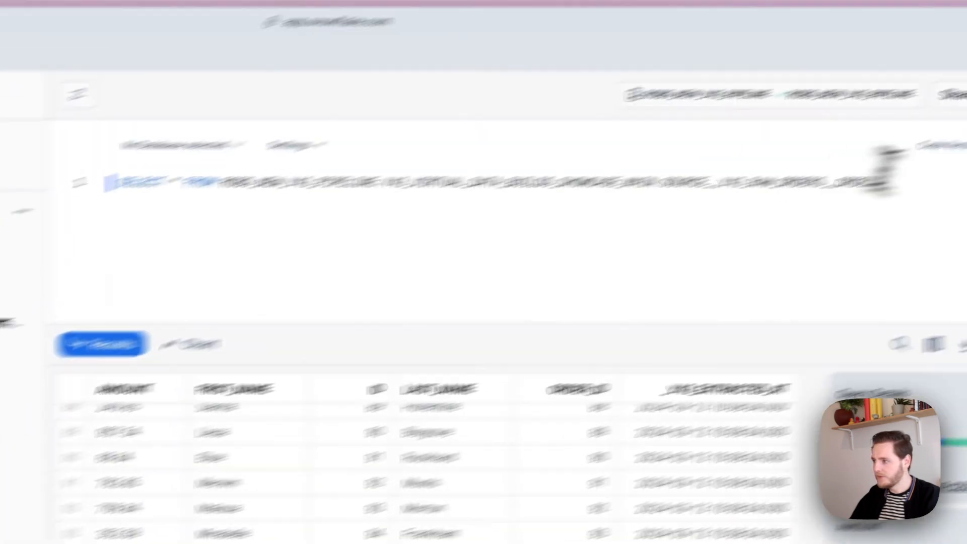
left_click_drag(885, 180, 494, 178)
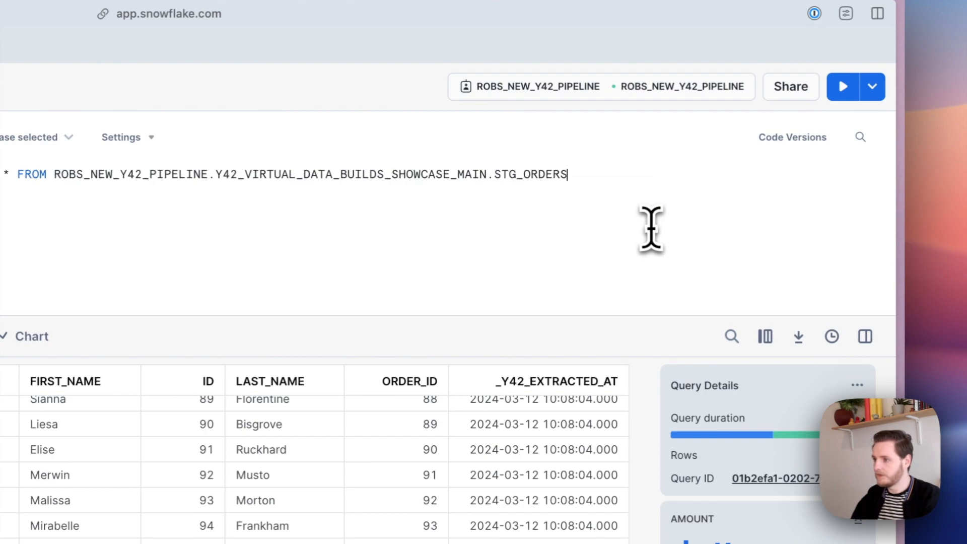
key("super+Return")
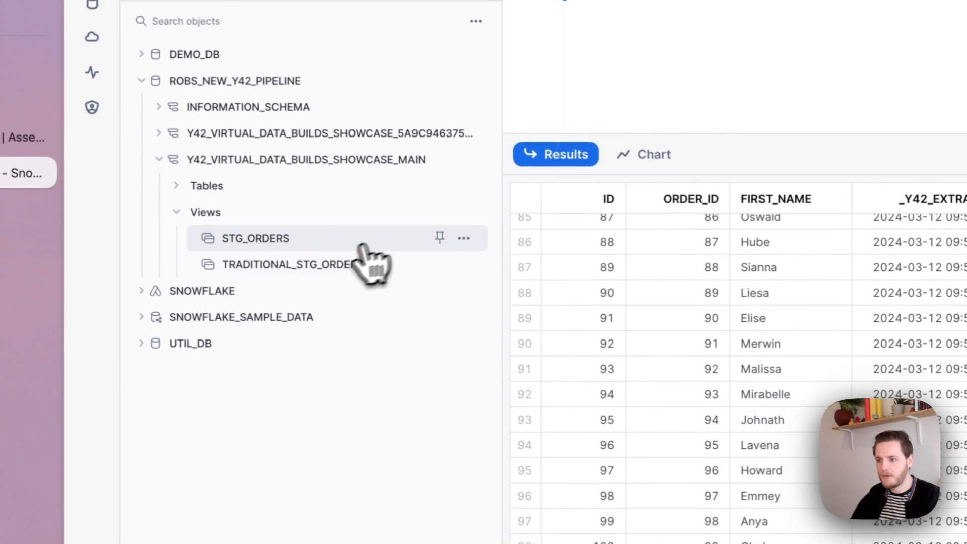
Show the definition of the STG_ORDERS view and highlight the internal view name it selects from.
mouse_move(463, 242)
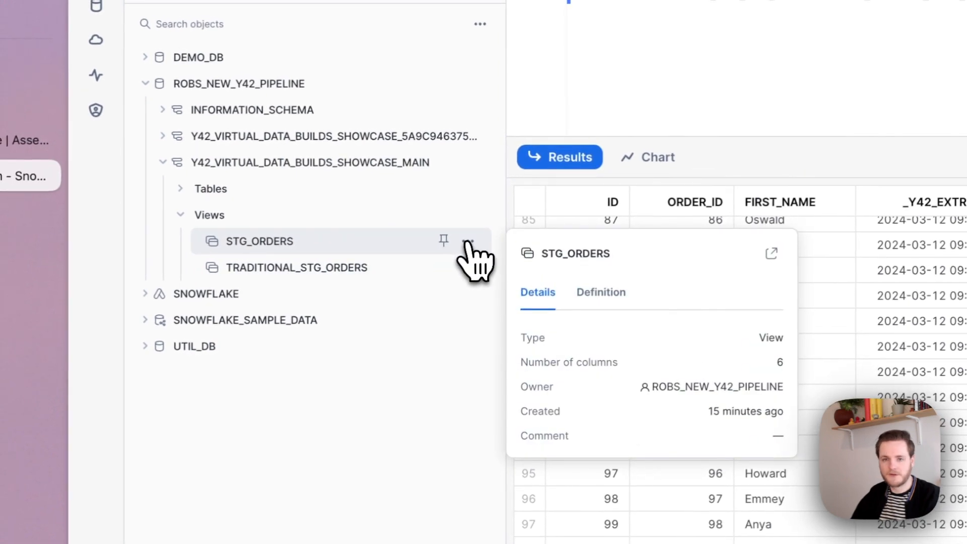
left_click(468, 241)
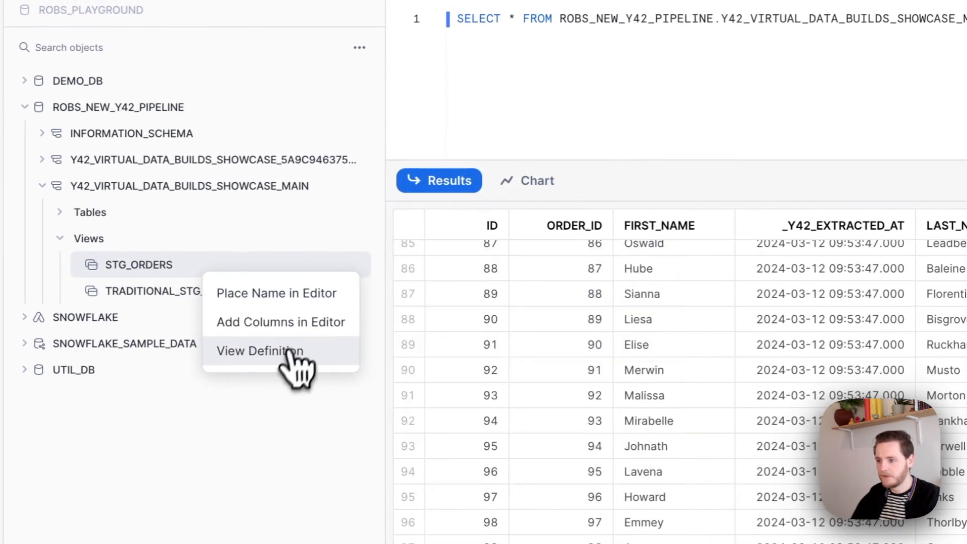
left_click(398, 330)
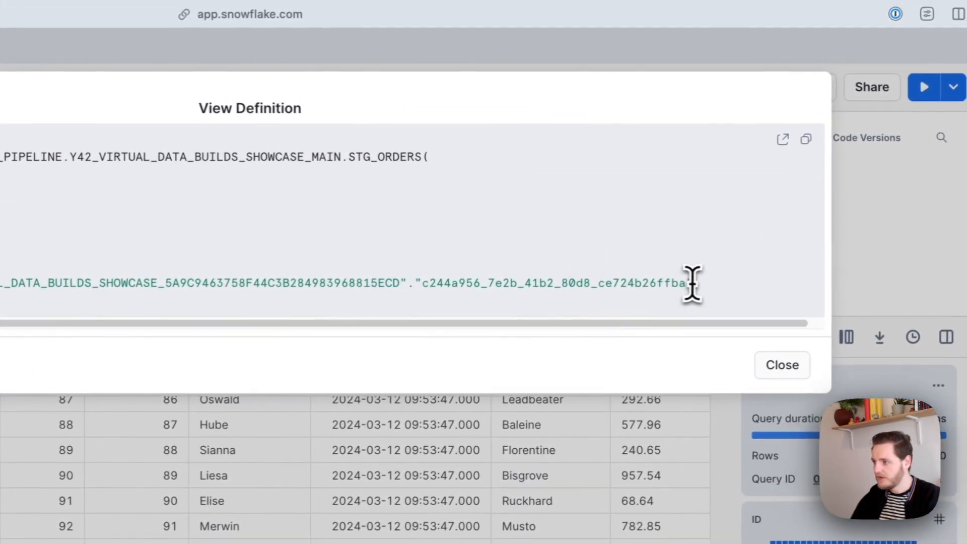
left_click_drag(691, 282, 357, 274)
Return to Y42, reopen the stg_orders build details from the latest build run and copy the build id.
left_click(107, 227)
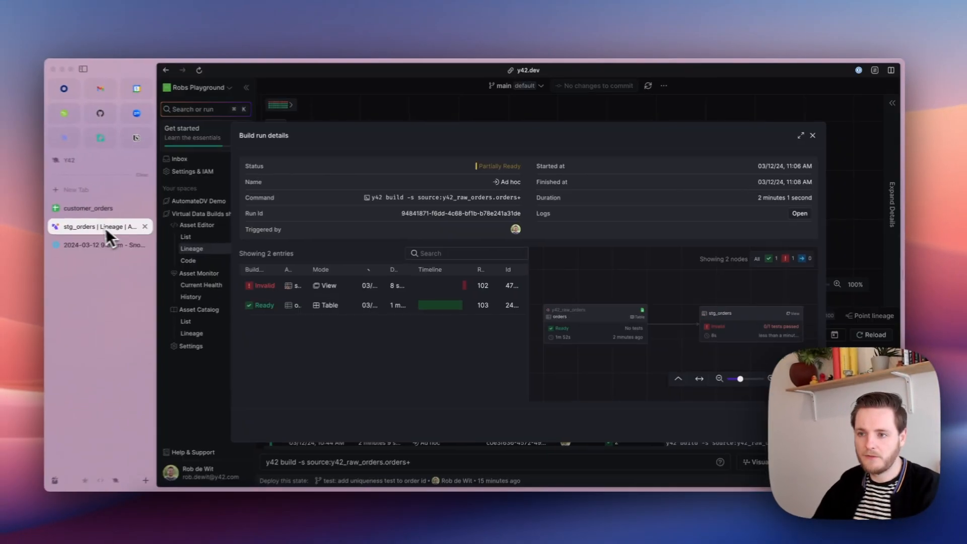
left_click(815, 136)
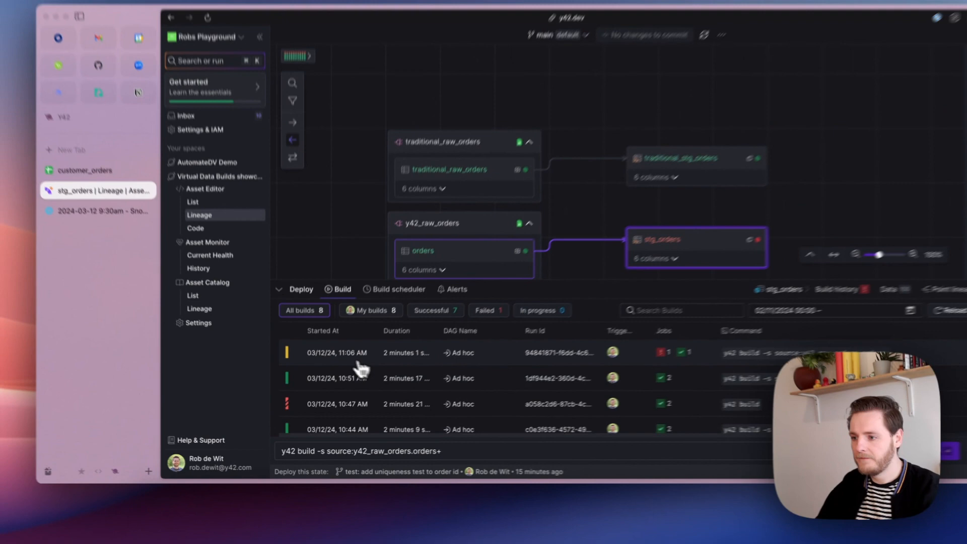
left_click(433, 275)
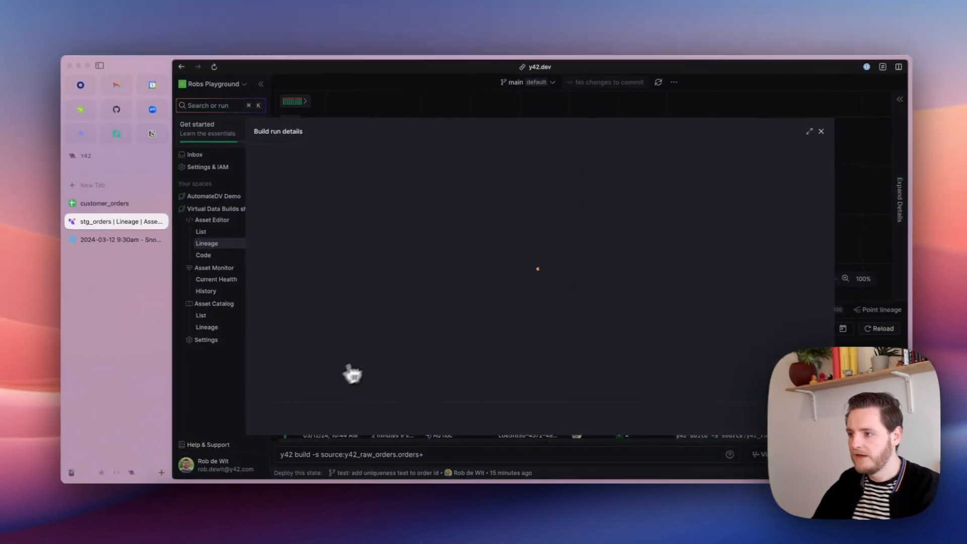
left_click(442, 283)
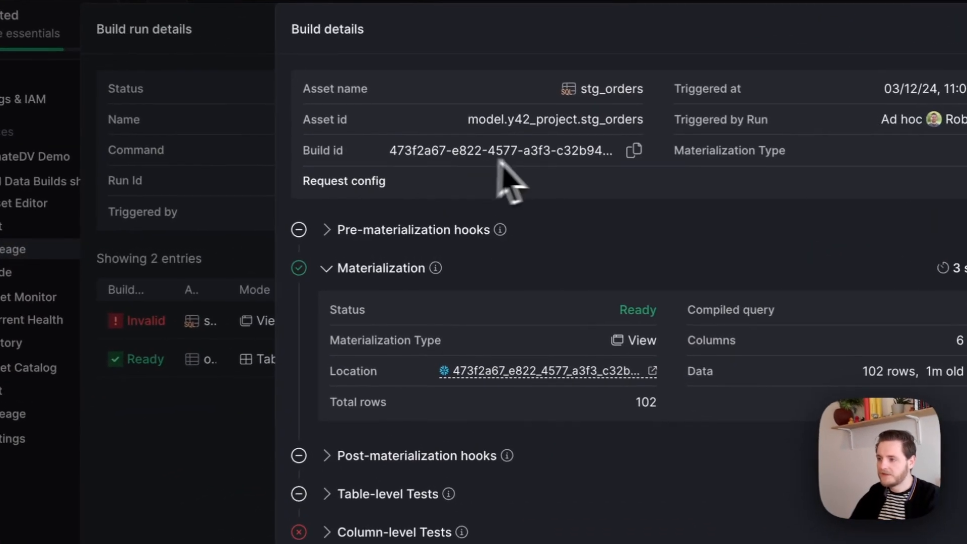
left_click(636, 150)
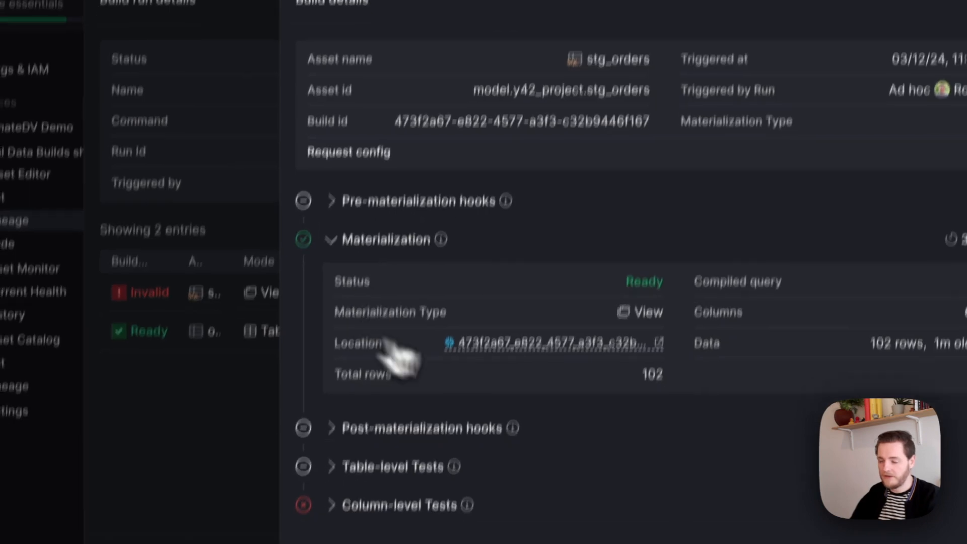
left_click(758, 117)
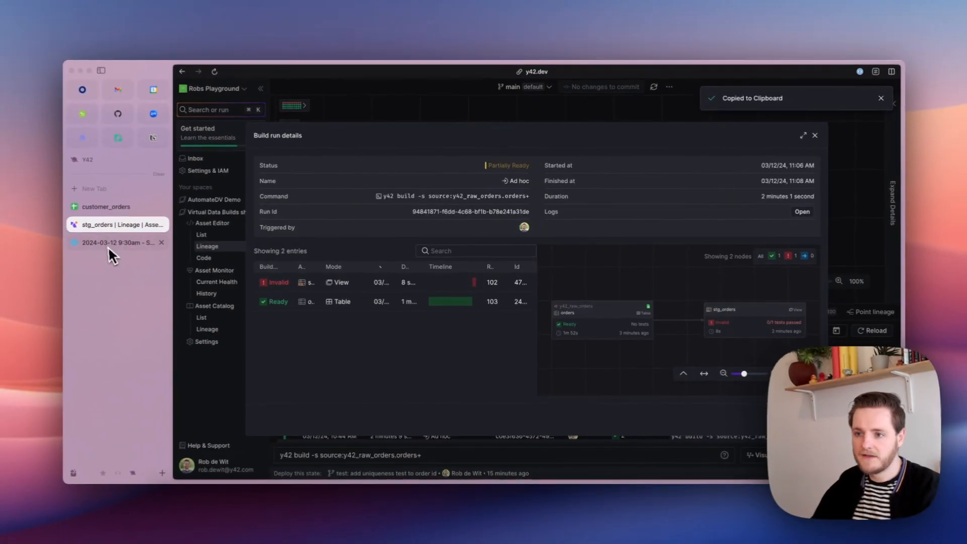
Back in Snowflake, list the views of the internal Y42_VIRTUAL_DATA_BUILDS_SHOWCASE_5A9C946375… schema and paste the copied build id on line 3 of the worksheet.
left_click(109, 244)
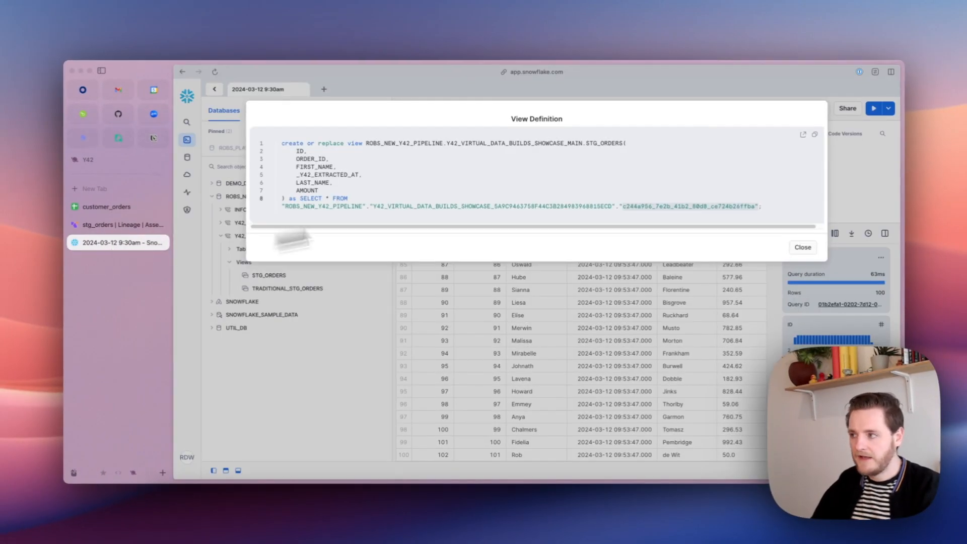
left_click(801, 245)
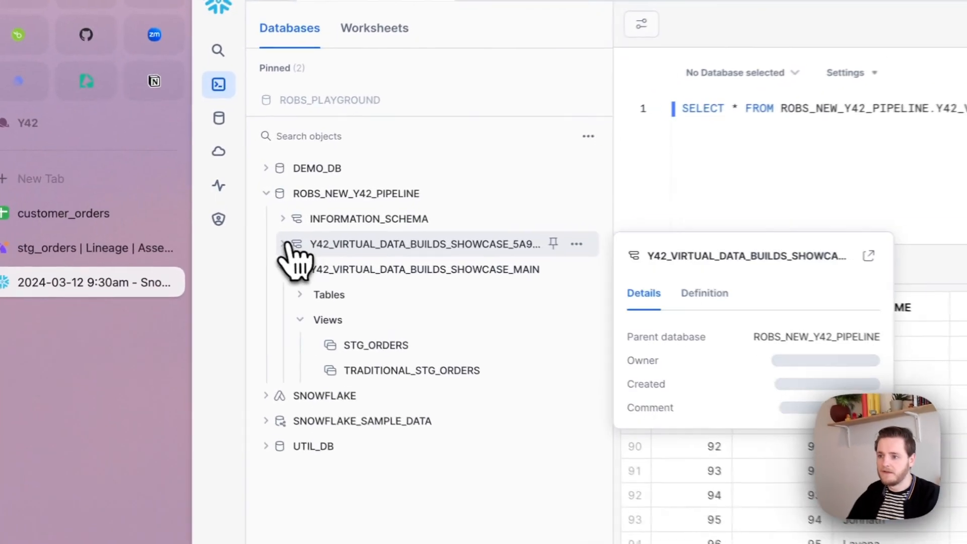
left_click(239, 229)
left_click(303, 300)
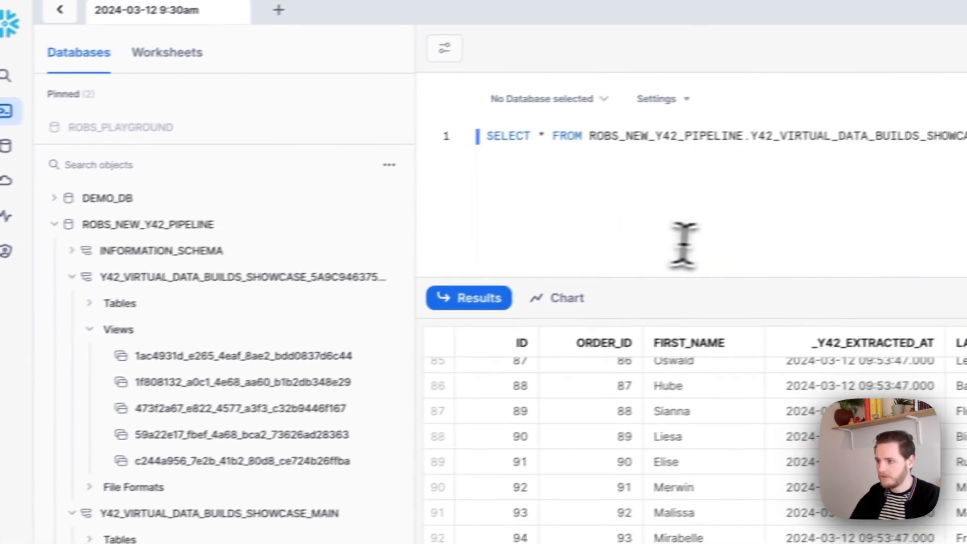
left_click(932, 213)
key("Return")
key("Return")
key("super+v")
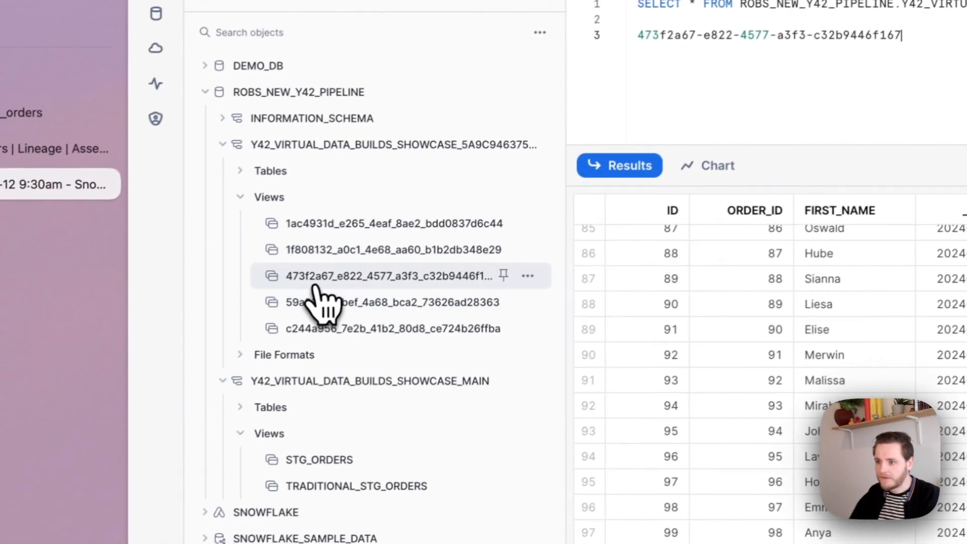
Show the definition of the internal view 473f2a67_e822_4577_a3f3_c32b9446f167.
mouse_move(142, 416)
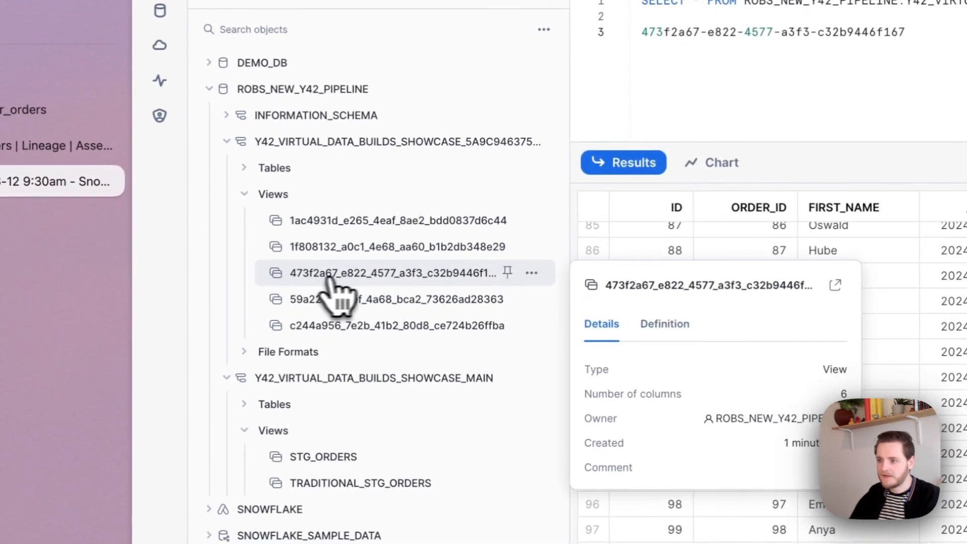
left_click(531, 273)
left_click(468, 370)
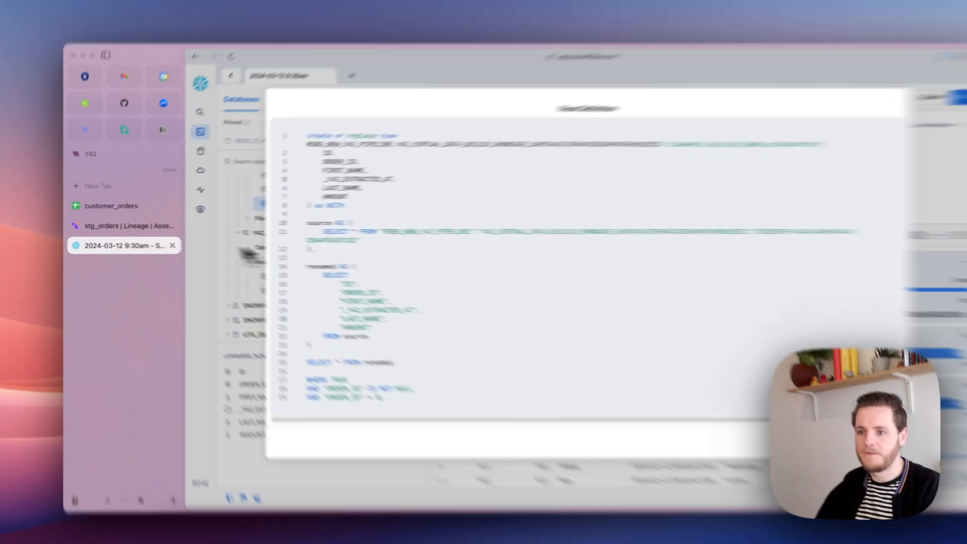
Return to the Y42 lineage, deselect the stg_orders model and collapse the build and alerts area.
left_click(111, 226)
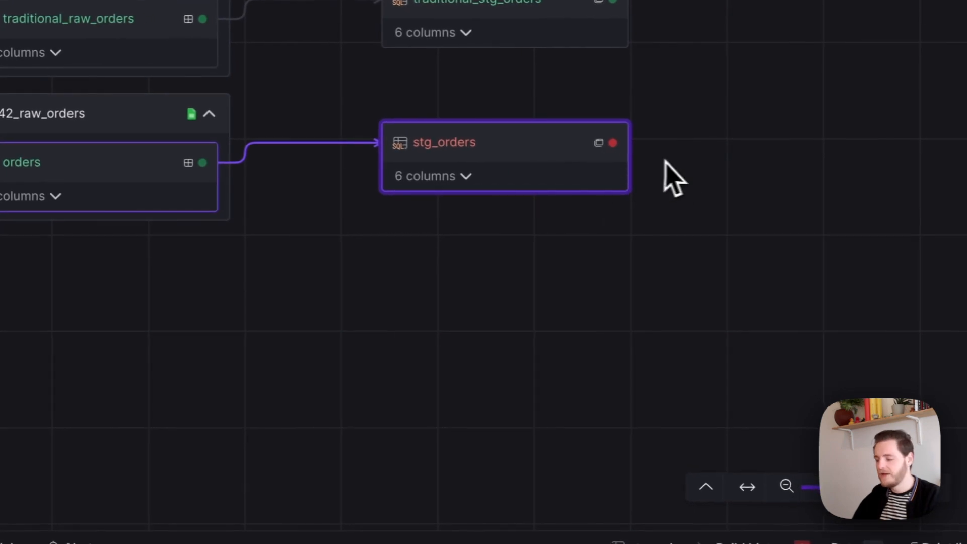
left_click(426, 462)
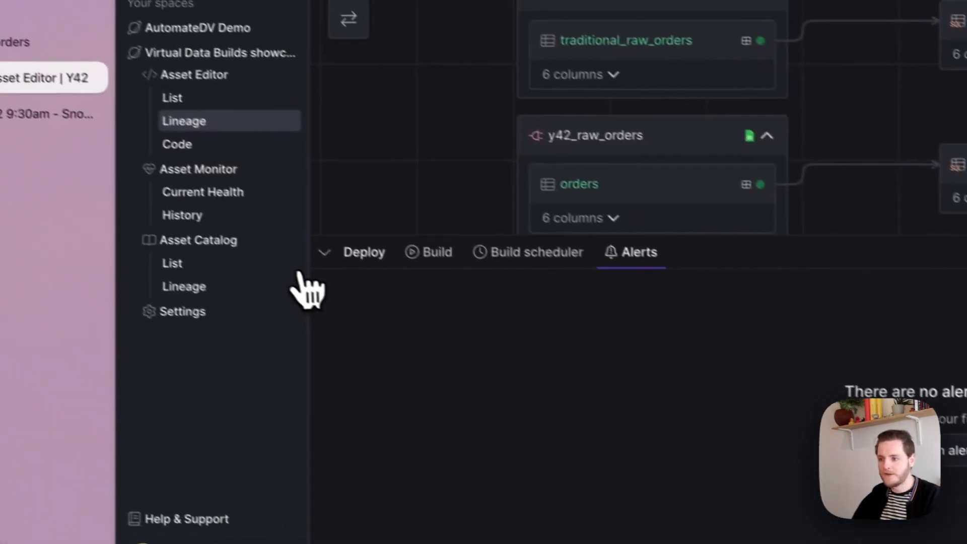
left_click(325, 252)
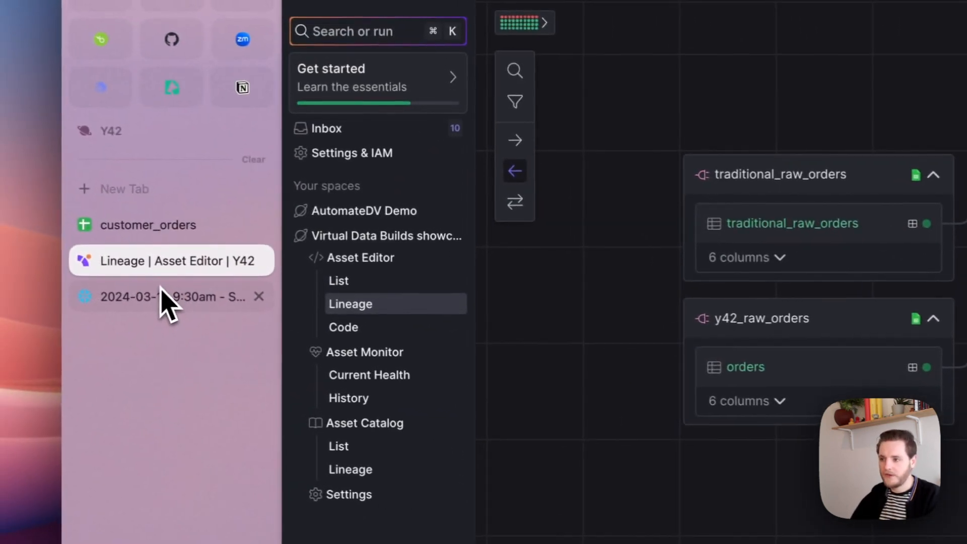
Switch back to Snowflake, close the view definition and review the views published in the MAIN schema.
left_click(162, 293)
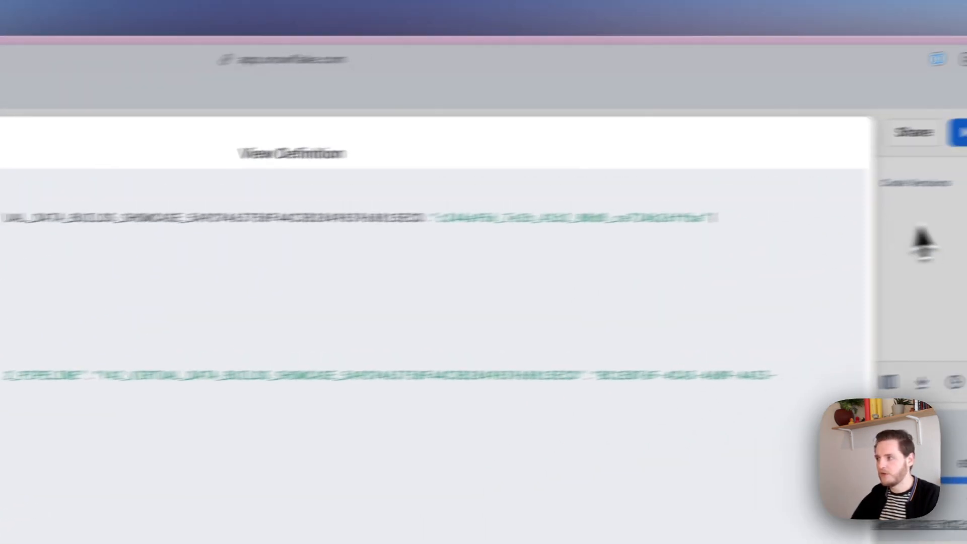
left_click(832, 243)
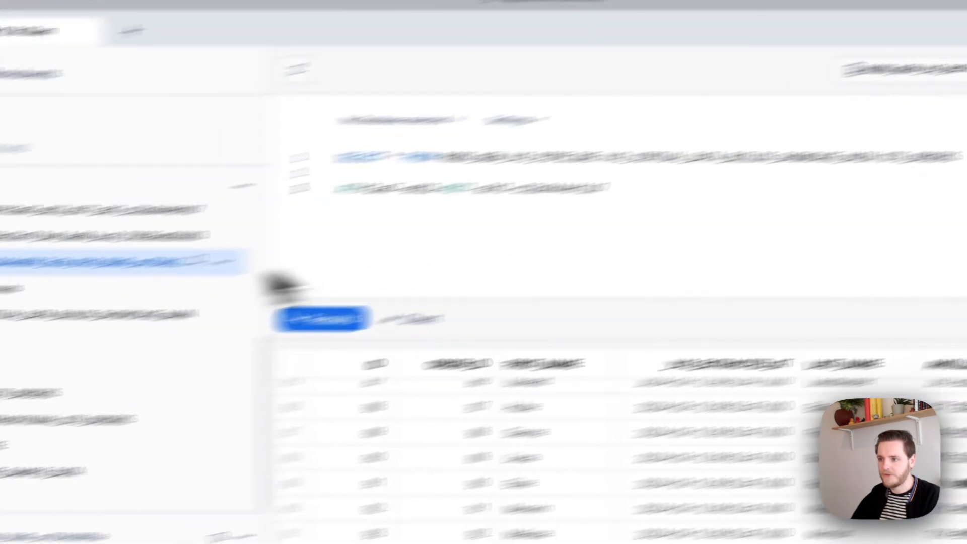
scroll(384, 240, "down", 3)
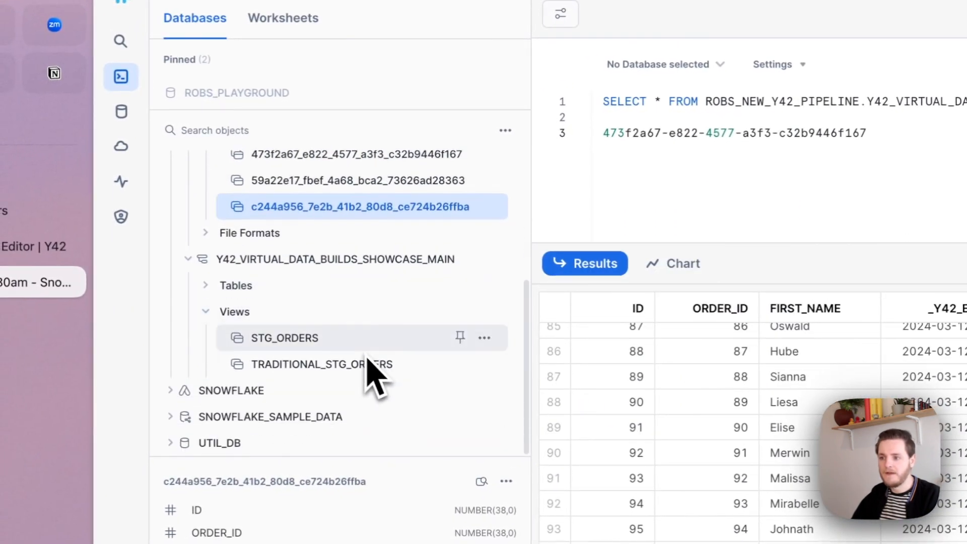
mouse_move(406, 267)
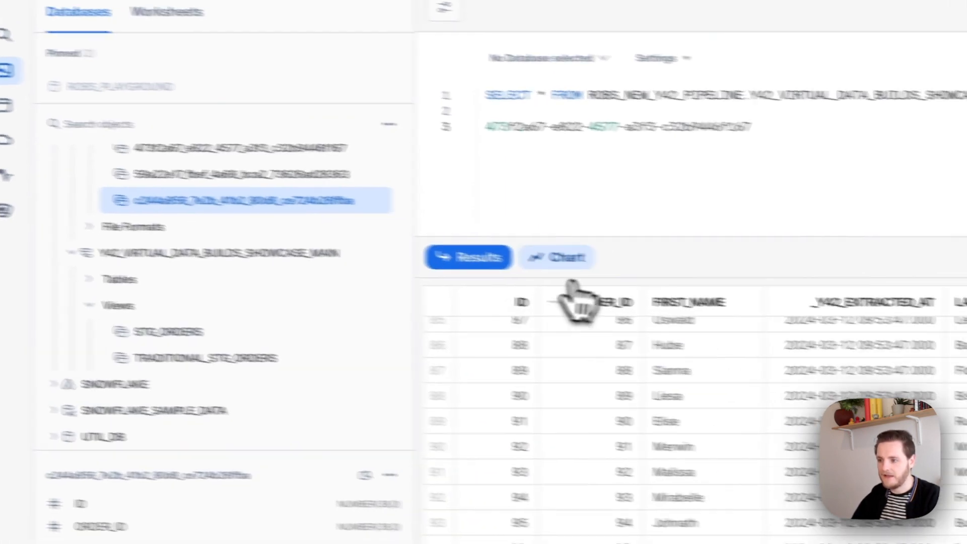
Show the STG_ORDERS query results as a bar chart and review the amounts per order ID.
left_click(687, 270)
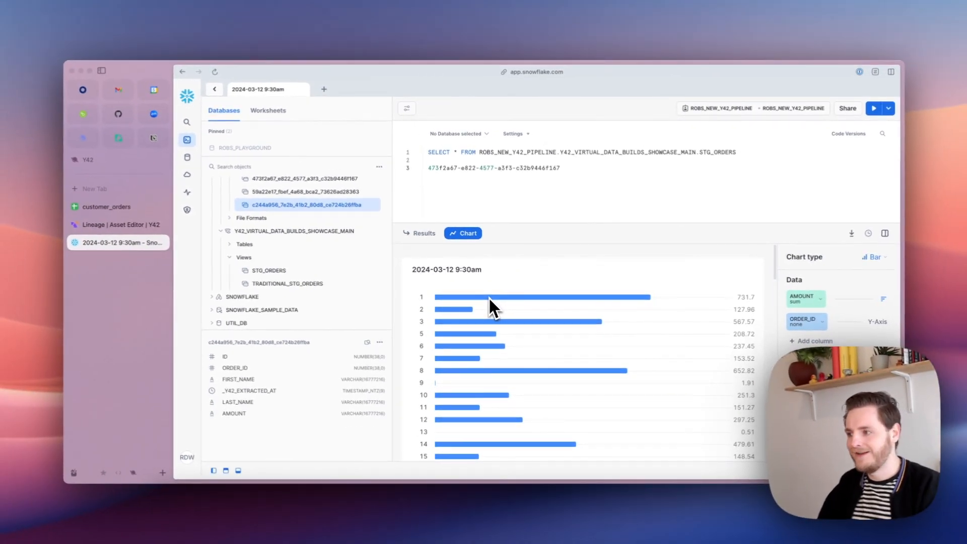
scroll(531, 325, "down", 20)
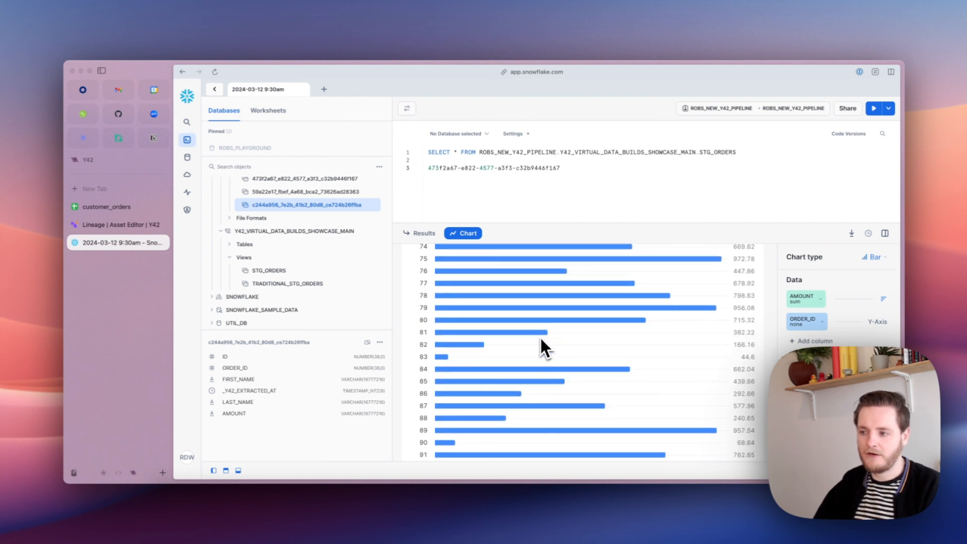
scroll(542, 348, "down", 2)
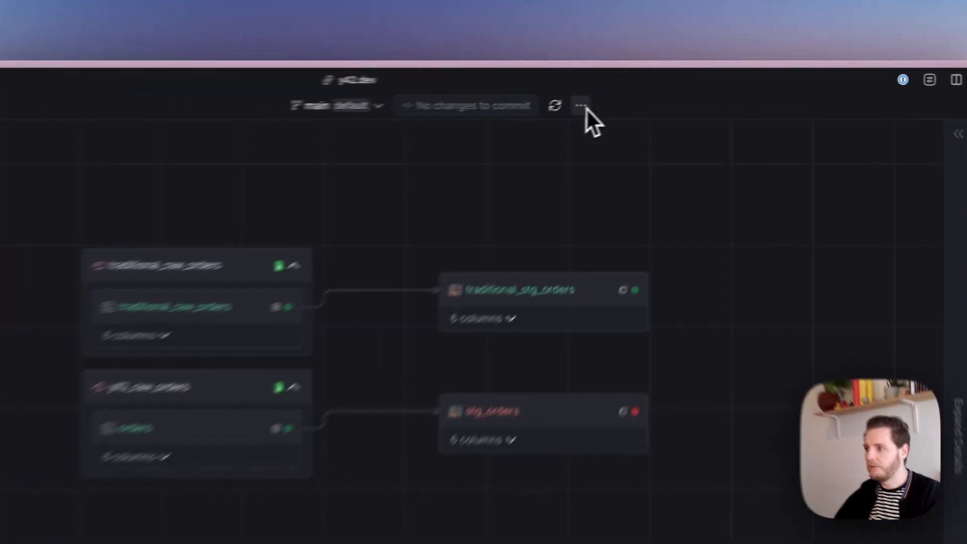
In Y42, create a new branch named dev-1 from main.
left_click(669, 87)
left_click(624, 172)
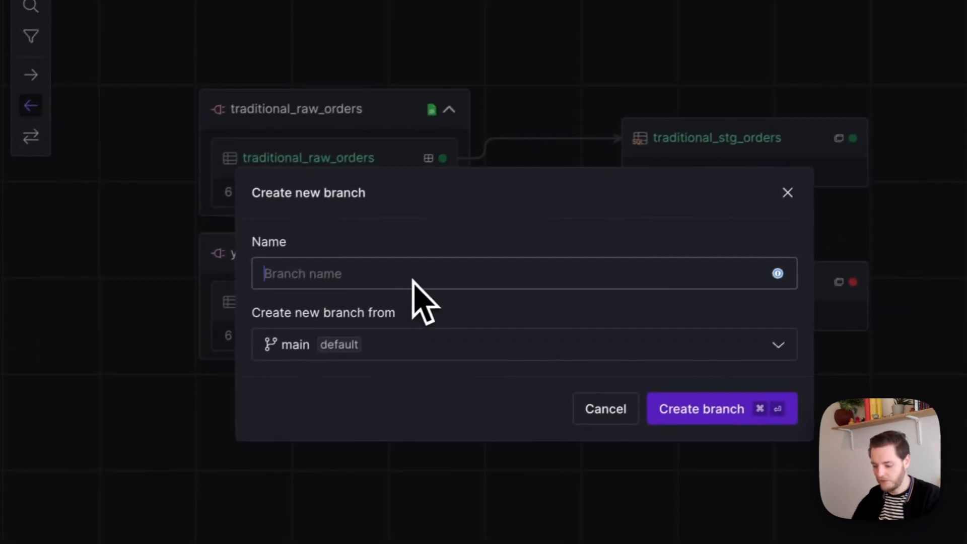
type("dev-1")
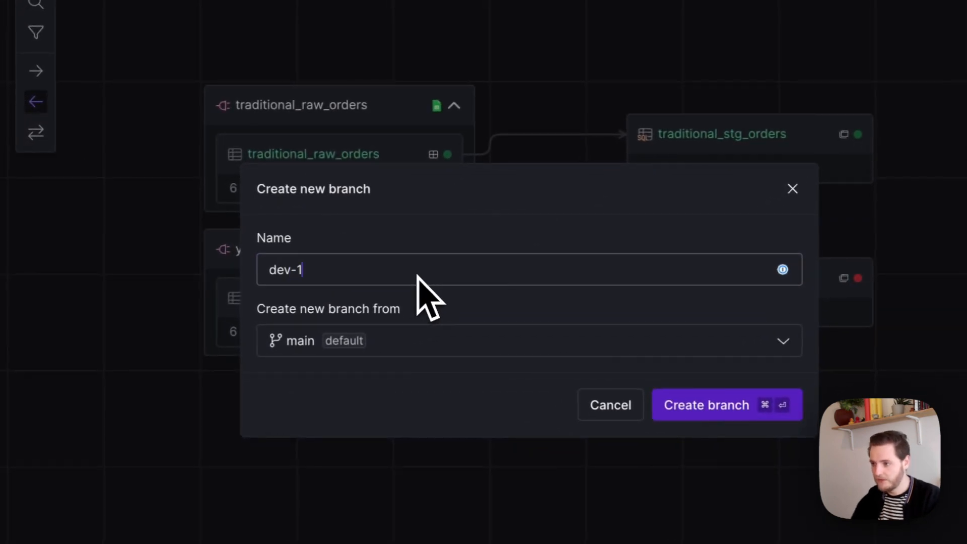
key("super+Return")
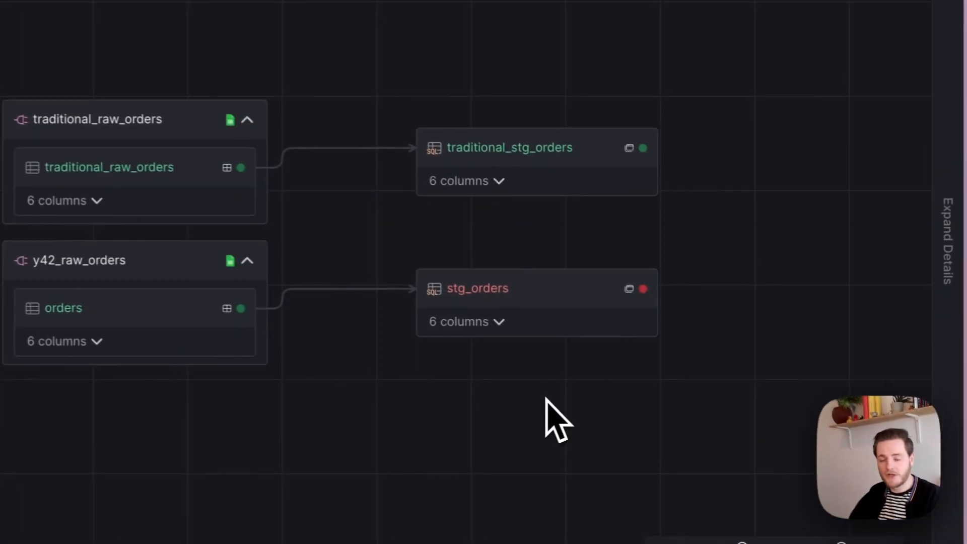
Open the stg_orders model and delete the "ID" column line from the SELECT list of its query.
left_click(689, 318)
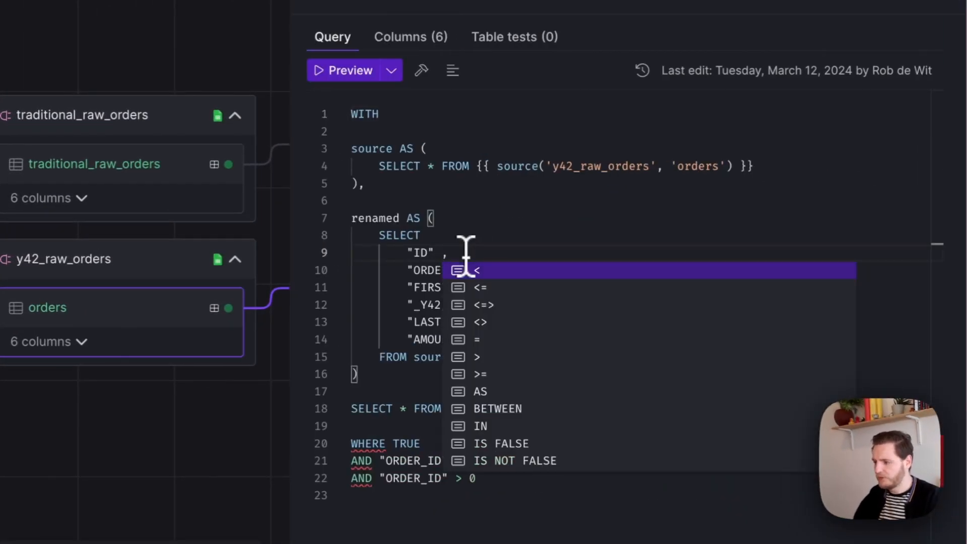
key("super+BackSpace")
key("super+BackSpace")
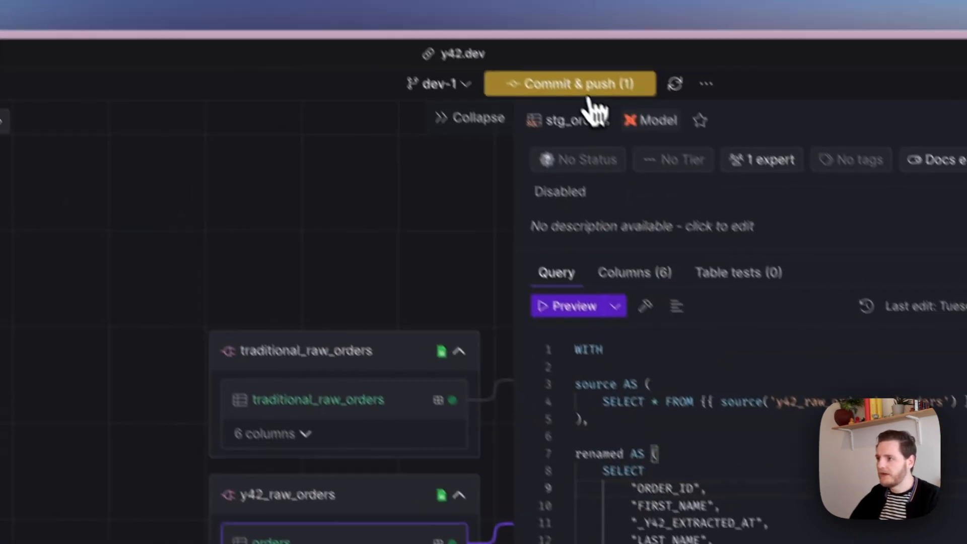
Commit and push the stg_orders.sql change with the title "transform: remove row number" and collapse the model details.
left_click(586, 88)
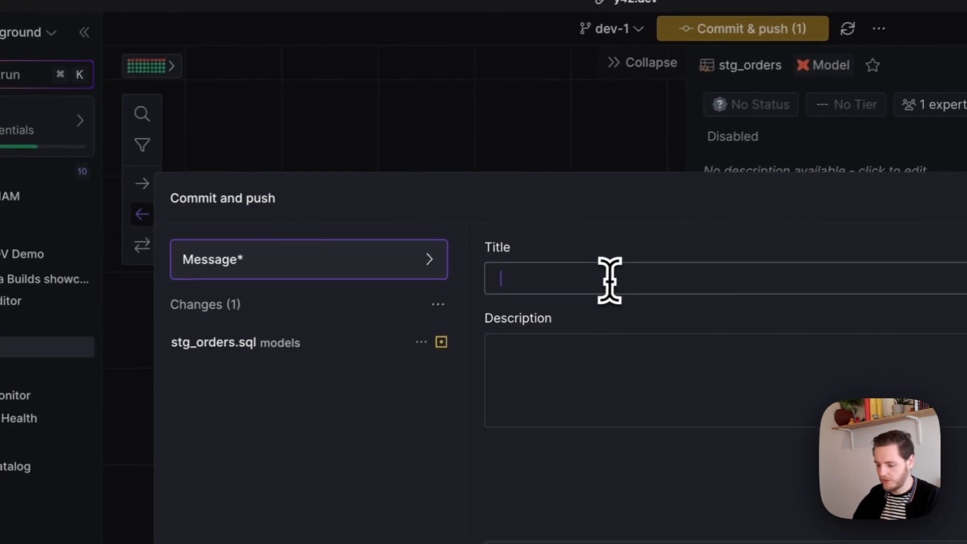
type("transof")
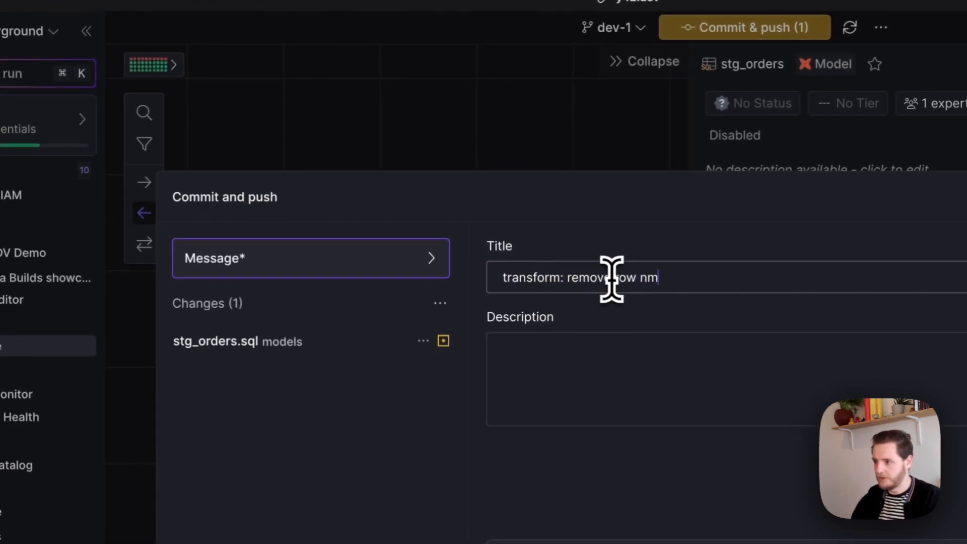
key("super+Return")
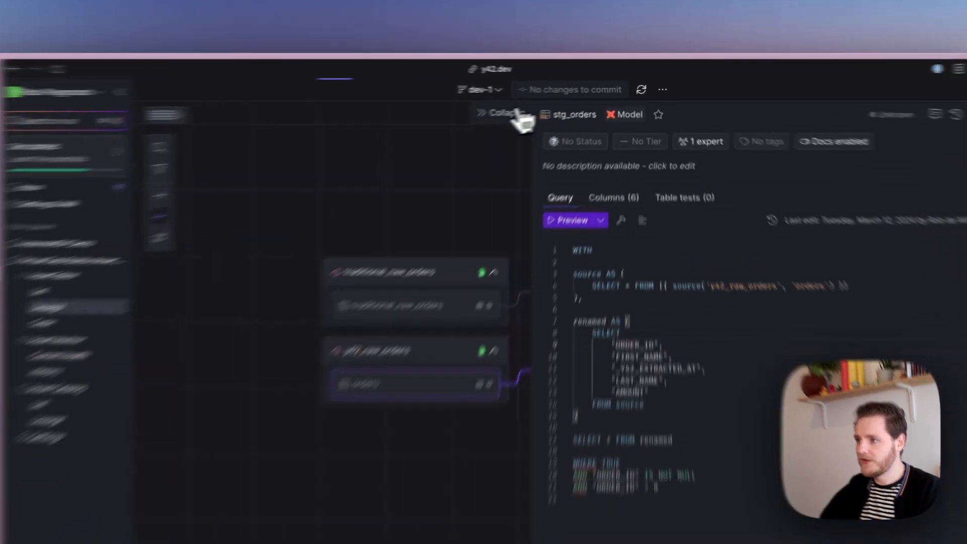
left_click(540, 104)
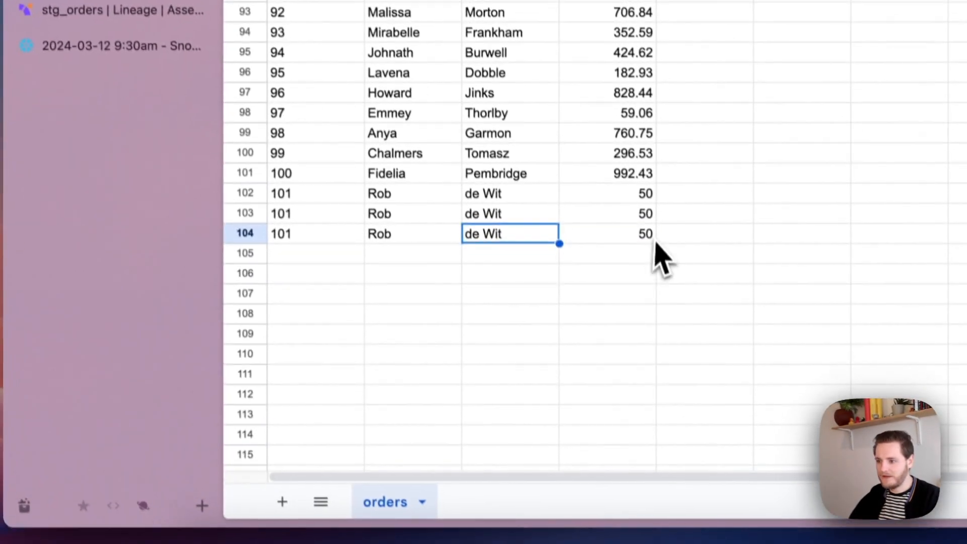
Clear the three order 101 entries in rows 102 to 104 of the customer_orders sheet and return to the Y42 lineage.
left_click_drag(604, 217, 323, 177)
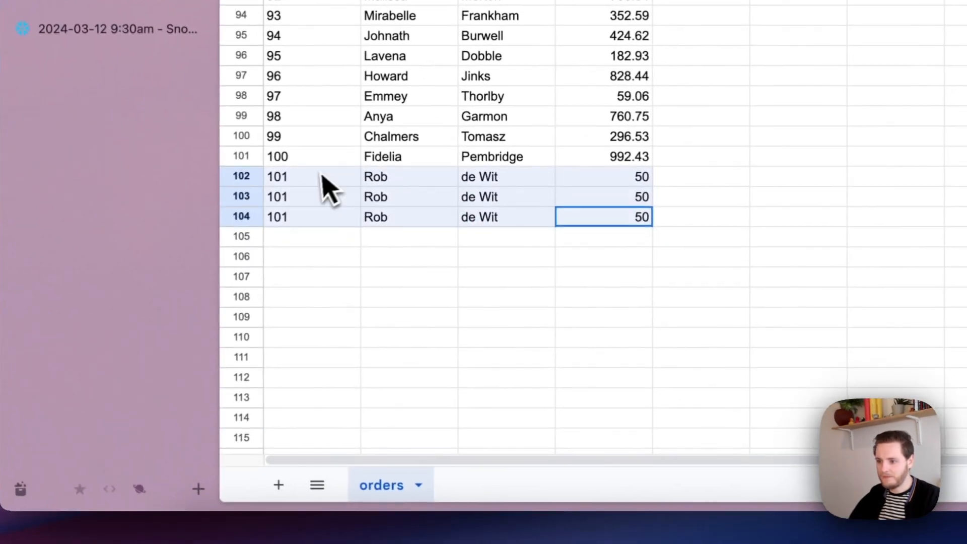
key("Delete")
left_click(118, 65)
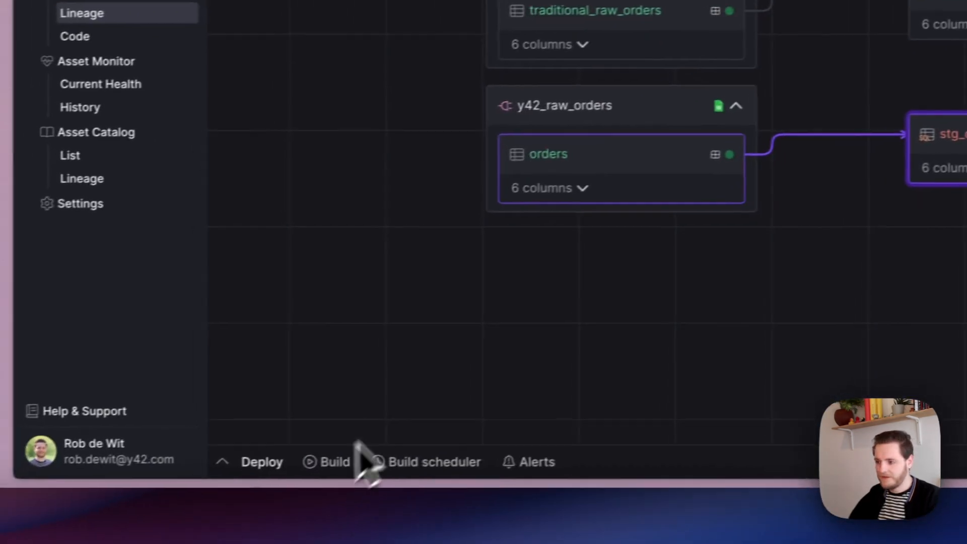
Build the orders source table with its downstream assets using y42 build -s source:y42_raw_orders.orders+.
left_click(617, 119)
left_click(330, 460)
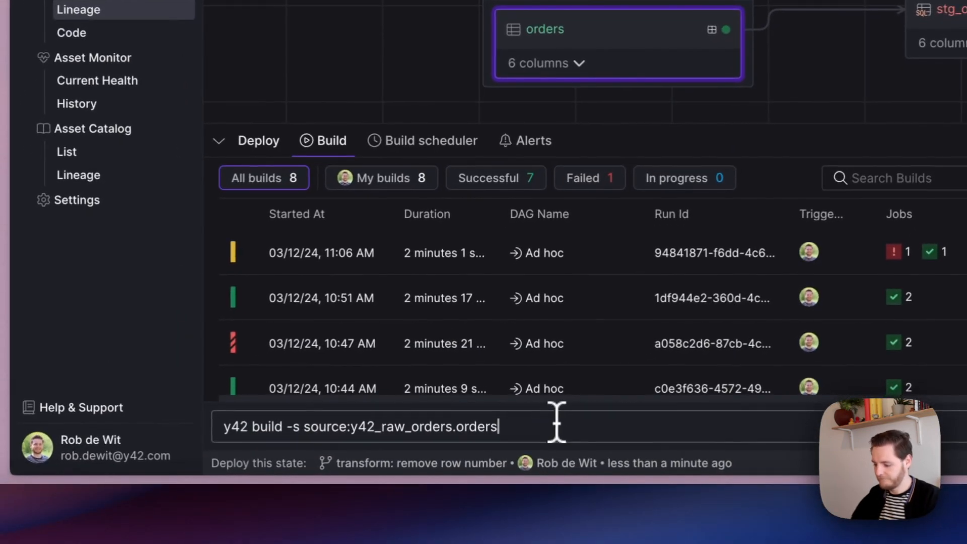
type("+")
key("super+Return")
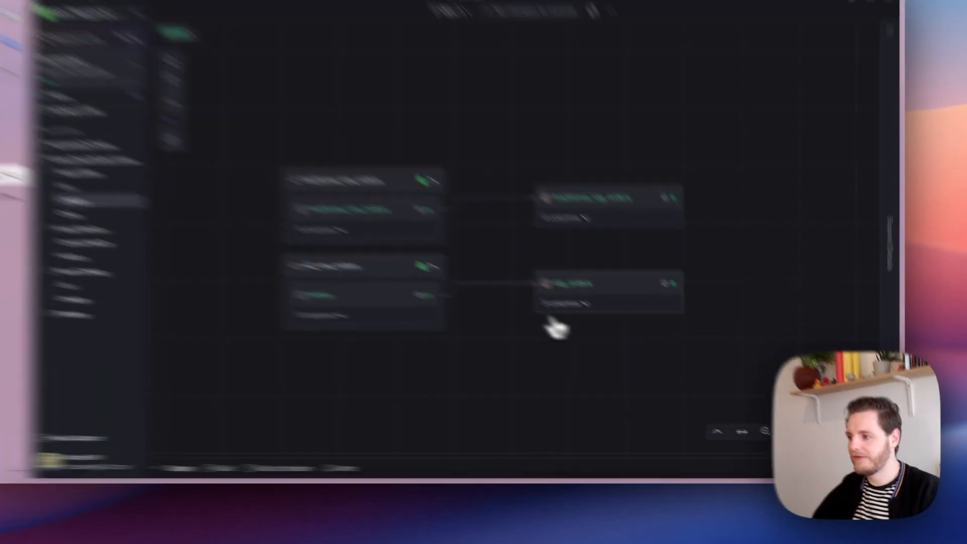
Inspect the rebuilt stg_orders data on dev-1, collapse the preview and switch to the main branch to compare its lineage.
left_click(609, 300)
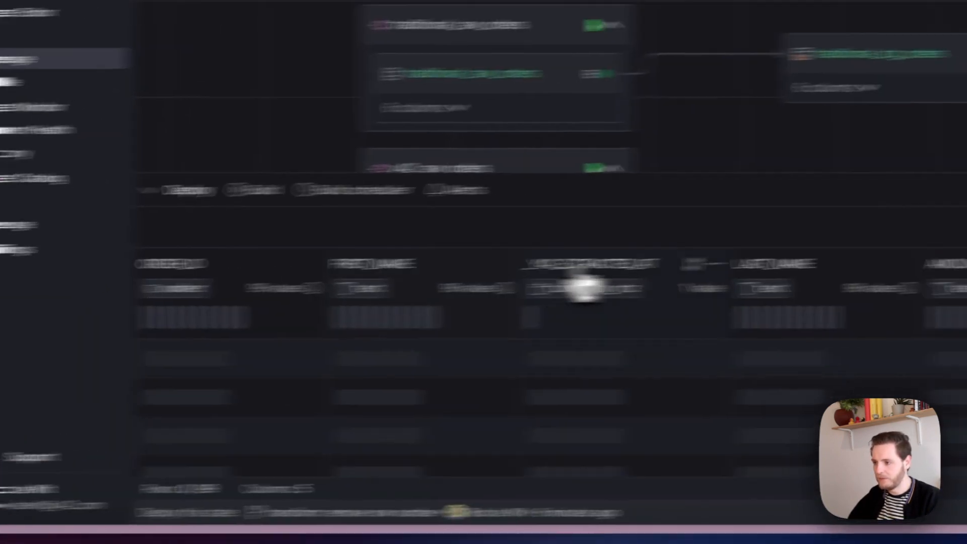
left_click(145, 190)
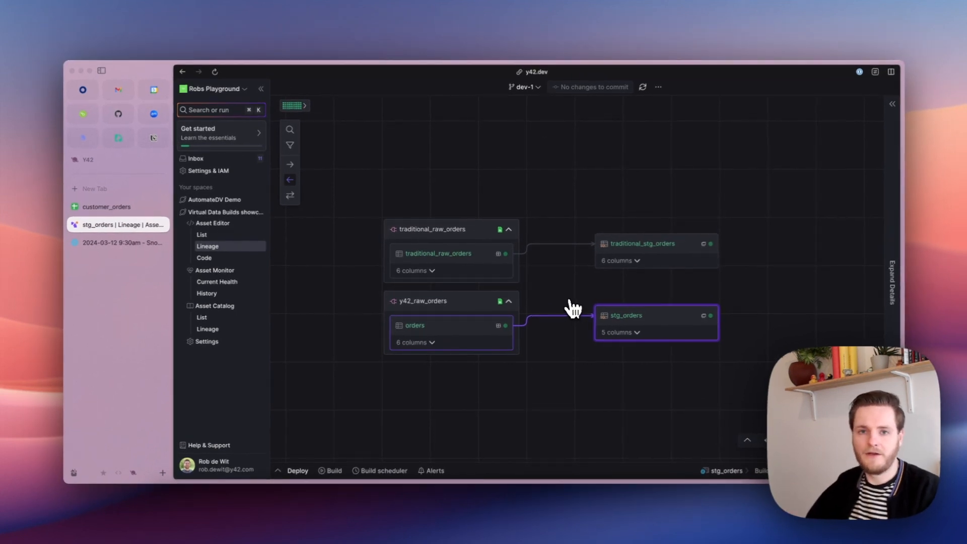
left_click(535, 87)
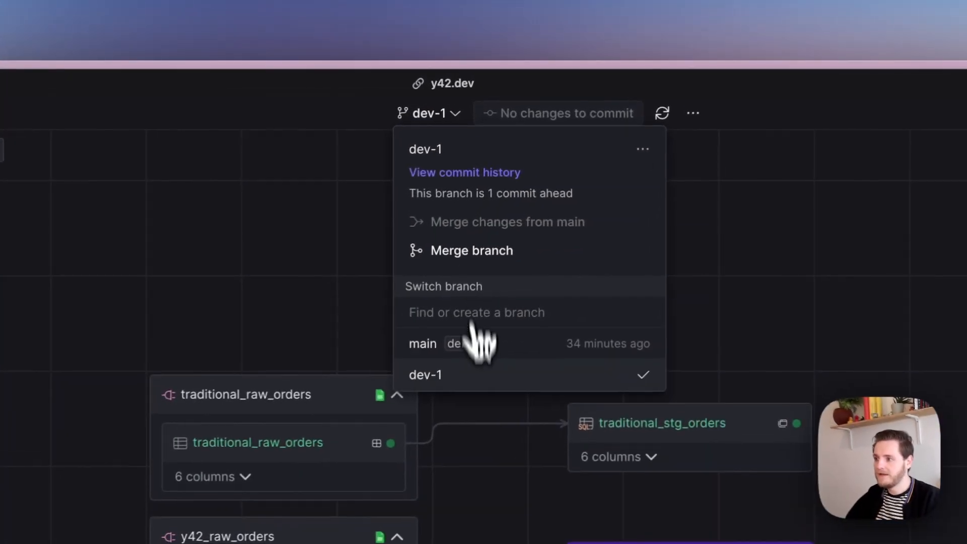
left_click(479, 343)
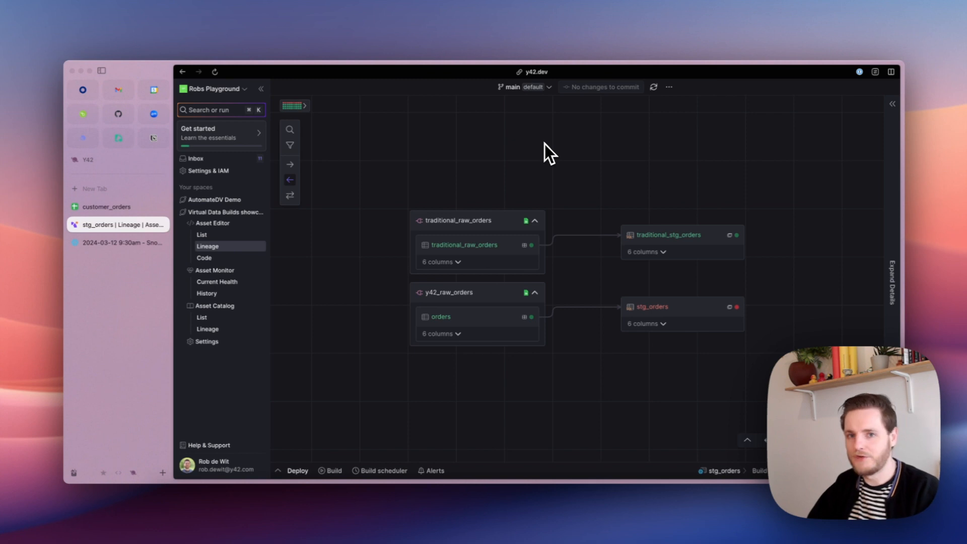
Switch back to the dev-1 branch and merge it into main.
left_click(553, 88)
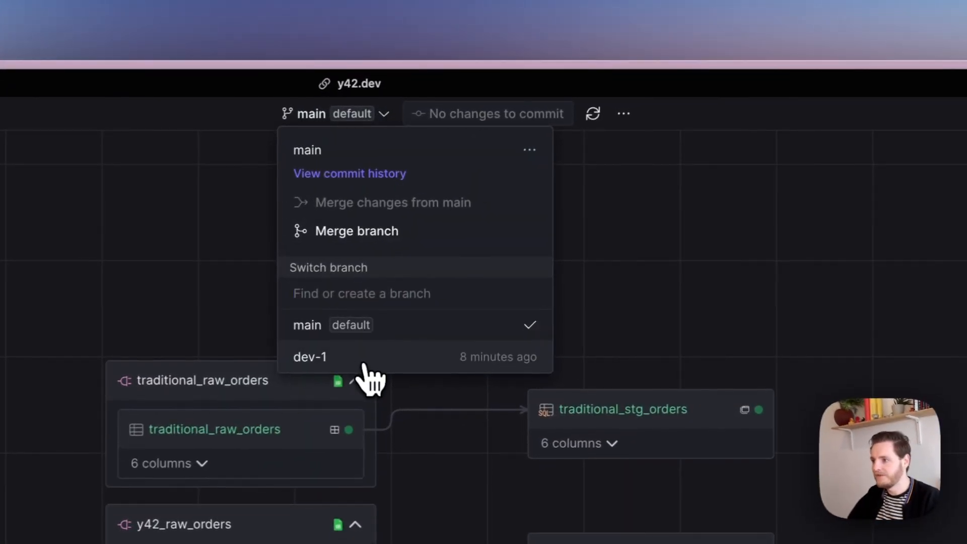
left_click(538, 211)
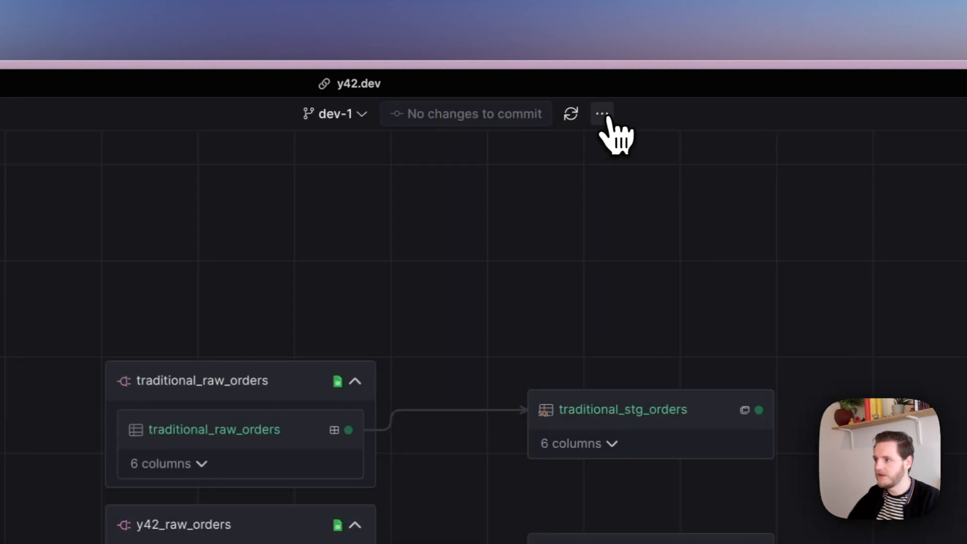
left_click(603, 115)
left_click(650, 144)
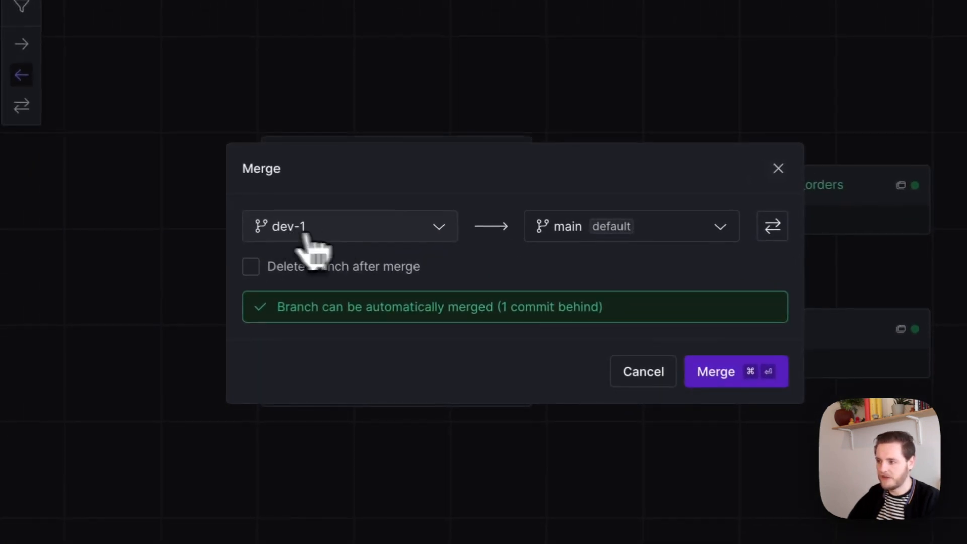
left_click(733, 375)
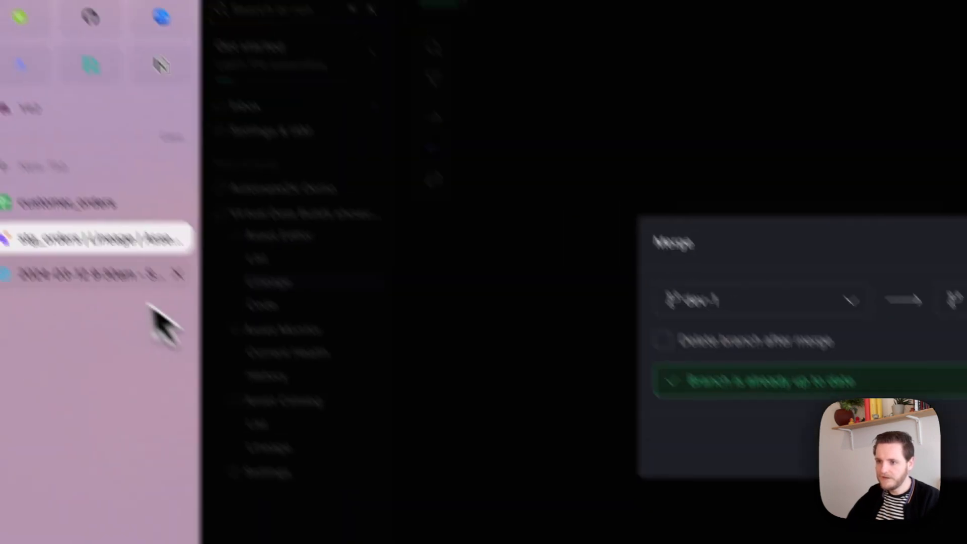
Switch to Snowflake, reload the page and select the STG_ORDERS view in the Y42_VIRTUAL_DATA_BUILDS_SHOWCASE_MAIN schema.
left_click(176, 365)
left_click(366, 43)
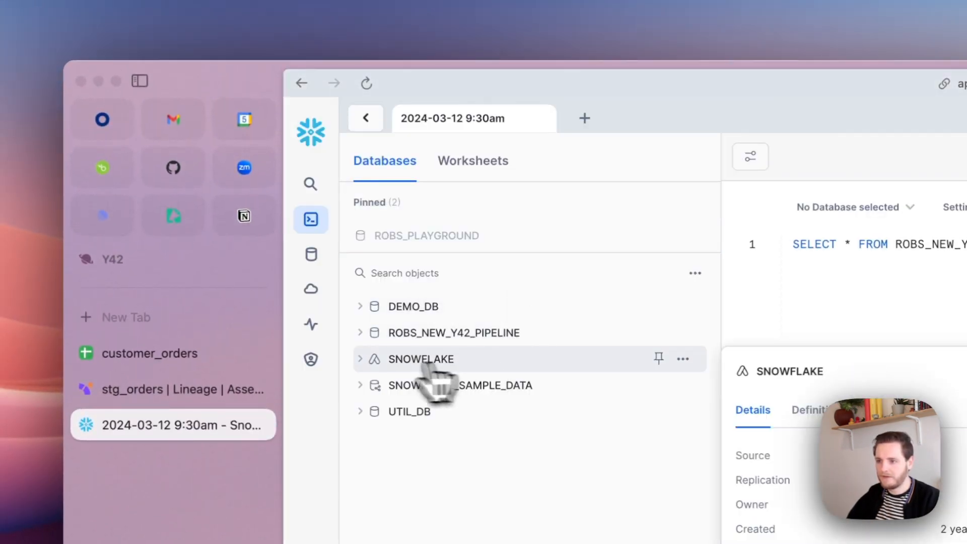
left_click(359, 334)
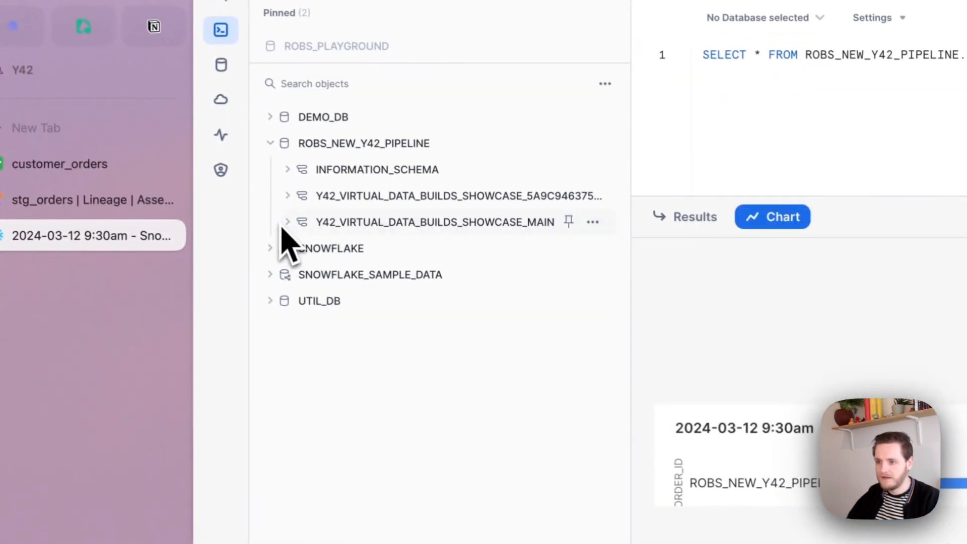
left_click(286, 224)
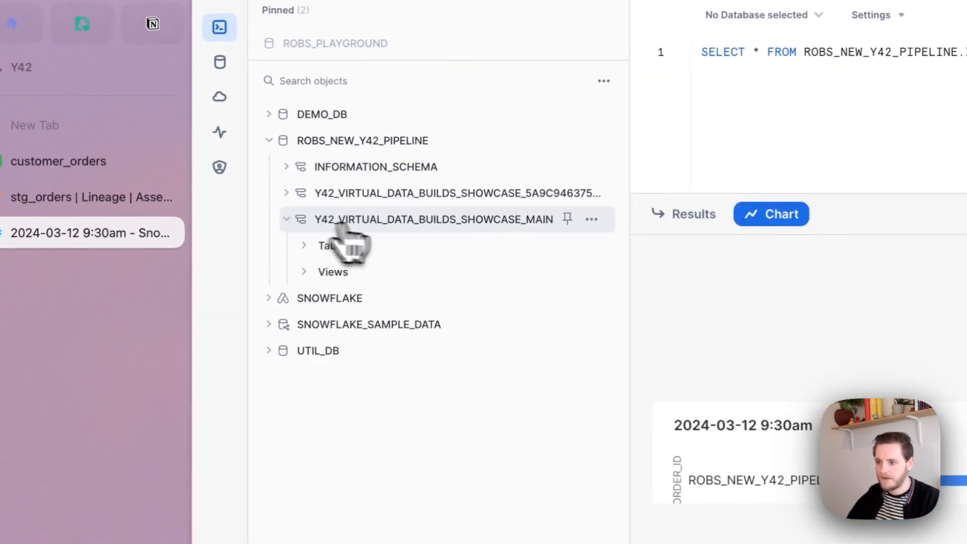
left_click(307, 273)
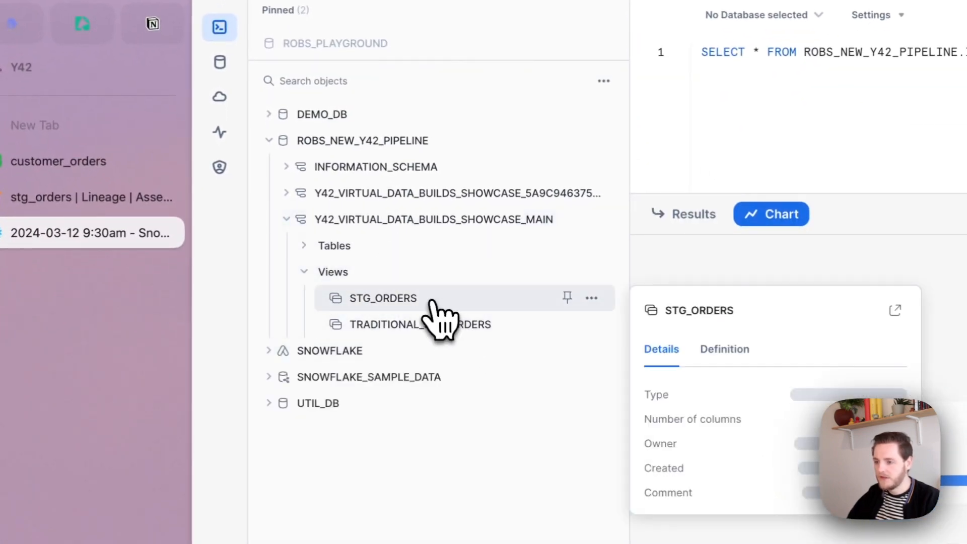
left_click(429, 300)
Replace INFORMATION_SCHEMA in the query so it selects everything from ROBS_NEW_Y42_PIPELINE.Y42_VIRTUAL_DATA_BUILDS_SHOWCASE_MAIN.STG_ORDERS.
left_click_drag(953, 100, 776, 100)
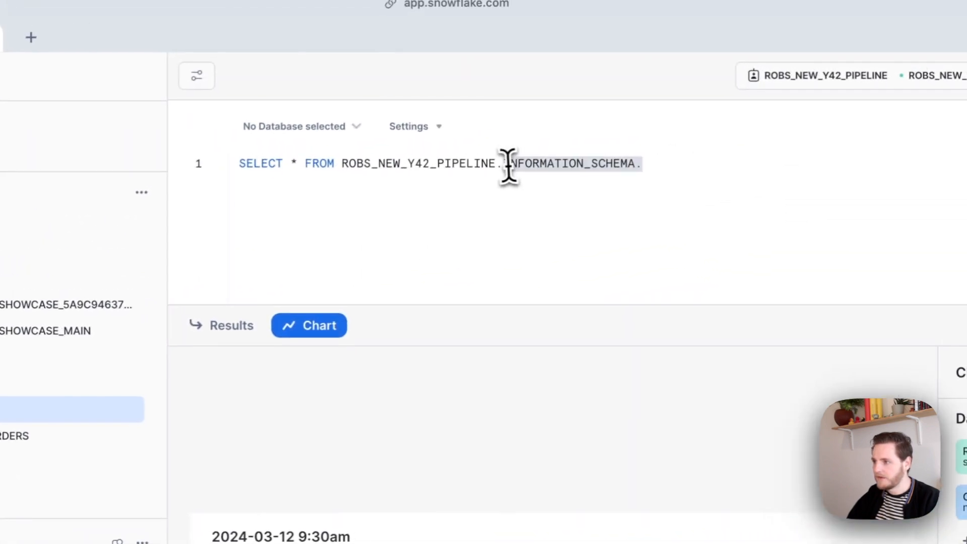
key("BackSpace")
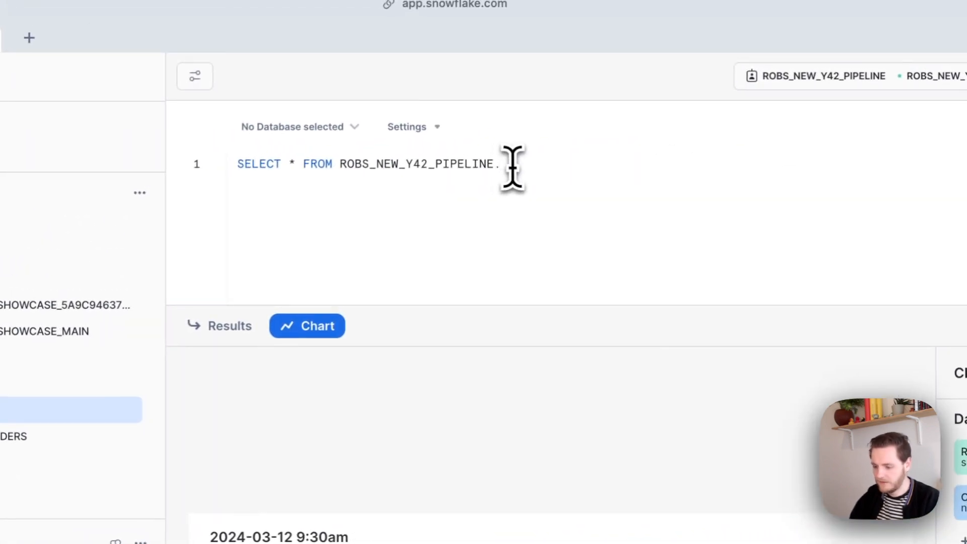
type("Y42")
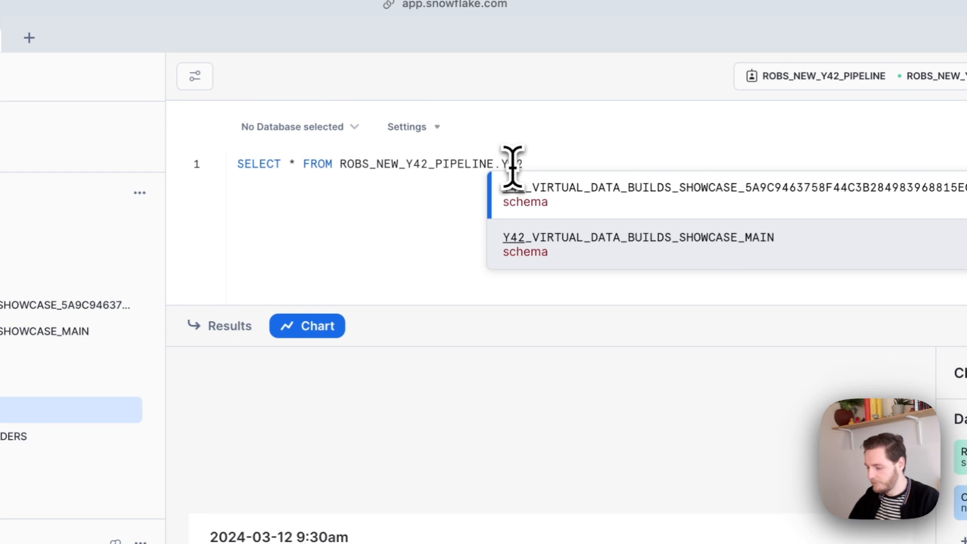
key("Down")
key("Return")
type(".")
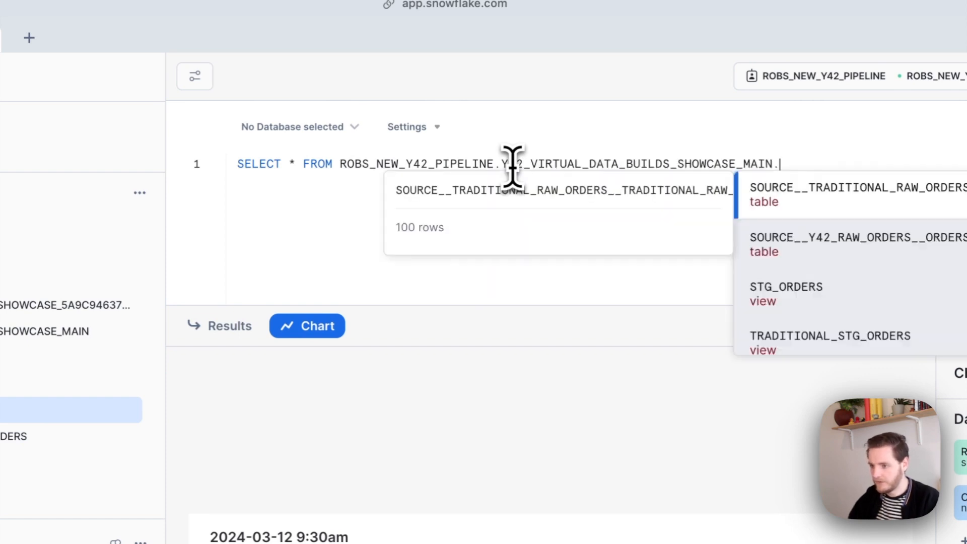
type("S")
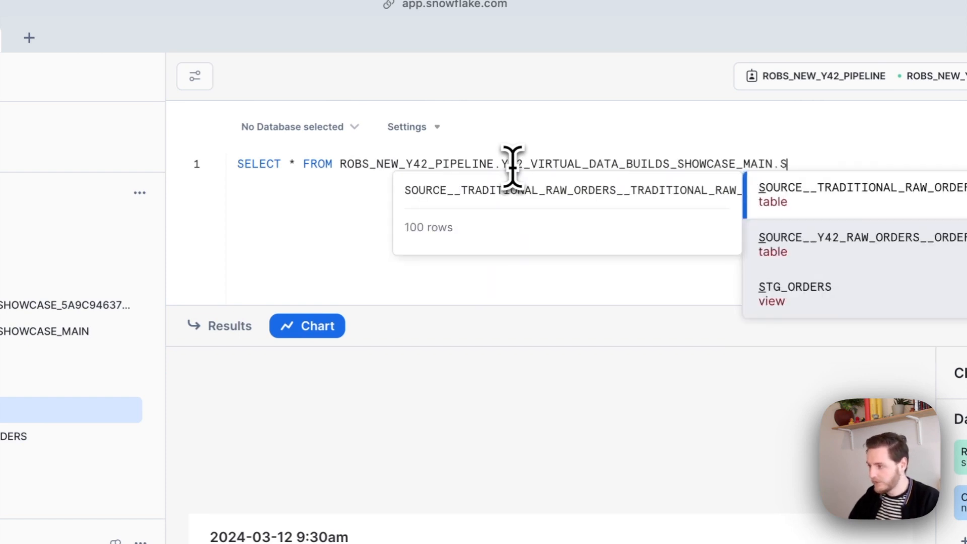
key("Down")
key("Down")
key("Return")
Run the STG_ORDERS query, show its results as a table and review the rows through to the last order.
key("super+Return")
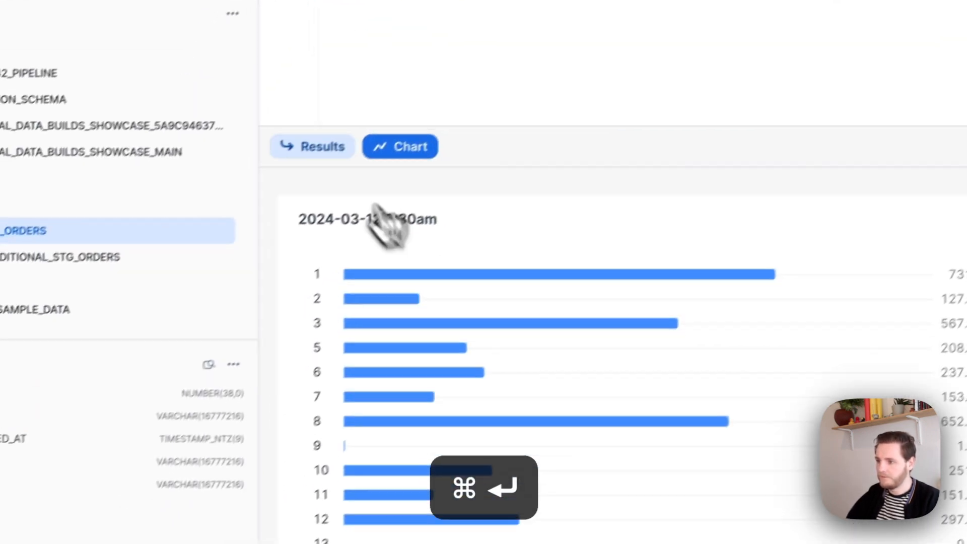
left_click(226, 327)
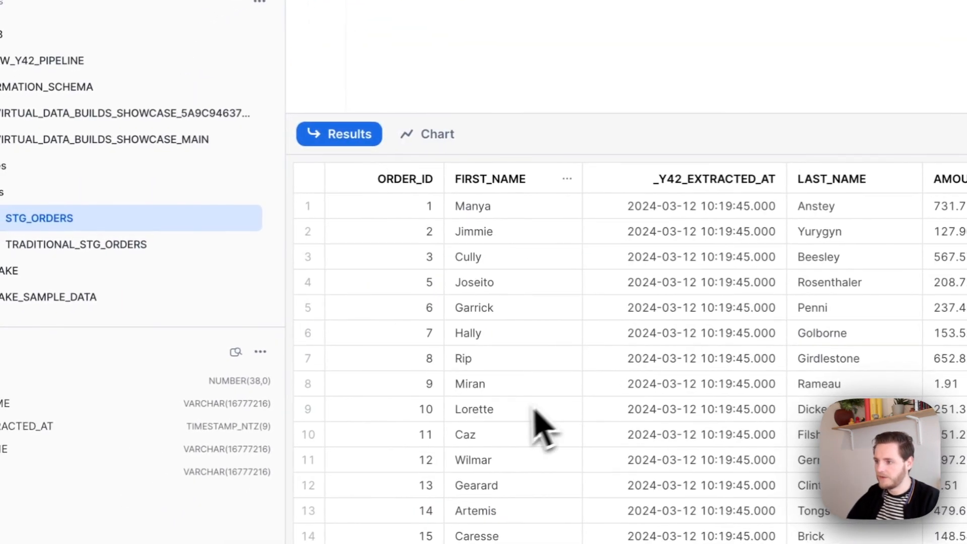
scroll(503, 391, "down", 15)
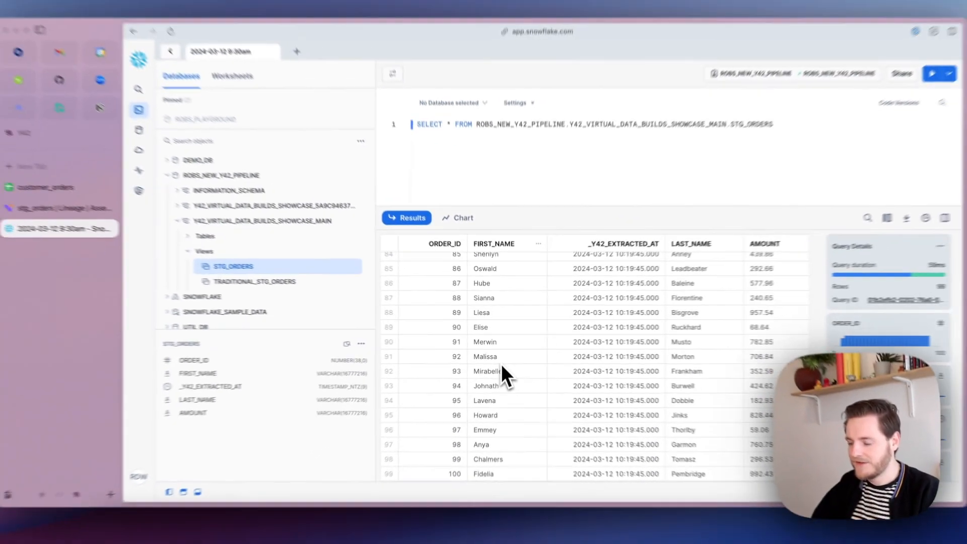